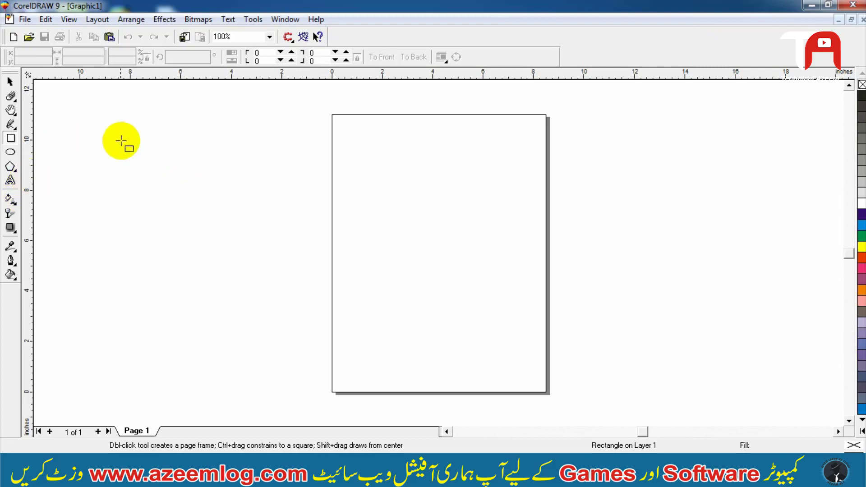
pyautogui.press('space')
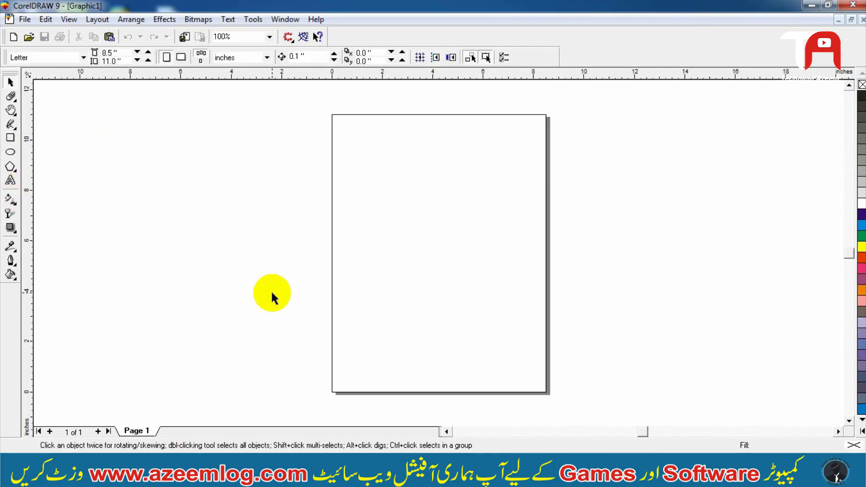
pyautogui.click(272, 293)
pyautogui.click(169, 470)
pyautogui.click(146, 469)
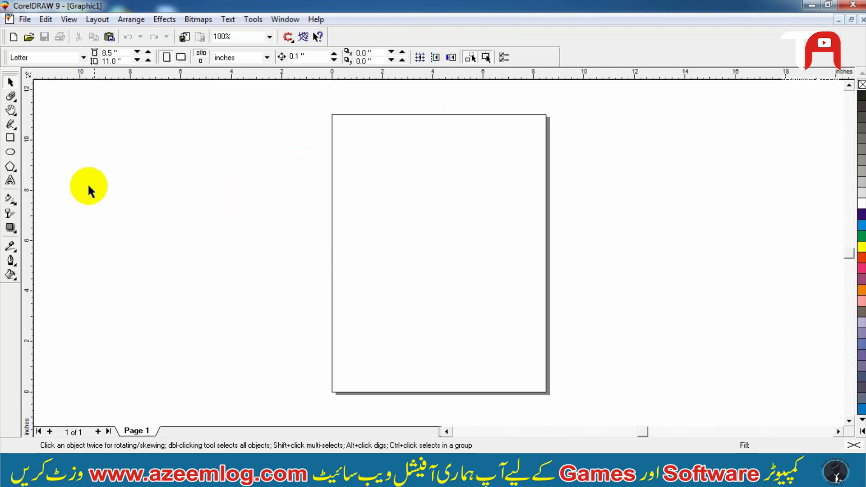
pyautogui.click(10, 138)
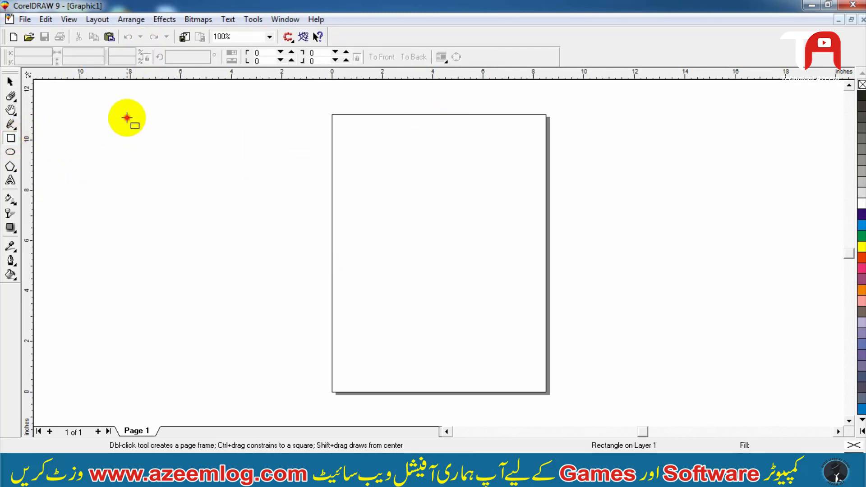
pyautogui.moveTo(127, 118); pyautogui.dragTo(238, 236)
pyautogui.press('space')
pyautogui.click(274, 164)
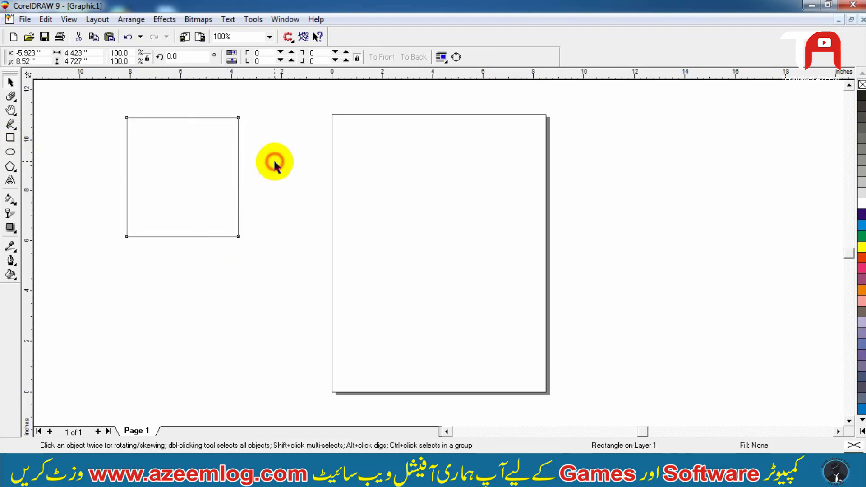
pyautogui.click(238, 176)
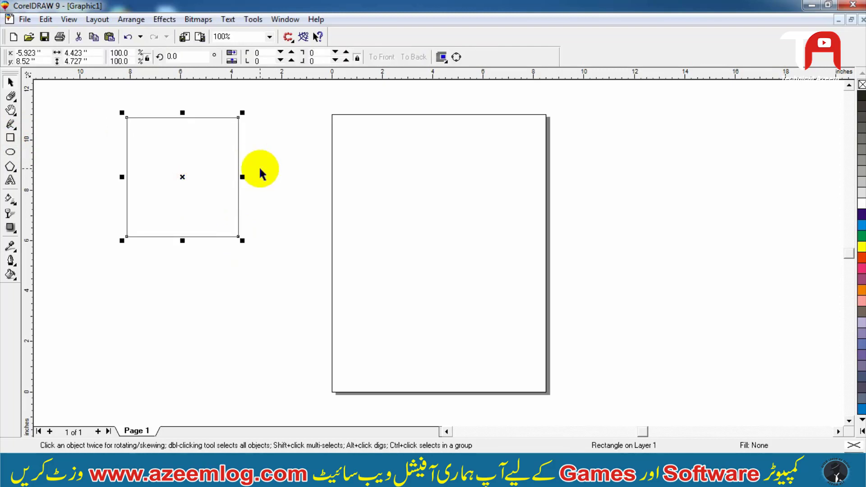
pyautogui.press('Delete')
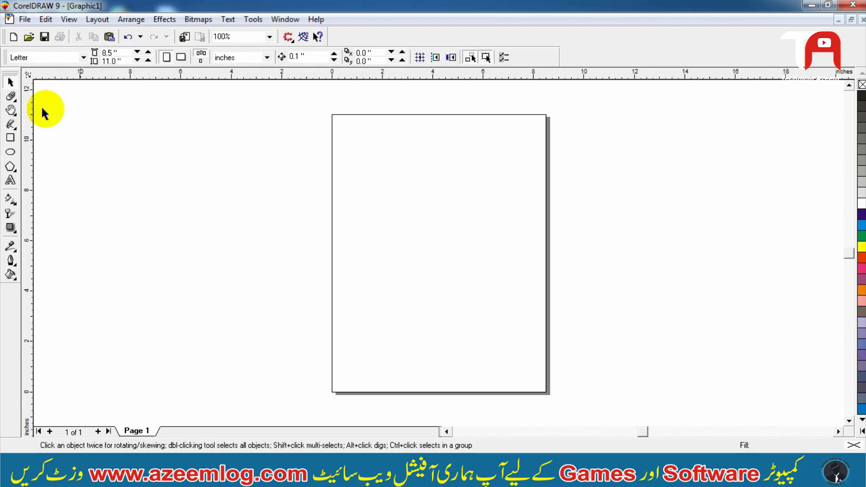
# - Set the page size to A4
pyautogui.click(58, 57)
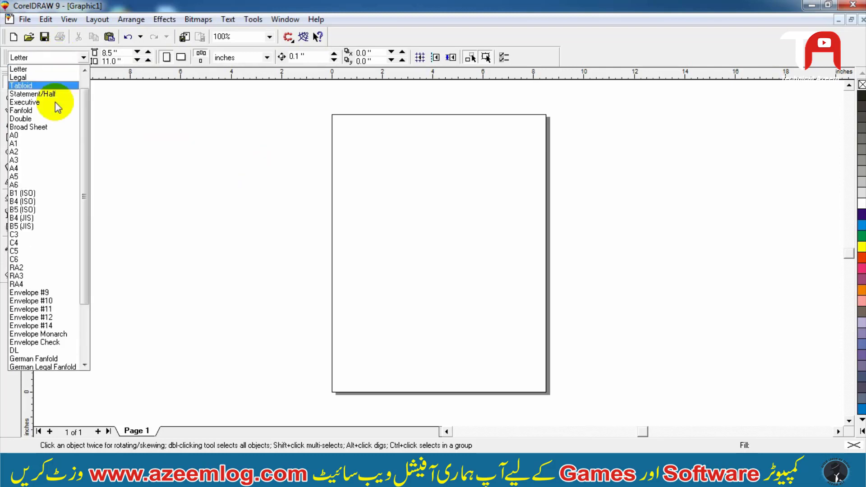
pyautogui.click(47, 168)
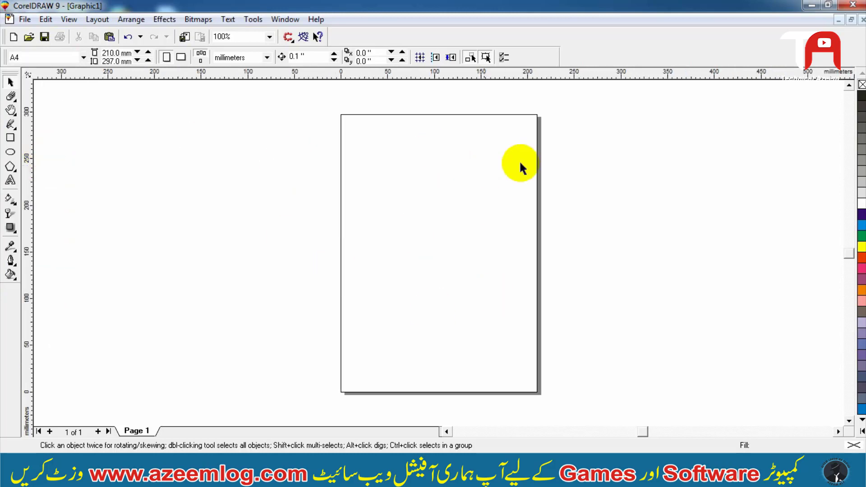
pyautogui.click(309, 223)
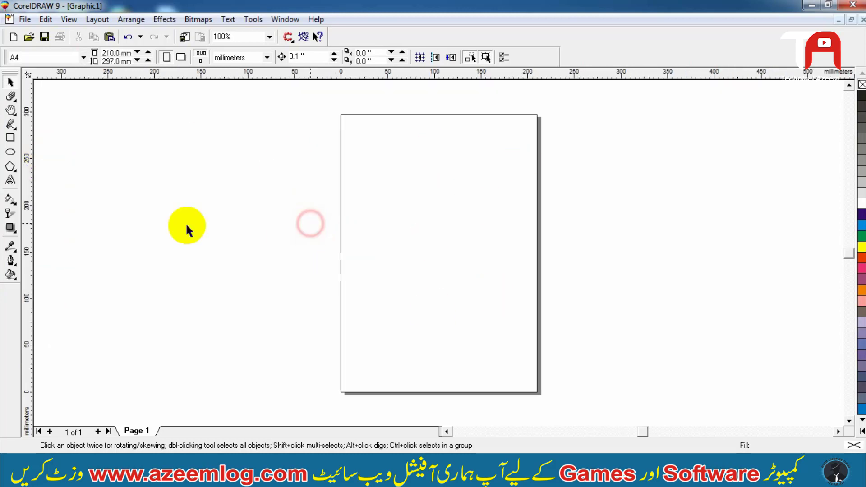
# - Create a page-frame rectangle with the Rectangle tool and move it off to the left of the page
pyautogui.doubleClick(10, 139)
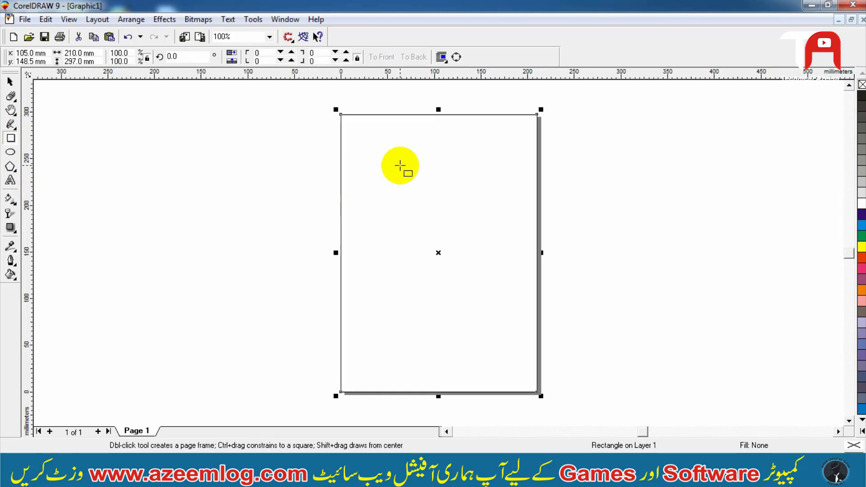
pyautogui.press('space')
pyautogui.moveTo(462, 160); pyautogui.dragTo(186, 157)
pyautogui.click(353, 119)
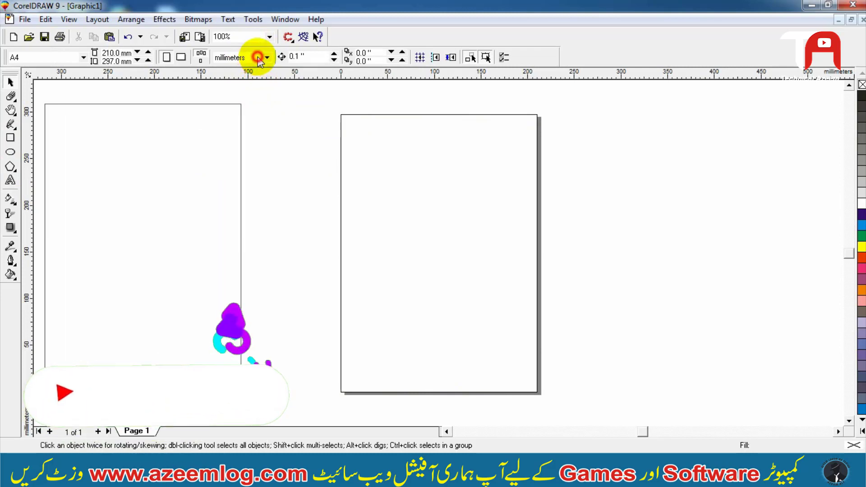
# - Set the drawing units to inches
pyautogui.click(266, 59)
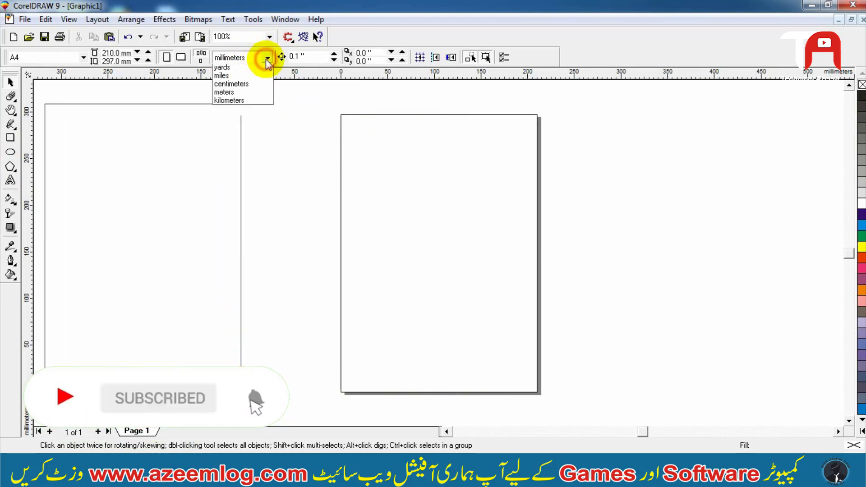
pyautogui.click(266, 58)
pyautogui.click(264, 61)
pyautogui.click(251, 70)
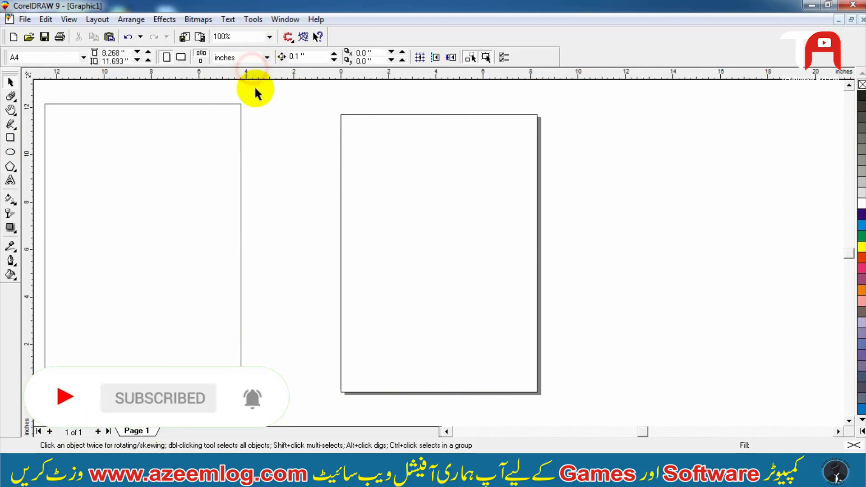
# - Convert the frame rectangle to curves and reposition it beside the page
pyautogui.moveTo(191, 139); pyautogui.dragTo(345, 163)
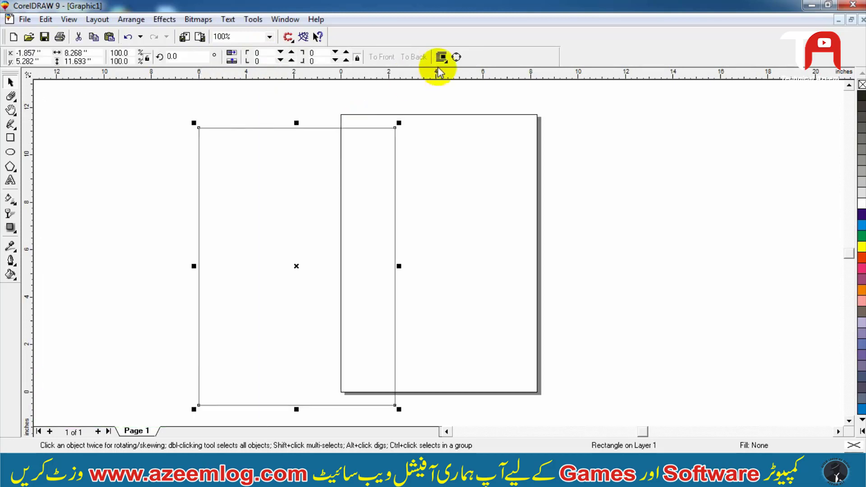
pyautogui.click(455, 59)
pyautogui.moveTo(328, 199); pyautogui.dragTo(282, 196)
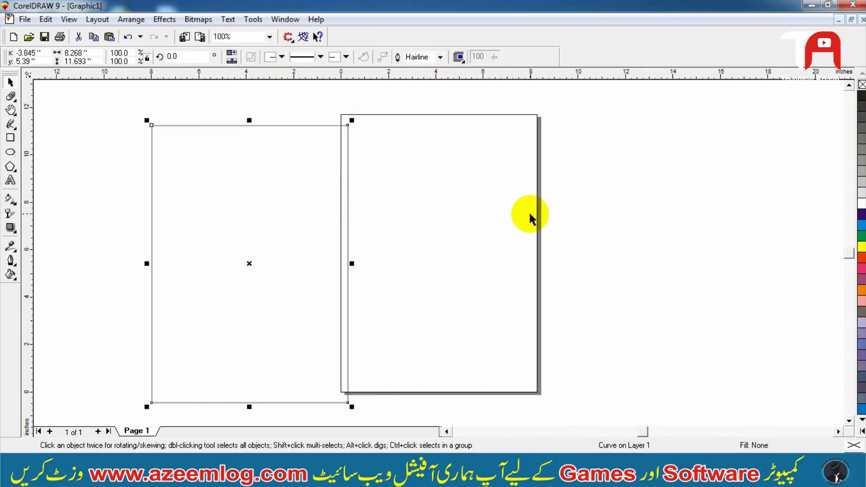
# - Fill the frame white and place it just left of the page
pyautogui.click(861, 203)
pyautogui.moveTo(296, 228); pyautogui.dragTo(430, 231)
pyautogui.moveTo(365, 228); pyautogui.dragTo(211, 225)
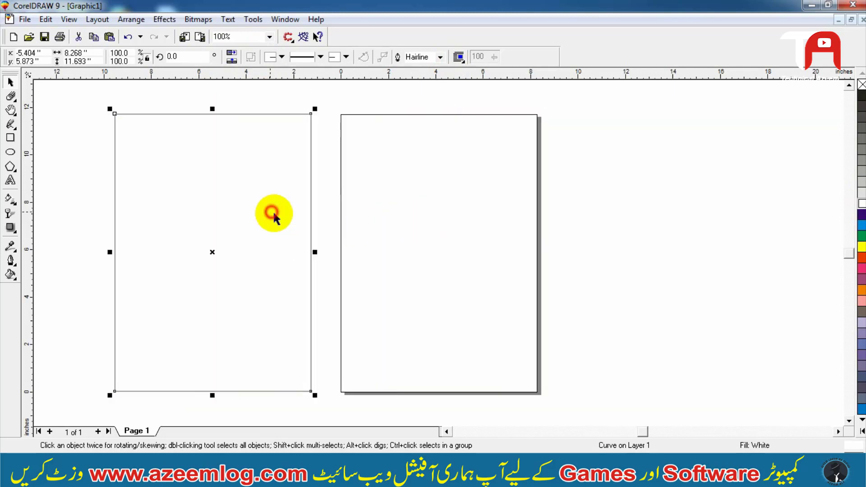
pyautogui.click(369, 180)
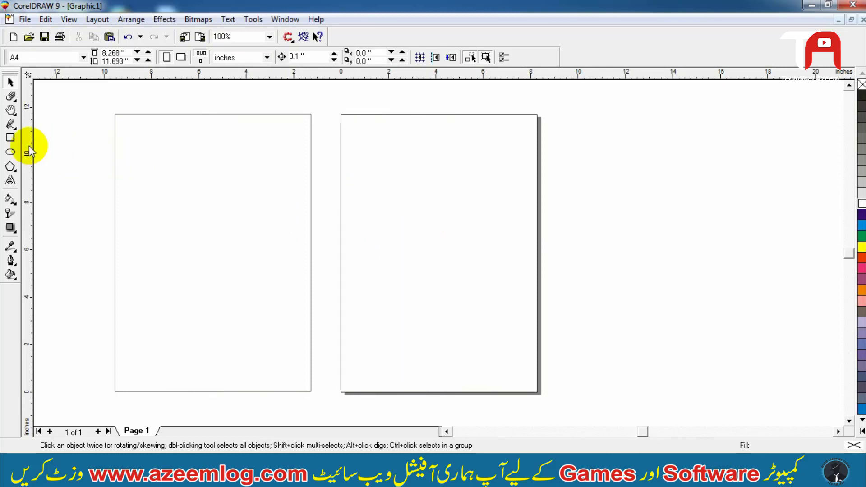
# - Draw a long horizontal band rectangle across the frame's top and convert it to curves
pyautogui.click(10, 137)
pyautogui.click(85, 113)
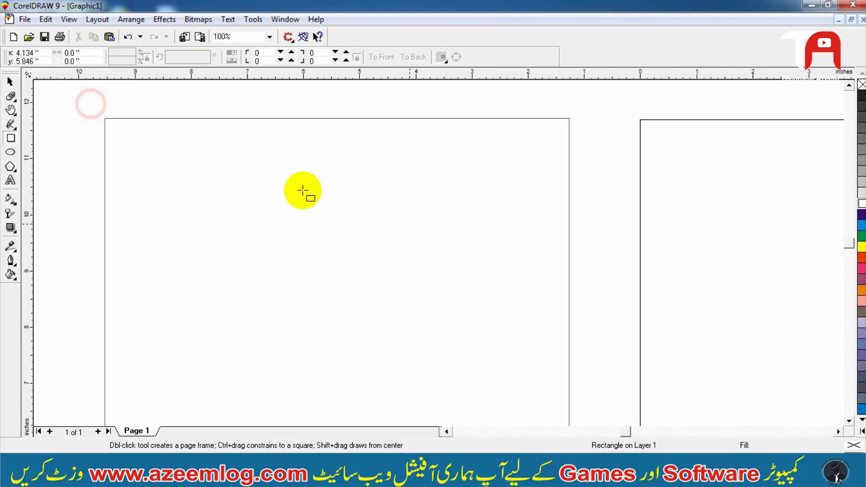
pyautogui.moveTo(82, 136); pyautogui.dragTo(656, 203)
pyautogui.hotkey('ctrl', 'q')
# - Resize the band's width so its right edge matches the frame's right edge
pyautogui.press('space')
pyautogui.keyDown('shift'); pyautogui.click(516, 227); pyautogui.keyUp('shift')
pyautogui.press('c')
pyautogui.keyDown('shift'); pyautogui.click(516, 227); pyautogui.keyUp('shift')
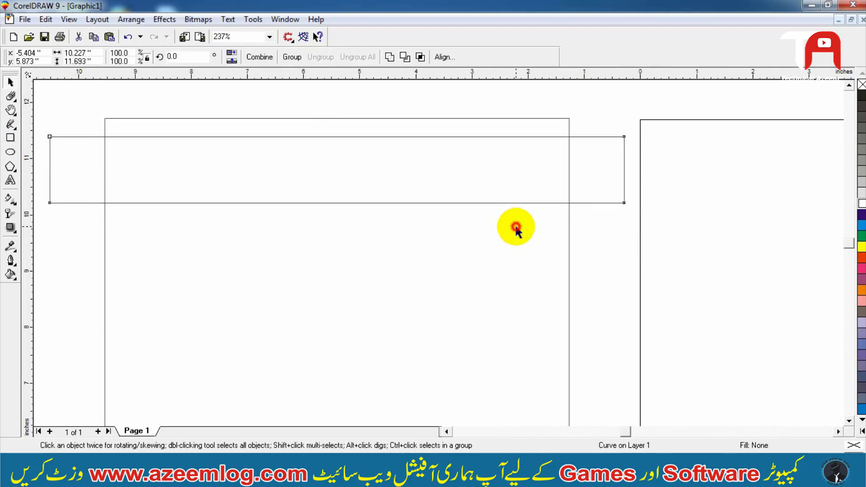
pyautogui.moveTo(624, 169); pyautogui.dragTo(571, 180)
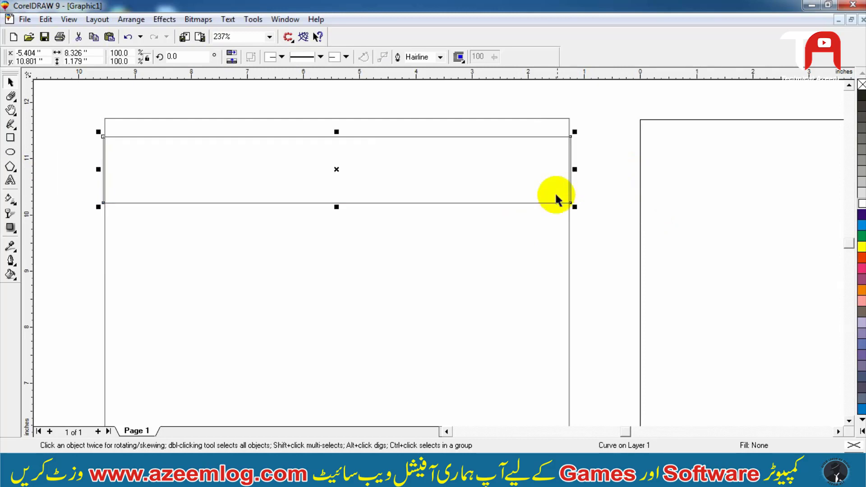
pyautogui.keyDown('shift'); pyautogui.click(547, 226); pyautogui.keyUp('shift')
pyautogui.keyDown('shift'); pyautogui.click(547, 221); pyautogui.keyUp('shift')
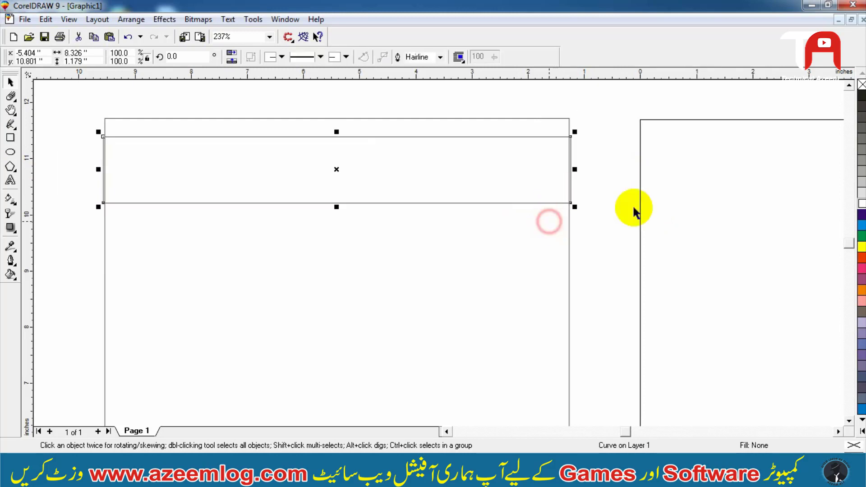
# - Fill the band cyan and move it up to the frame's top edge
pyautogui.click(861, 226)
pyautogui.moveTo(499, 169); pyautogui.dragTo(499, 158)
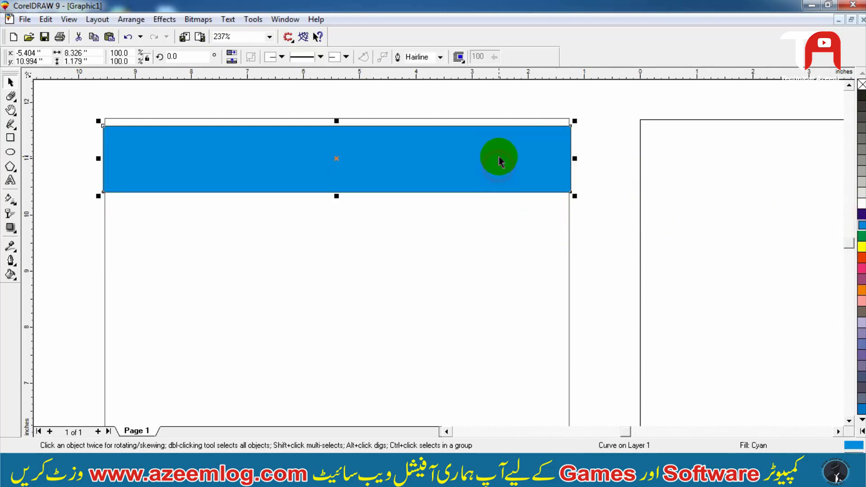
pyautogui.moveTo(335, 194); pyautogui.dragTo(372, 173)
# - Skew the band so its right side drops, then nudge its top nodes upward with the Shape tool
pyautogui.click(347, 187)
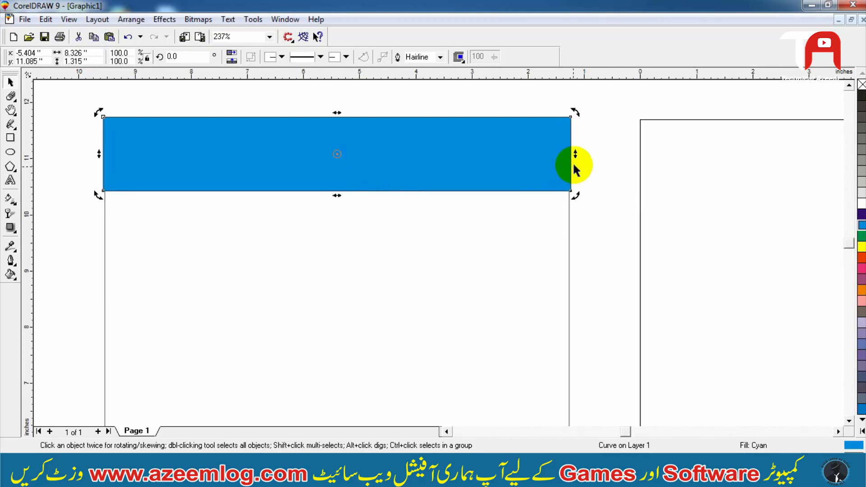
pyautogui.moveTo(573, 158)
pyautogui.mouseDown()
pyautogui.moveTo(574, 144)
pyautogui.moveTo(574, 174)
pyautogui.moveTo(572, 164)
pyautogui.mouseUp()
pyautogui.press('F10')
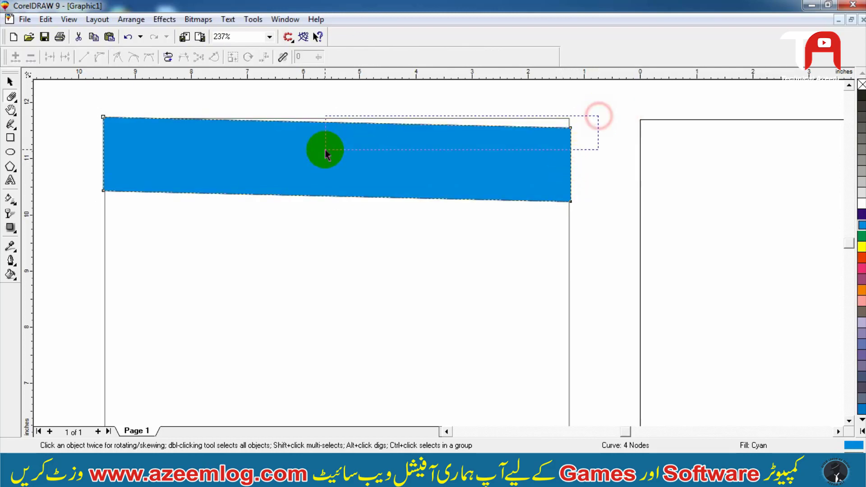
pyautogui.moveTo(63, 133); pyautogui.dragTo(65, 134)
pyautogui.press('Up')
pyautogui.press('Up')
pyautogui.press('space')
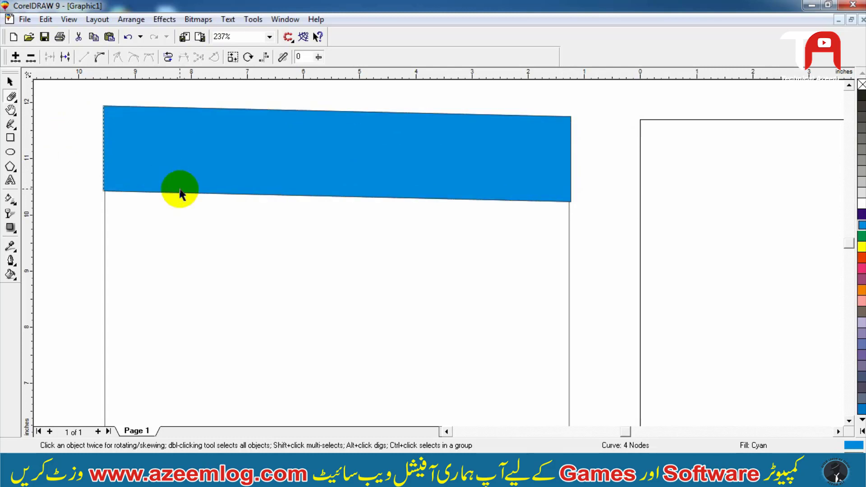
# - Place the cyan band inside the white frame using PowerClip
pyautogui.hotkey('alt', 'c')
pyautogui.press('w')
pyautogui.click(217, 217)
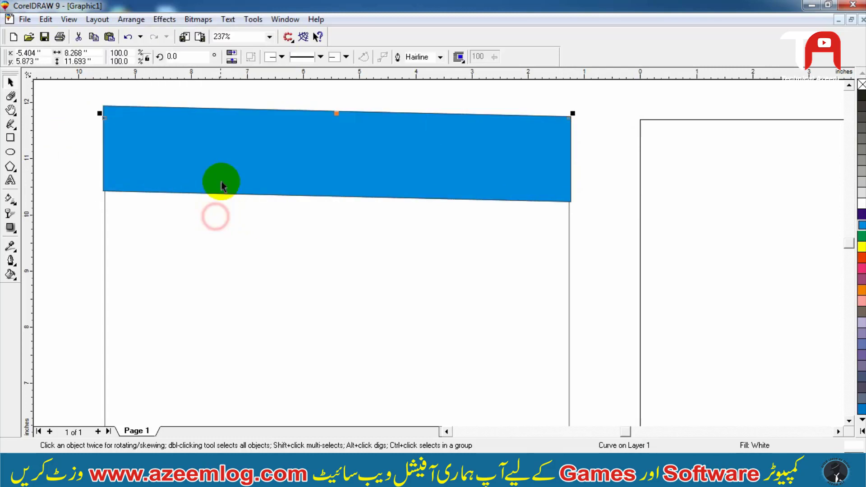
pyautogui.click(221, 179)
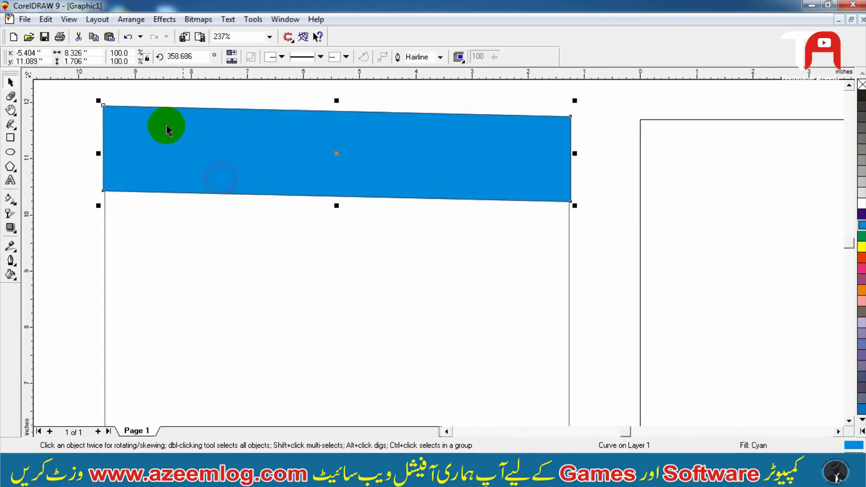
pyautogui.click(163, 20)
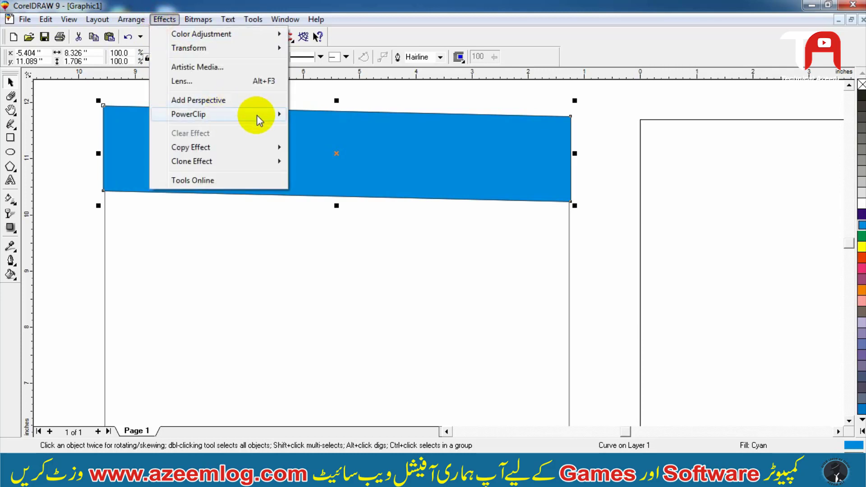
pyautogui.moveTo(258, 115)
pyautogui.click(352, 115)
pyautogui.click(270, 234)
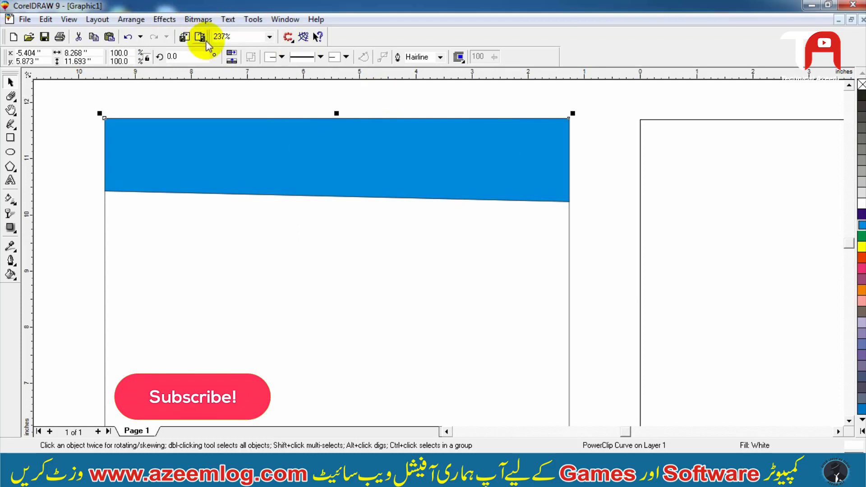
# - Mirror the PowerClip frame vertically
pyautogui.click(231, 56)
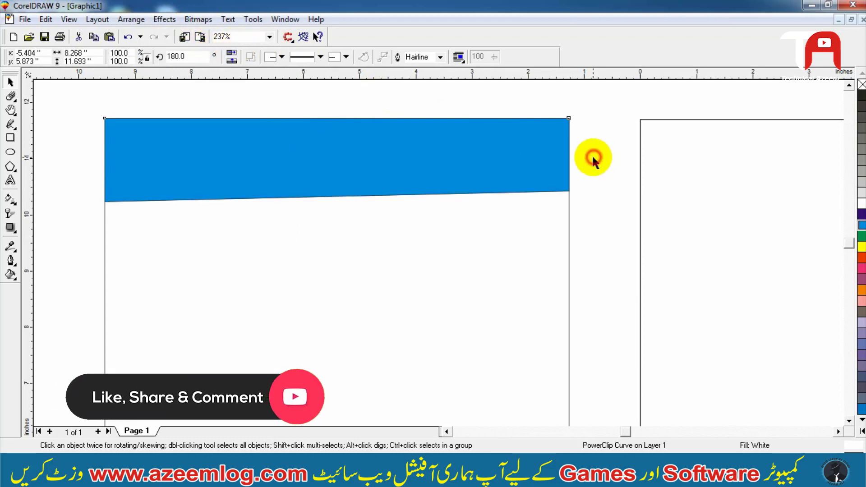
pyautogui.click(592, 154)
pyautogui.press('F3')
pyautogui.click(325, 117)
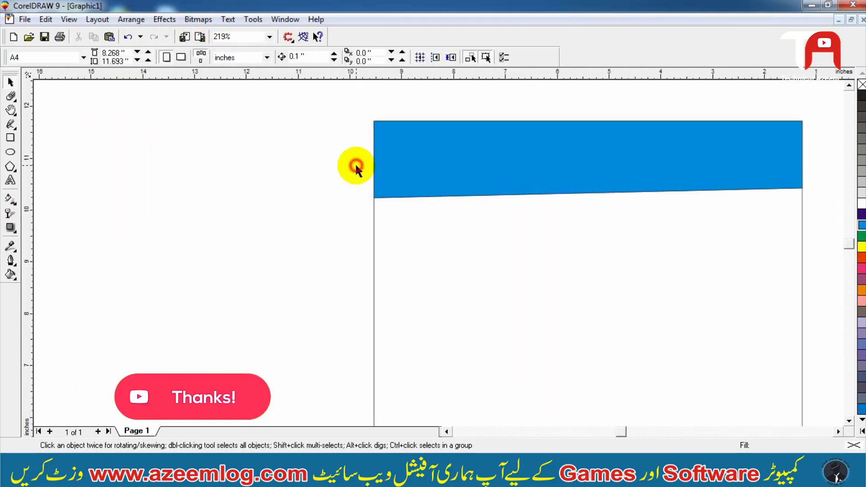
pyautogui.hotkey('ctrl', 'z')
pyautogui.click(231, 56)
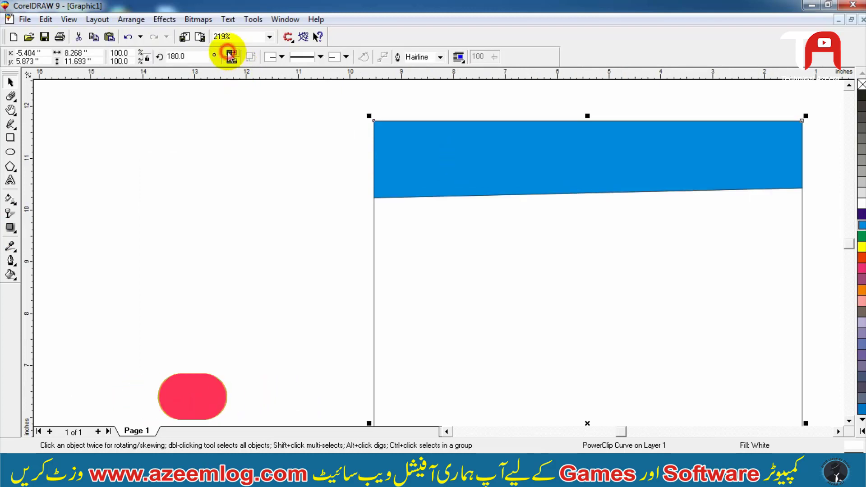
# - Open the PowerClip contents for editing and select the cyan band
pyautogui.press('F3')
pyautogui.press('F2')
pyautogui.moveTo(441, 110); pyautogui.dragTo(159, 188)
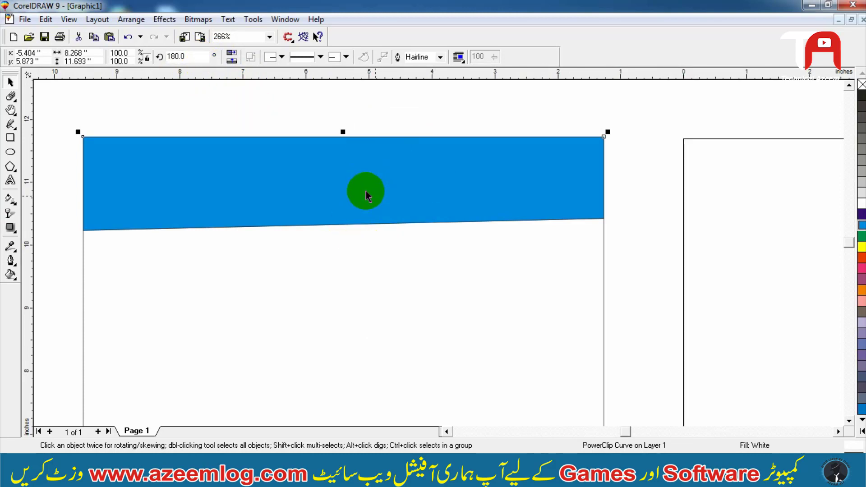
pyautogui.rightClick(299, 175)
pyautogui.click(336, 178)
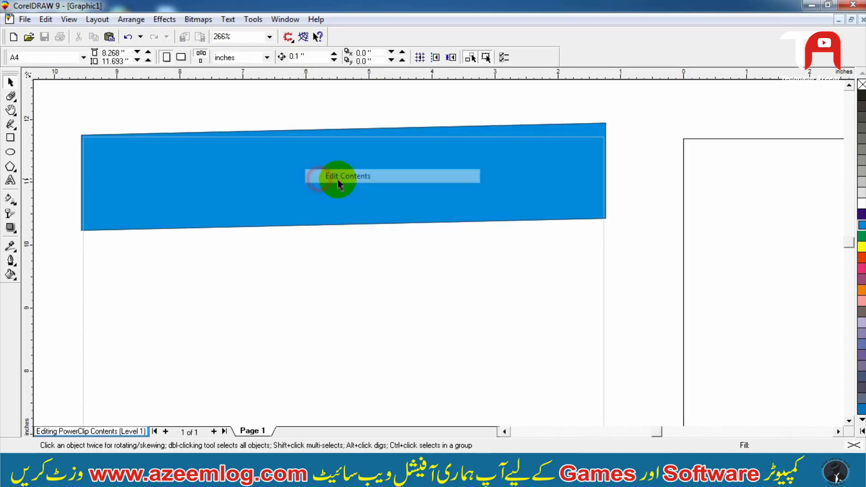
pyautogui.click(341, 181)
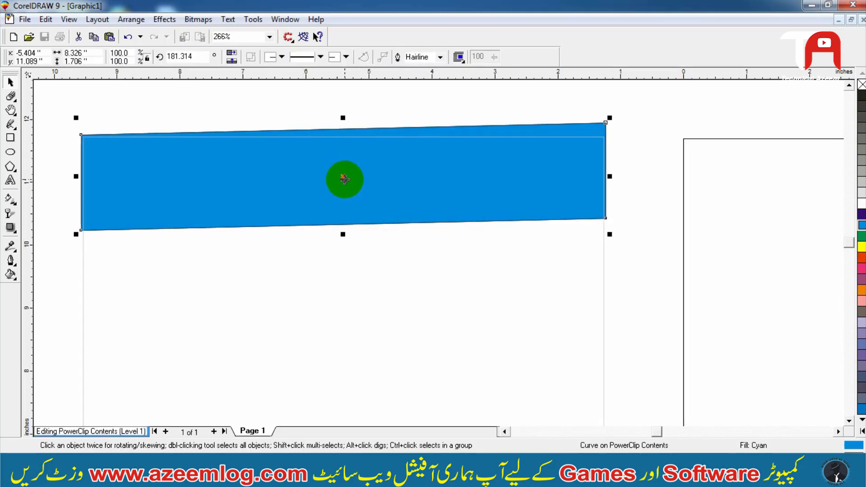
# - Move the duplicate band down, fill it dark blue, and send it behind the cyan band
pyautogui.press('Down')
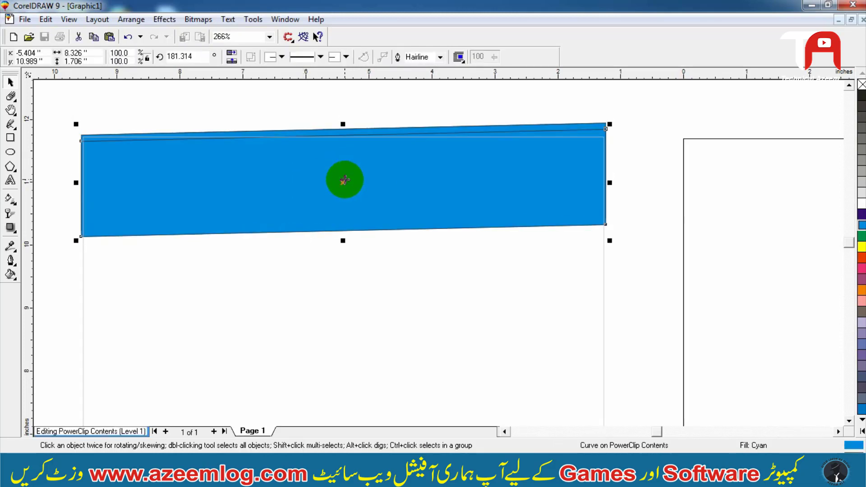
pyautogui.click(862, 214)
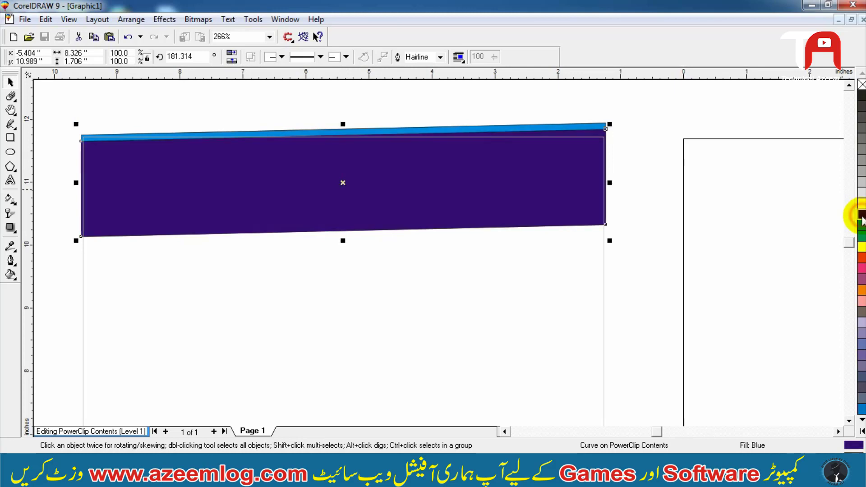
pyautogui.hotkey('shift', 'pagedown')
pyautogui.click(679, 201)
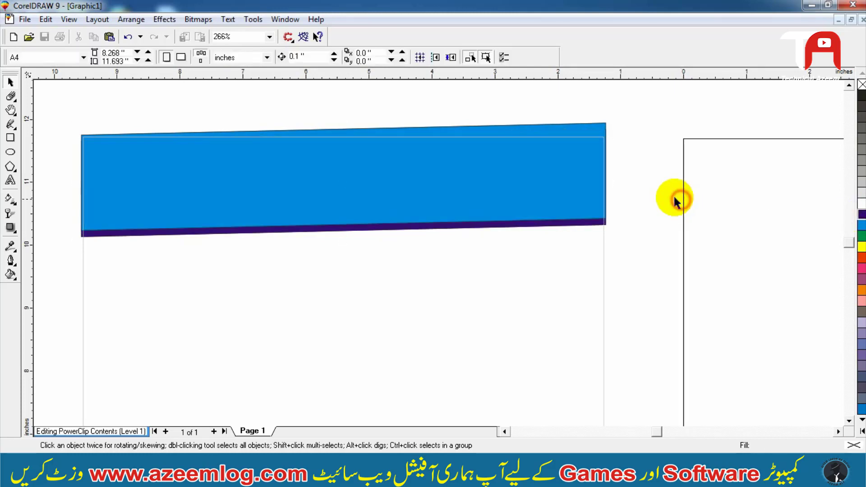
# - Give the cyan band a 6-point outline drawn behind the fill, scaled with the image, with rounded corners and line caps
pyautogui.press('F2')
pyautogui.moveTo(683, 158); pyautogui.dragTo(369, 256)
pyautogui.click(369, 259)
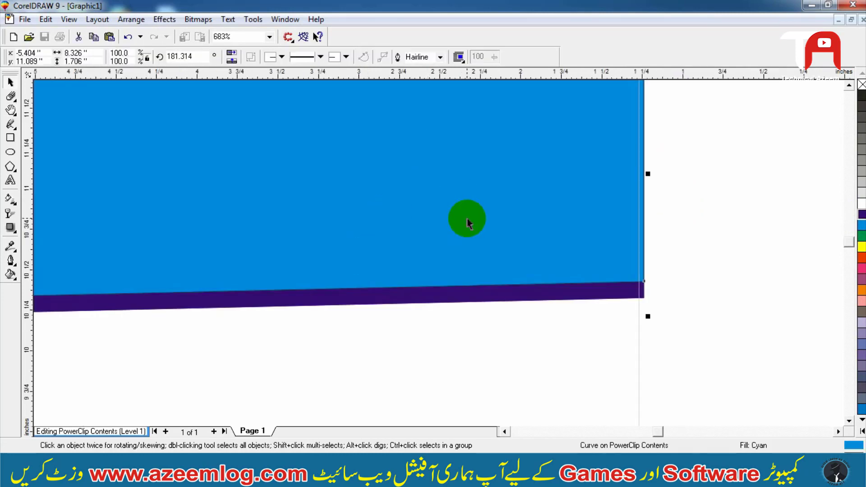
pyautogui.moveTo(576, 205); pyautogui.dragTo(642, 195)
pyautogui.hotkey('ctrl', 'z')
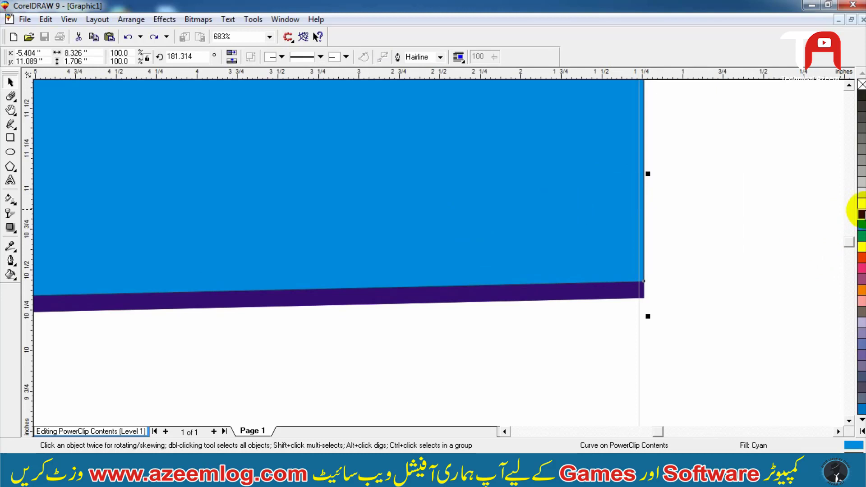
pyautogui.press('F12')
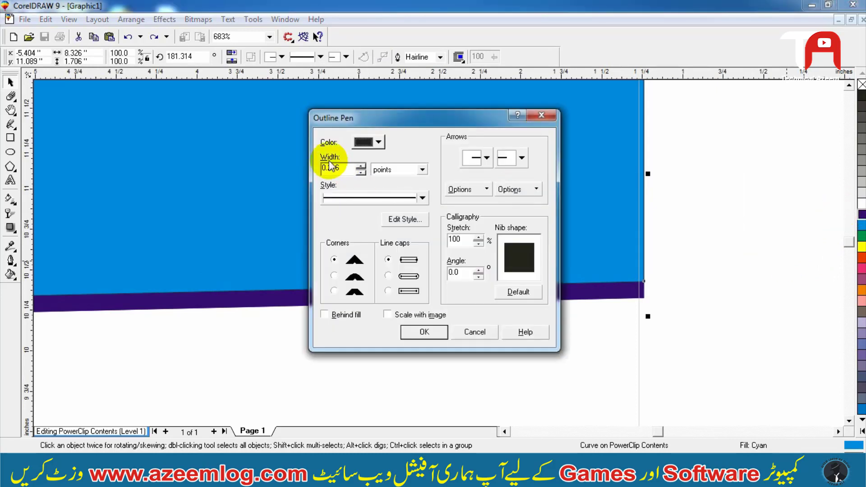
pyautogui.moveTo(346, 168); pyautogui.dragTo(258, 162)
pyautogui.write('6')
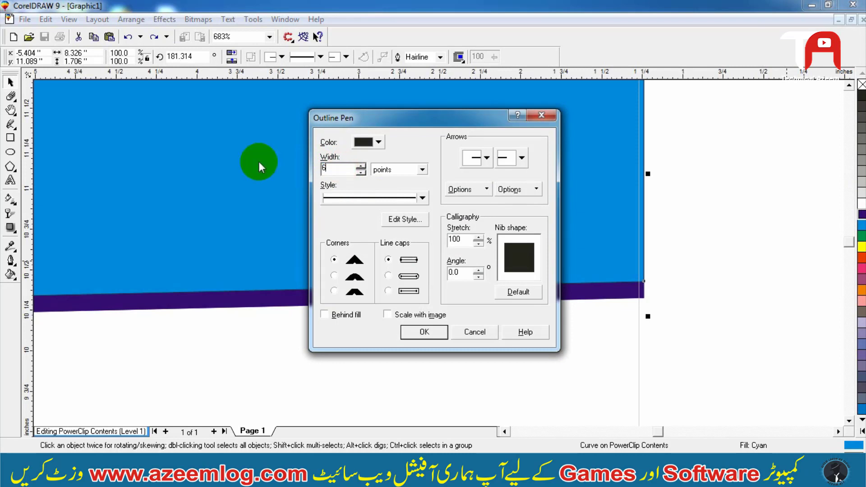
pyautogui.click(394, 315)
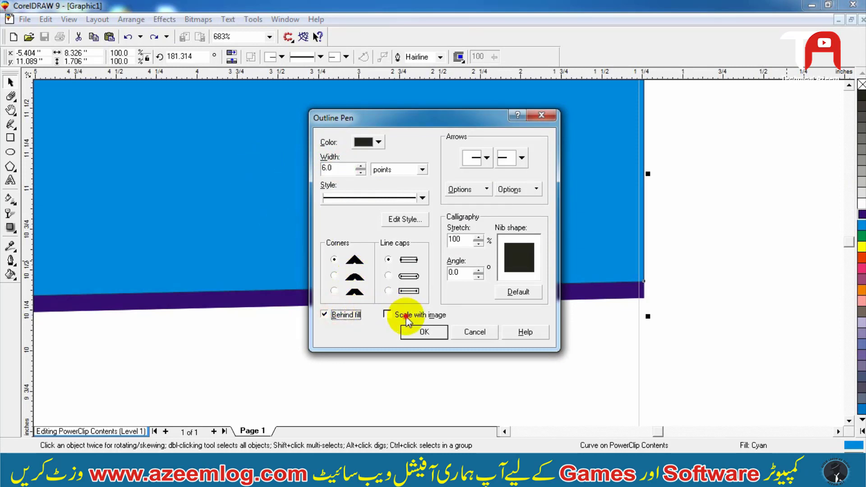
pyautogui.click(388, 277)
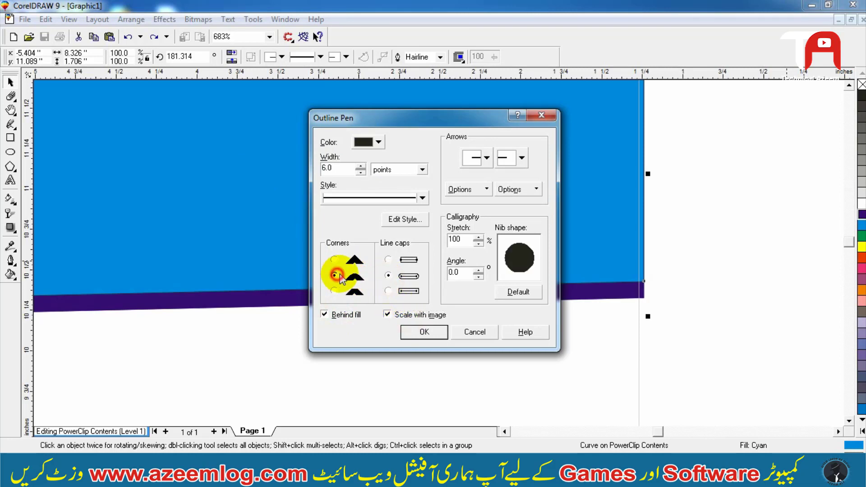
pyautogui.click(424, 331)
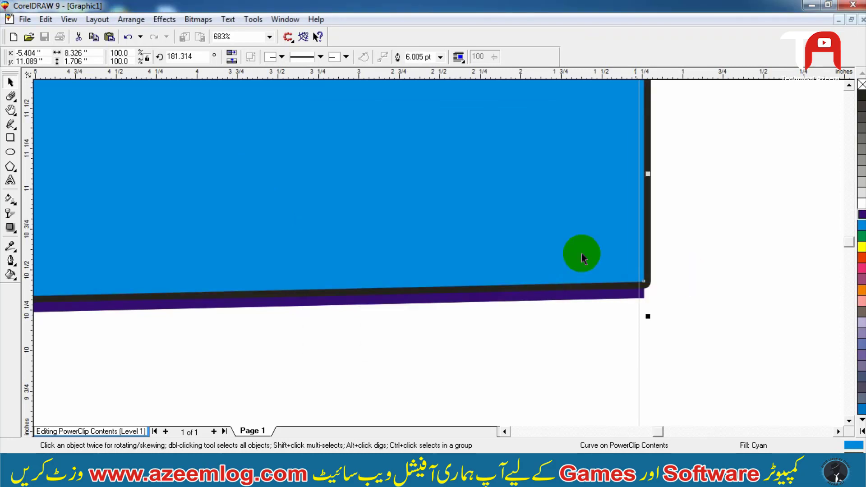
# - Set the cyan band's outline colour to white
pyautogui.press('F2')
pyautogui.moveTo(488, 327); pyautogui.dragTo(636, 245)
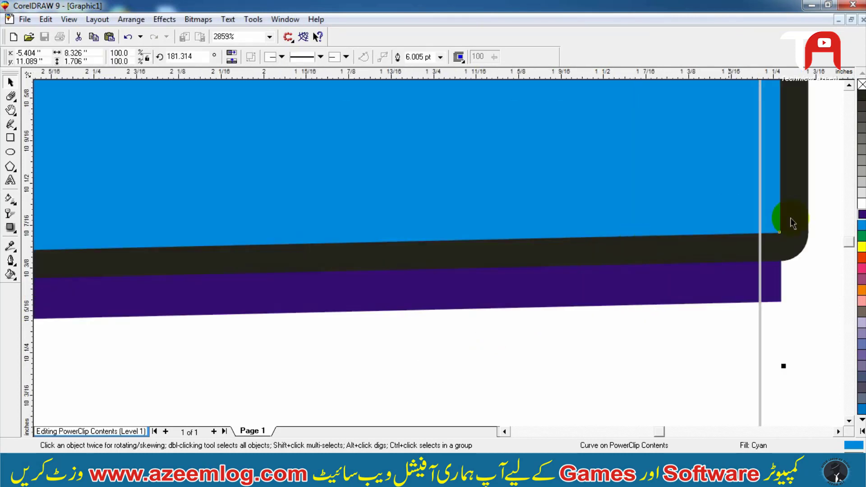
pyautogui.rightClick(864, 203)
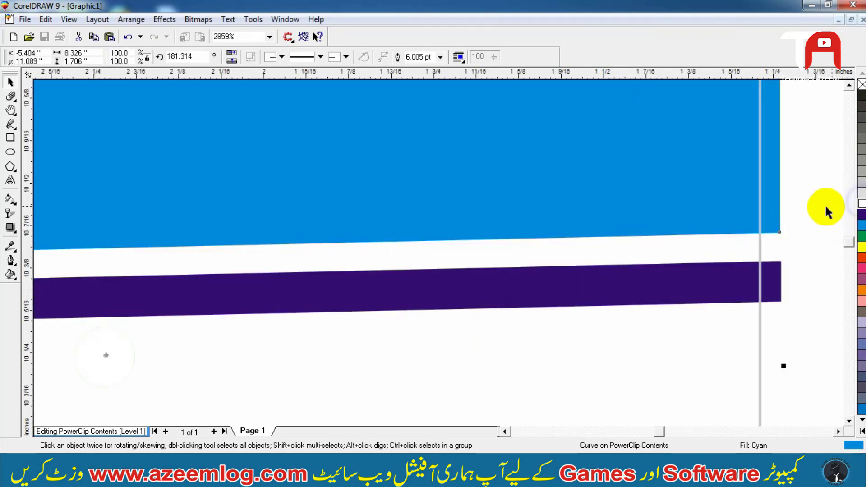
# - Nudge the dark blue band downward beneath the cyan band
pyautogui.press('F2')
pyautogui.click(686, 195)
pyautogui.press('F4')
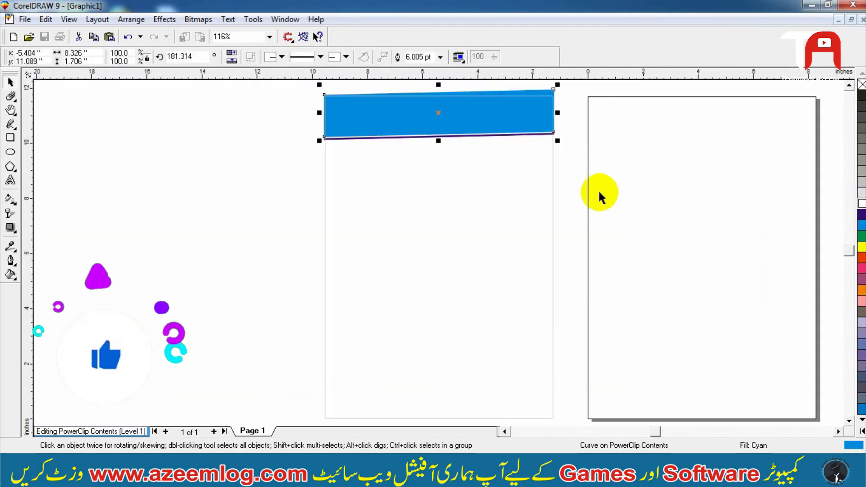
pyautogui.press('F2')
pyautogui.moveTo(394, 203); pyautogui.dragTo(506, 88)
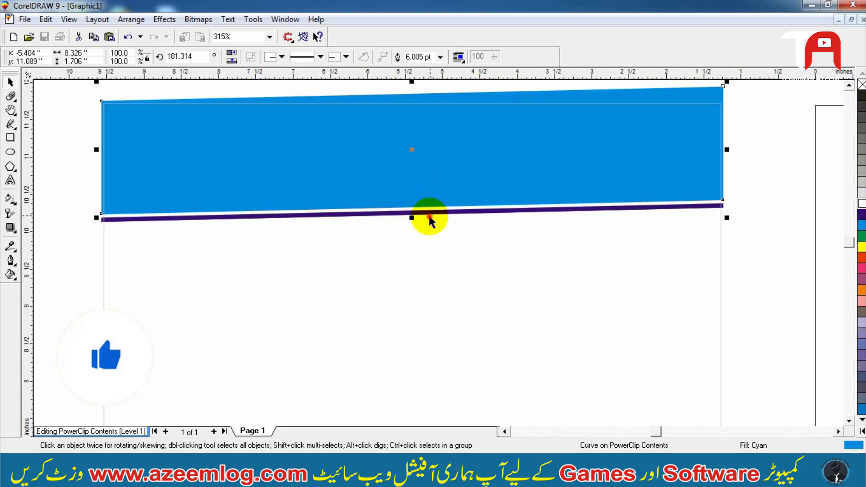
pyautogui.click(430, 217)
pyautogui.click(429, 213)
pyautogui.press('Down')
# - Shift the dark blue band slightly upward and finish editing the PowerClip contents
pyautogui.press('F2')
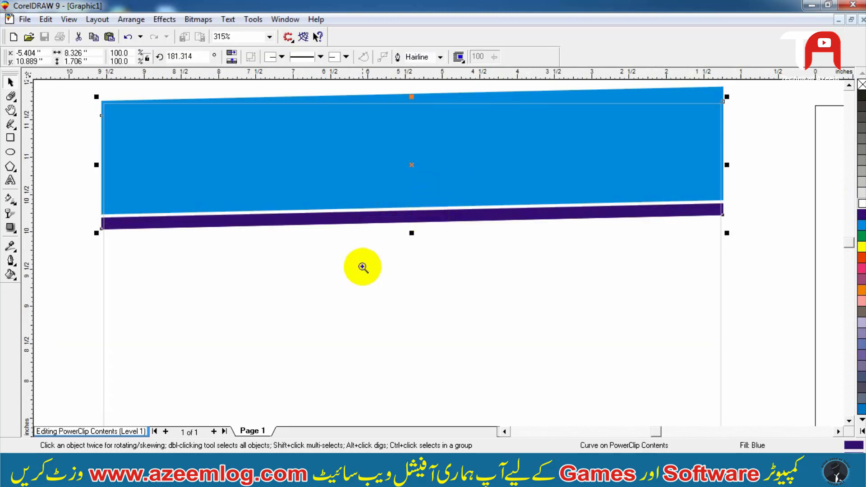
pyautogui.moveTo(363, 267); pyautogui.dragTo(532, 119)
pyautogui.moveTo(353, 188); pyautogui.dragTo(354, 181)
pyautogui.hotkey('alt', 'c')
pyautogui.press('w')
pyautogui.press('f')
pyautogui.press('F3')
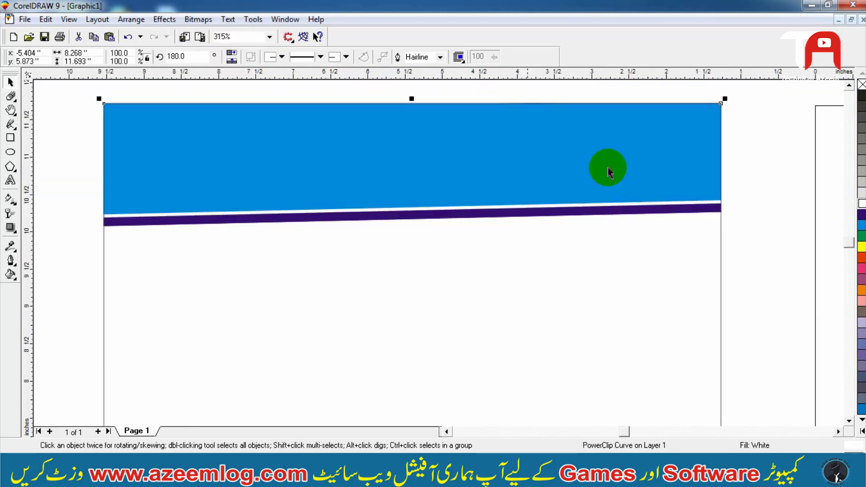
pyautogui.press('F4')
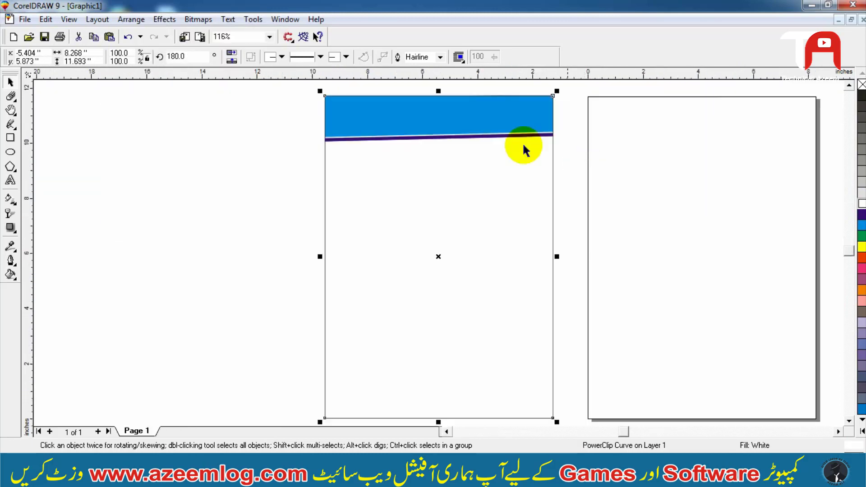
# - Draw a rectangle about 9.9 by 0.84 inches across the bottom edge of the white frame
pyautogui.press('F2')
pyautogui.moveTo(260, 208); pyautogui.dragTo(644, 74)
pyautogui.click(503, 162)
pyautogui.press('F2')
pyautogui.moveTo(638, 149); pyautogui.dragTo(164, 284)
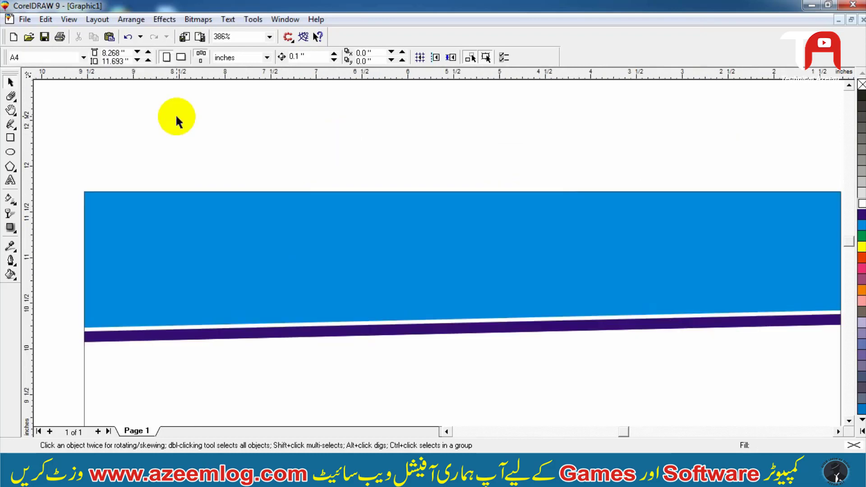
pyautogui.press('F3')
pyautogui.press('F3')
pyautogui.press('F2')
pyautogui.moveTo(605, 215); pyautogui.dragTo(190, 433)
pyautogui.click(11, 138)
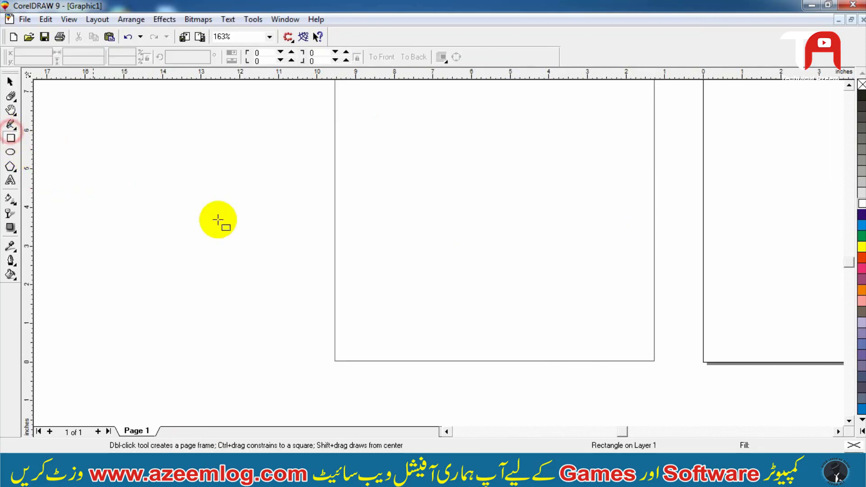
pyautogui.moveTo(234, 218); pyautogui.dragTo(755, 418)
pyautogui.moveTo(183, 239); pyautogui.dragTo(778, 290)
# - Center the new rectangle horizontally on the white frame
pyautogui.press('space')
pyautogui.keyDown('shift'); pyautogui.click(644, 164); pyautogui.keyUp('shift')
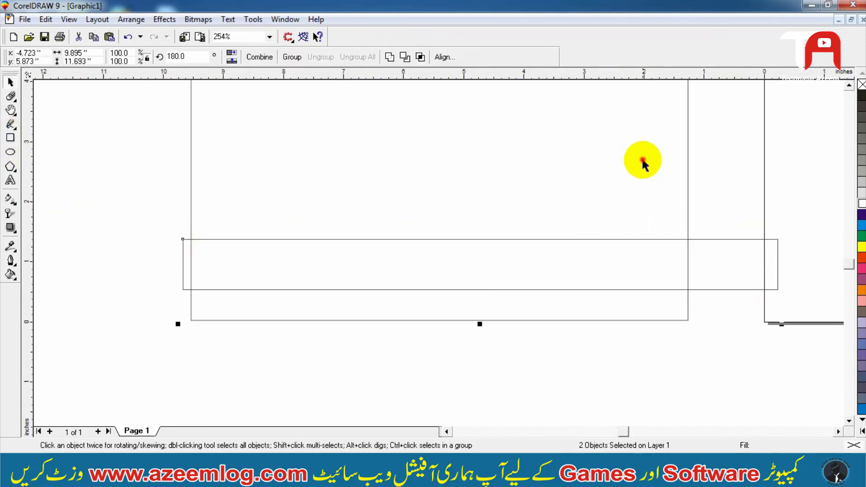
pyautogui.press('c')
pyautogui.keyDown('shift'); pyautogui.click(644, 164); pyautogui.keyUp('shift')
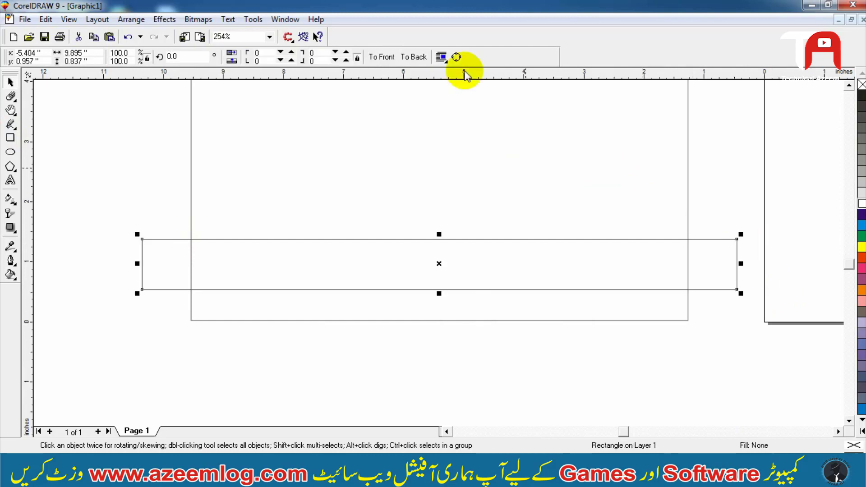
# - Convert the rectangle to curves and fill it dark blue
pyautogui.click(456, 57)
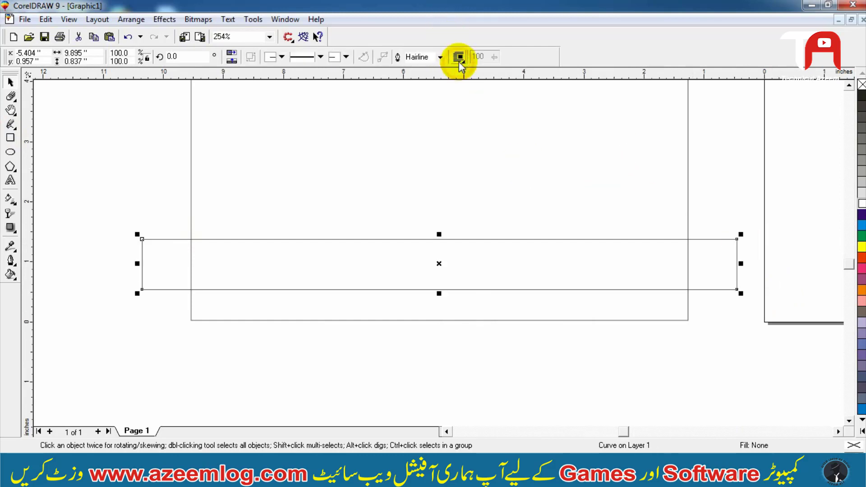
pyautogui.click(861, 215)
# - Lower the dark blue bar to the frame's bottom and PowerClip it inside the white frame
pyautogui.moveTo(569, 274); pyautogui.dragTo(565, 291)
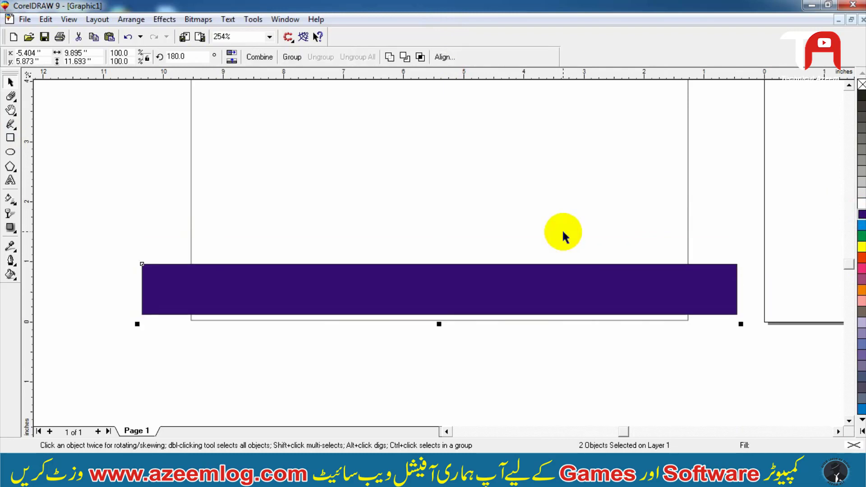
pyautogui.click(164, 18)
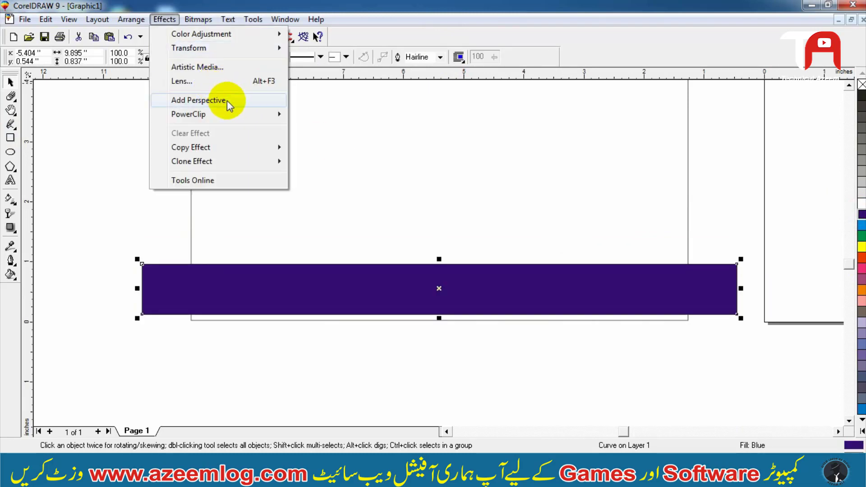
pyautogui.moveTo(231, 113)
pyautogui.click(319, 118)
pyautogui.click(318, 166)
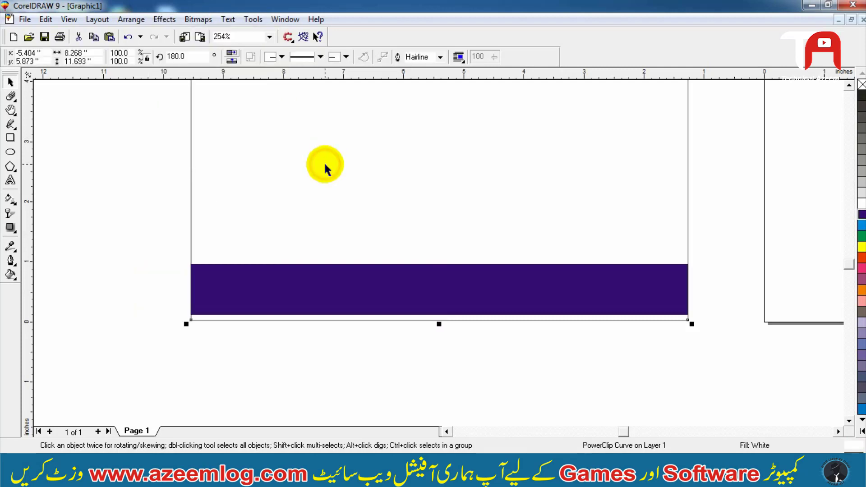
# - Edit the PowerClip contents to reposition the bottom dark blue bar, then finish editing
pyautogui.hotkey('shift', 'F2')
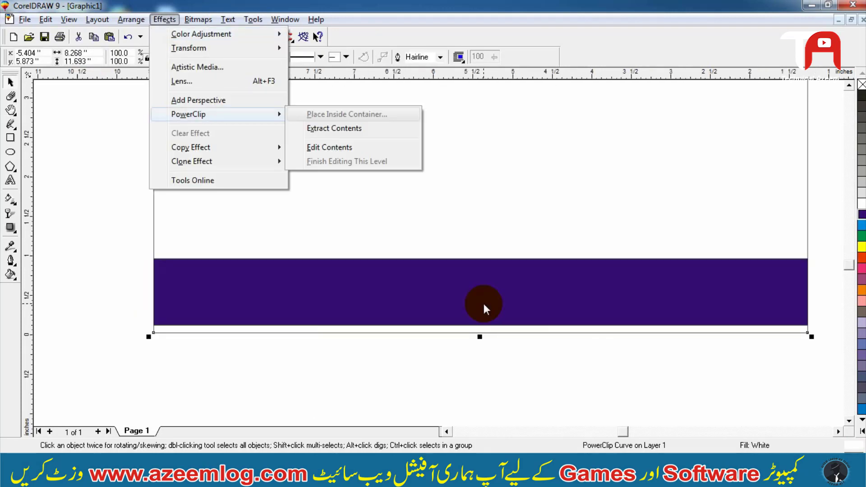
pyautogui.press('e')
pyautogui.hotkey('ctrl', 'z')
pyautogui.moveTo(478, 268)
pyautogui.mouseDown()
pyautogui.moveTo(478, 258)
pyautogui.moveTo(479, 269)
pyautogui.mouseUp()
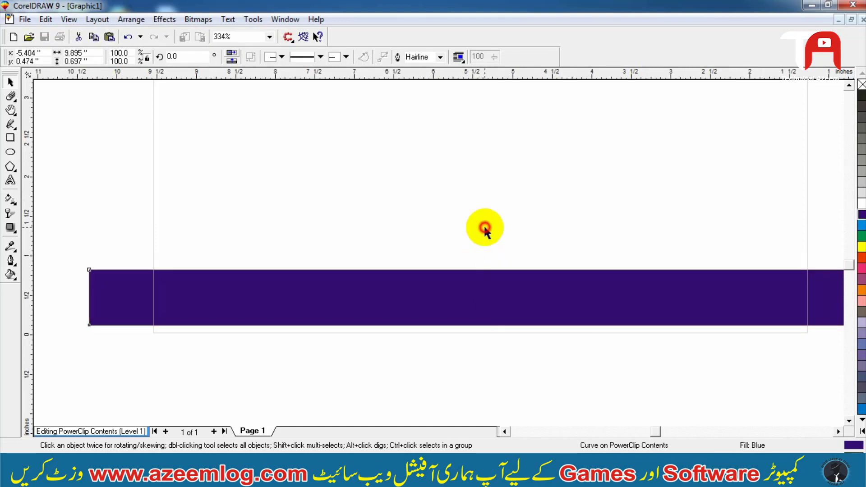
pyautogui.click(485, 229)
pyautogui.keyDown('ctrl'); pyautogui.click(484, 225); pyautogui.keyUp('ctrl')
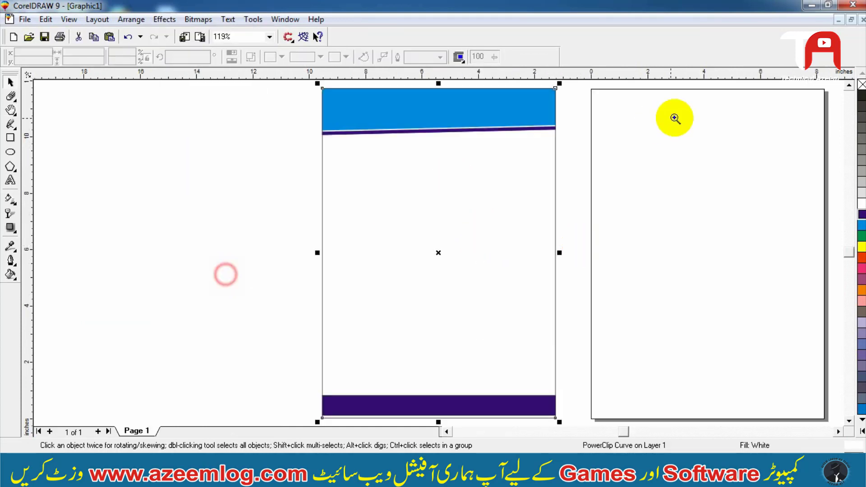
pyautogui.press('Escape')
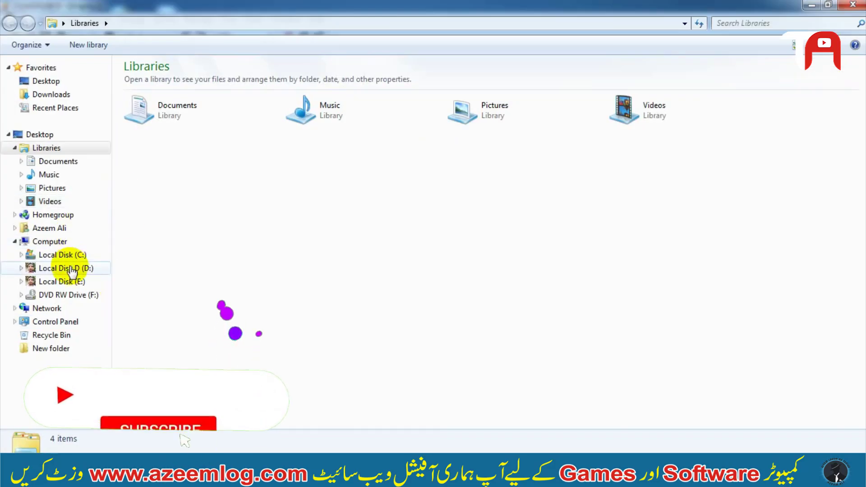
# - Switch to the file explorer, open the logo's folder under Data > Titles, and drag the logo image into the drawing
pyautogui.click(59, 268)
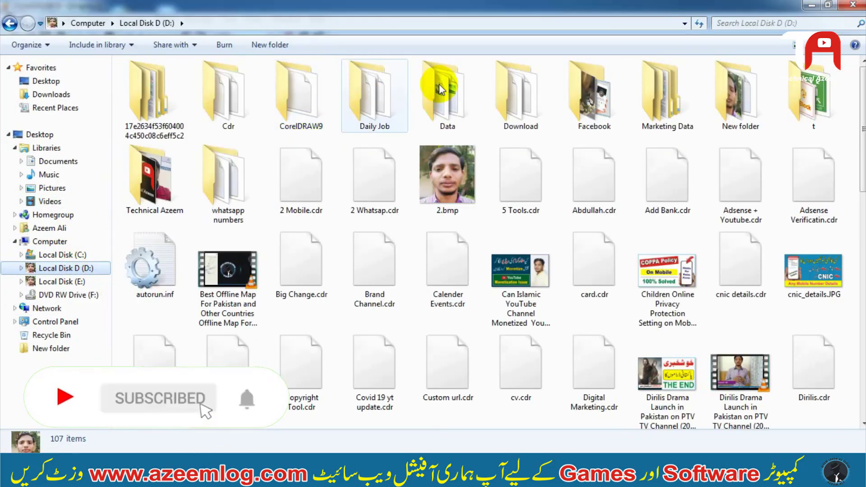
pyautogui.doubleClick(449, 86)
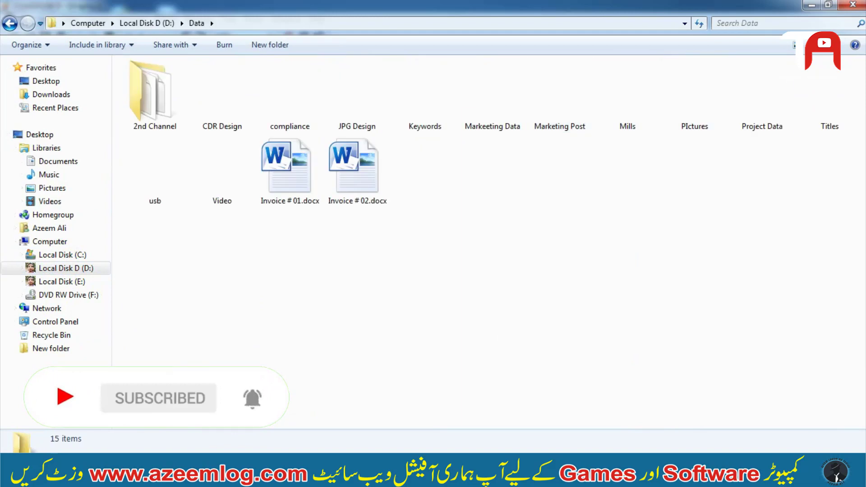
pyautogui.doubleClick(857, 117)
pyautogui.doubleClick(358, 90)
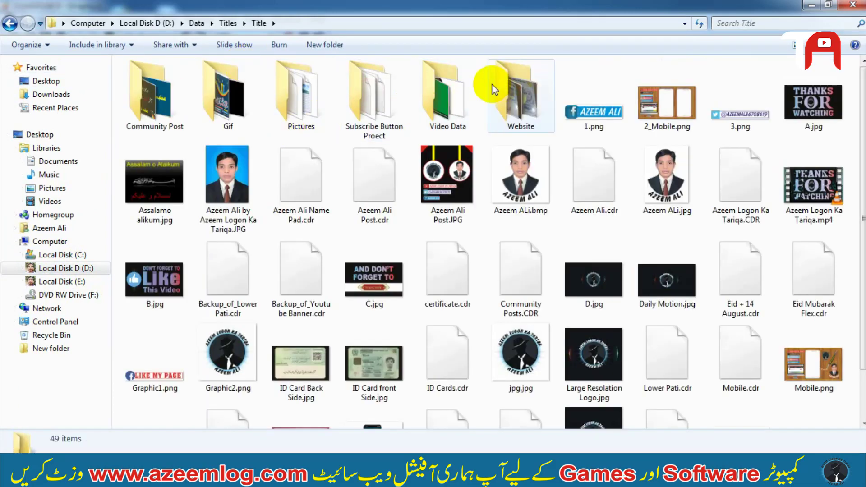
pyautogui.doubleClick(441, 91)
pyautogui.moveTo(405, 271); pyautogui.dragTo(359, 128)
# - Scale the logo down to about 1.4 inches and place it at the left of the cyan header
pyautogui.press('F2')
pyautogui.moveTo(311, 196); pyautogui.dragTo(452, 78)
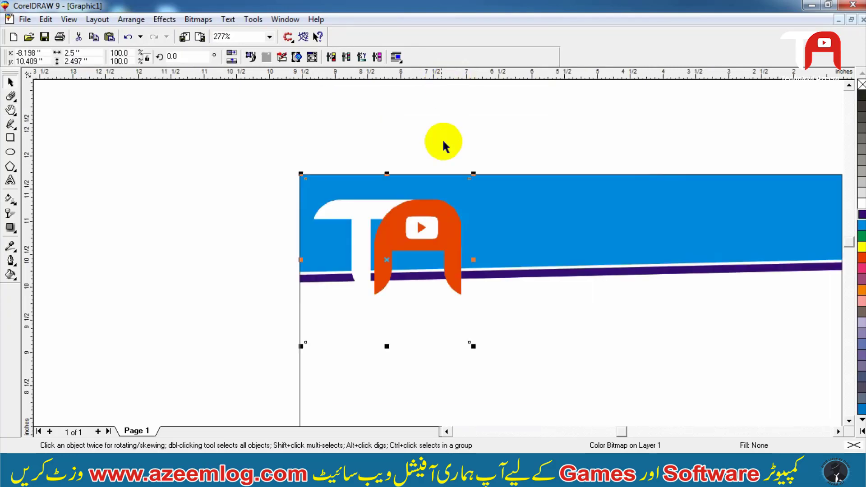
pyautogui.moveTo(474, 173); pyautogui.dragTo(439, 209)
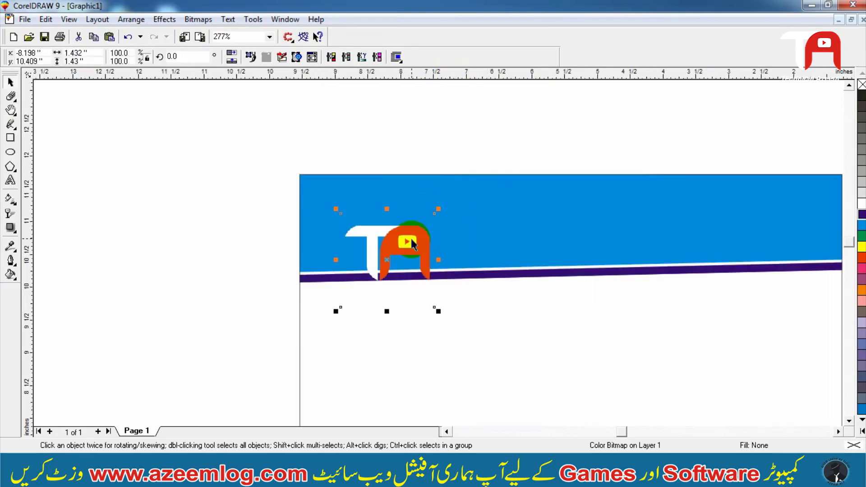
pyautogui.moveTo(411, 244); pyautogui.dragTo(415, 177)
pyautogui.press('F2')
pyautogui.moveTo(468, 124); pyautogui.dragTo(261, 319)
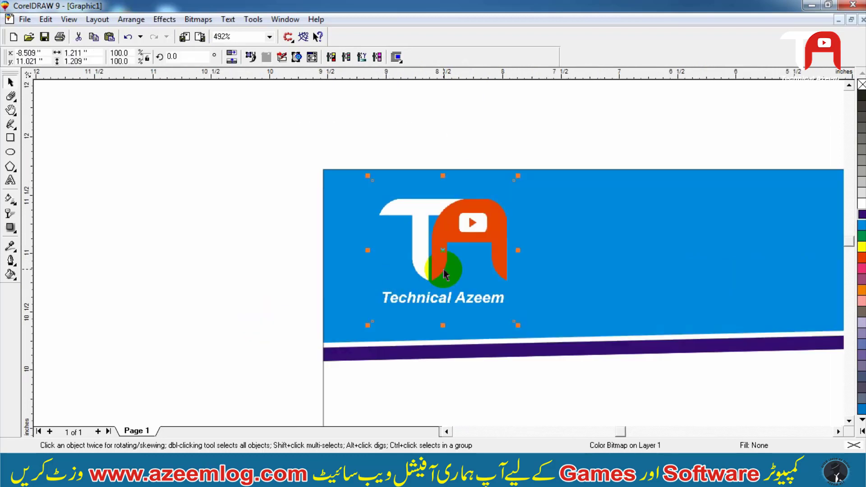
# - Nudge the logo slightly to the left within the cyan header
pyautogui.press('Left')
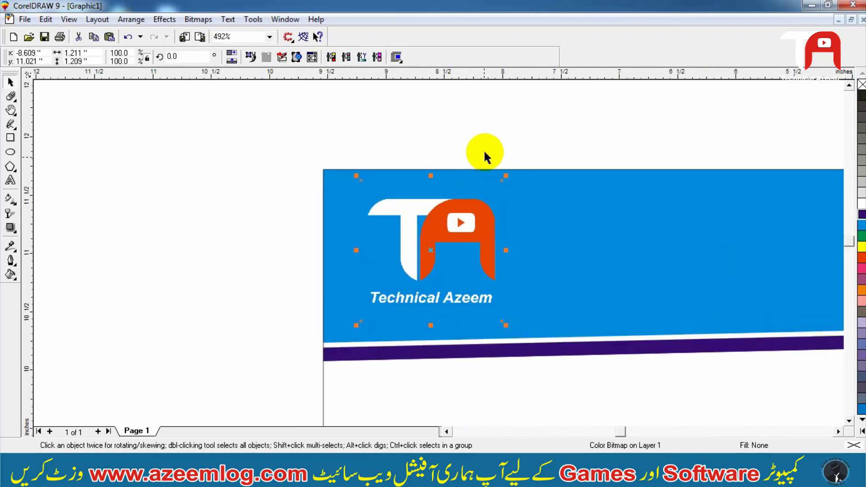
pyautogui.click(483, 146)
# - Remove the outline from the white PowerClip page frame
pyautogui.press('F3')
pyautogui.press('F3')
pyautogui.press('F2')
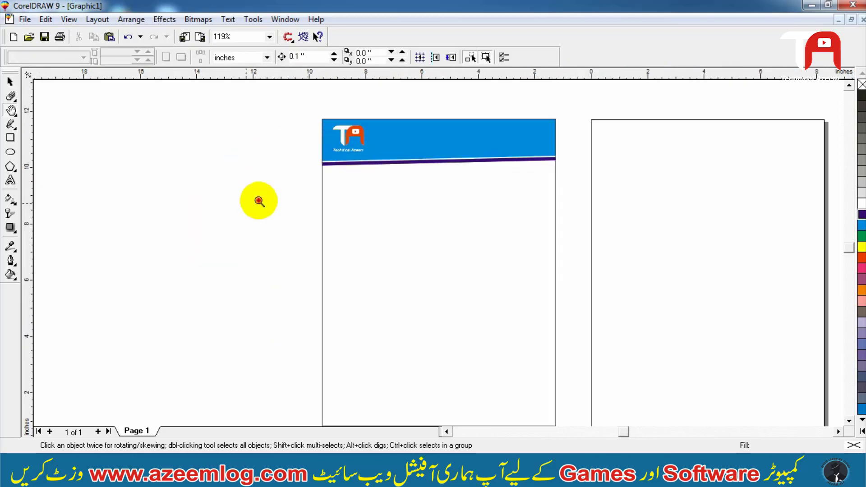
pyautogui.moveTo(254, 203); pyautogui.dragTo(626, 76)
pyautogui.click(428, 247)
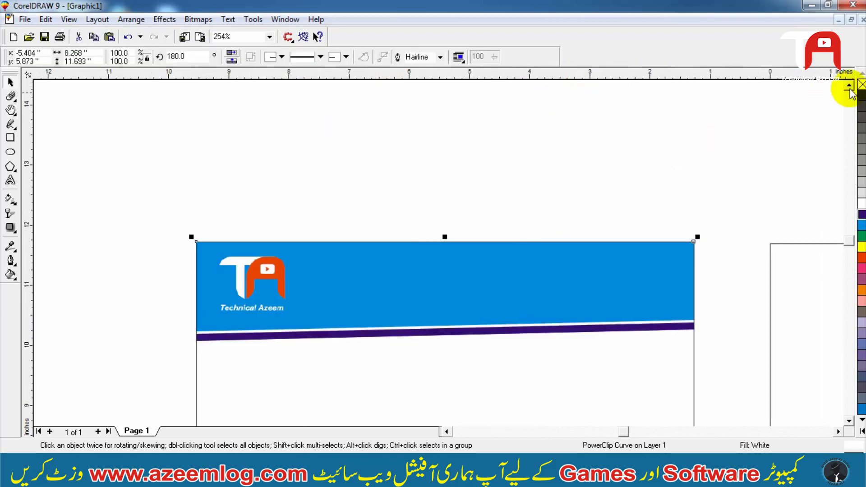
pyautogui.rightClick(861, 86)
pyautogui.click(679, 161)
# - Add artistic text 'Itthad Traders' in the header to the right of the logo
pyautogui.press('F2')
pyautogui.moveTo(752, 147); pyautogui.dragTo(314, 366)
pyautogui.hotkey('ctrl', 'z')
pyautogui.press('F3')
pyautogui.press('F2')
pyautogui.moveTo(720, 193); pyautogui.dragTo(248, 306)
pyautogui.click(482, 83)
pyautogui.moveTo(218, 180); pyautogui.dragTo(68, 451)
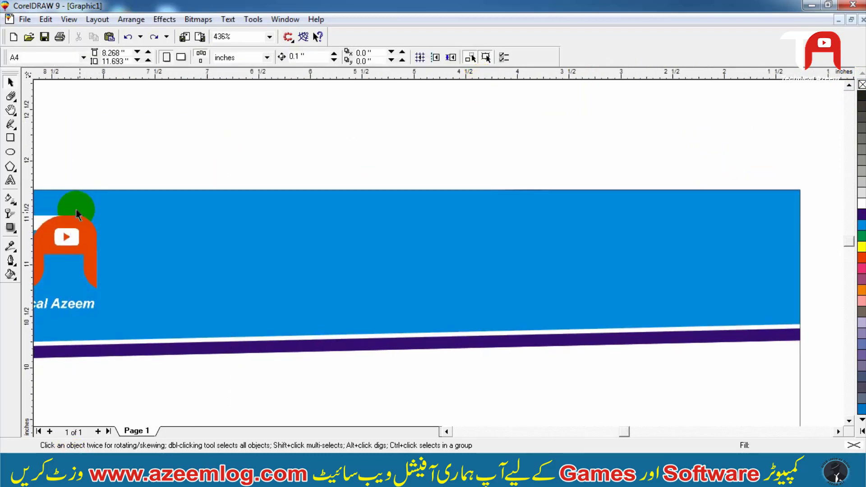
pyautogui.click(8, 177)
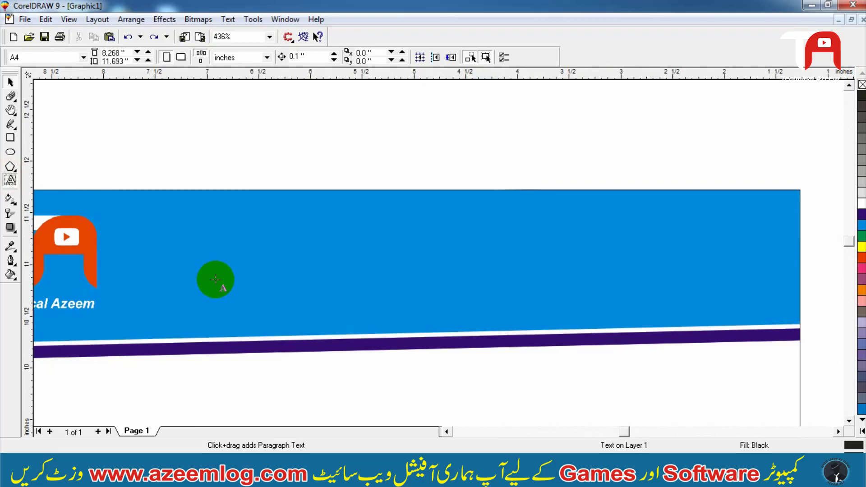
pyautogui.click(216, 280)
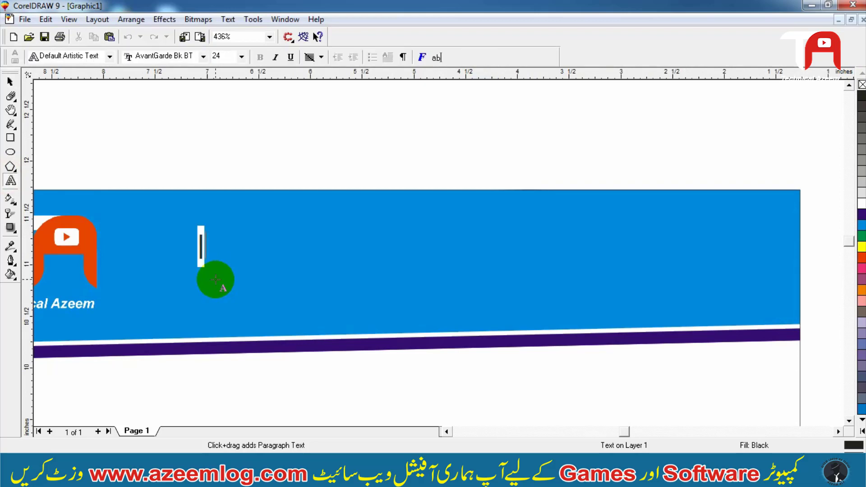
pyautogui.write('Ittha')
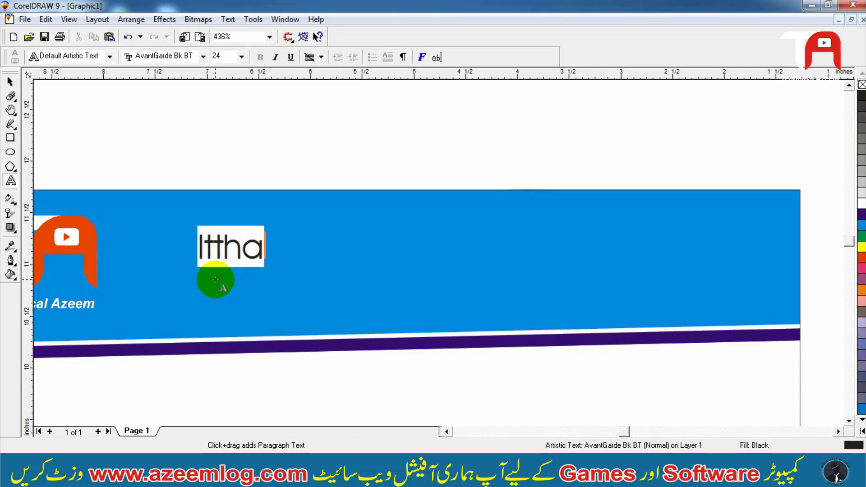
pyautogui.write('d Tr')
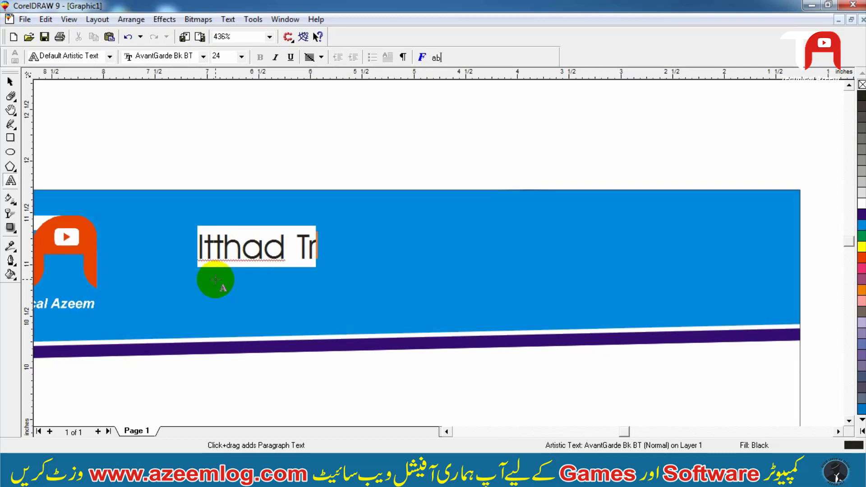
pyautogui.write('aders')
pyautogui.hotkey('ctrl', 'space')
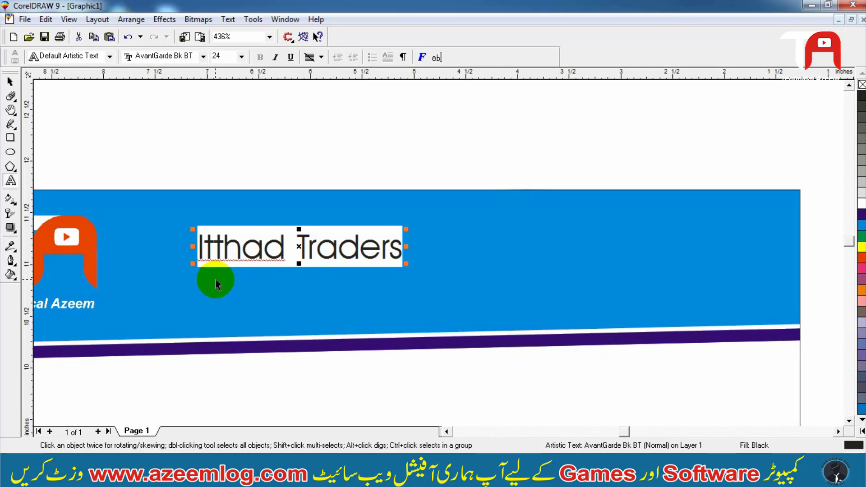
# - Correct the title's spelling to 'Ittehad Traders'
pyautogui.doubleClick(236, 248)
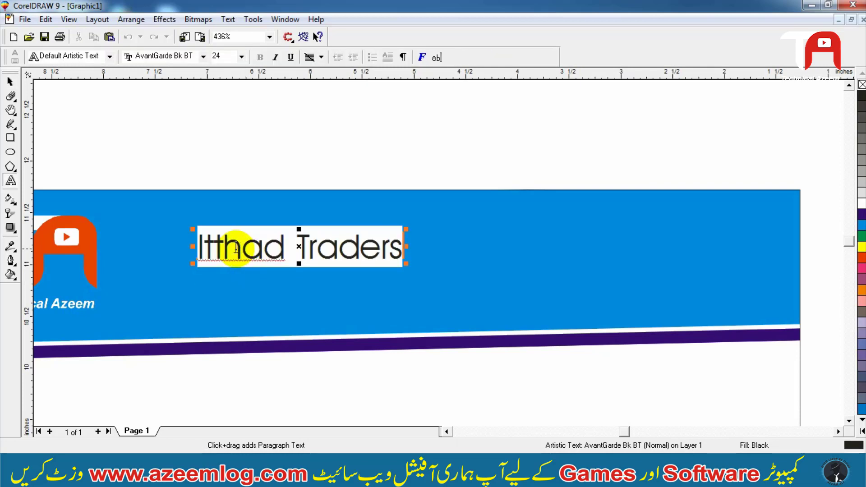
pyautogui.write('e')
pyautogui.hotkey('ctrl', 'space')
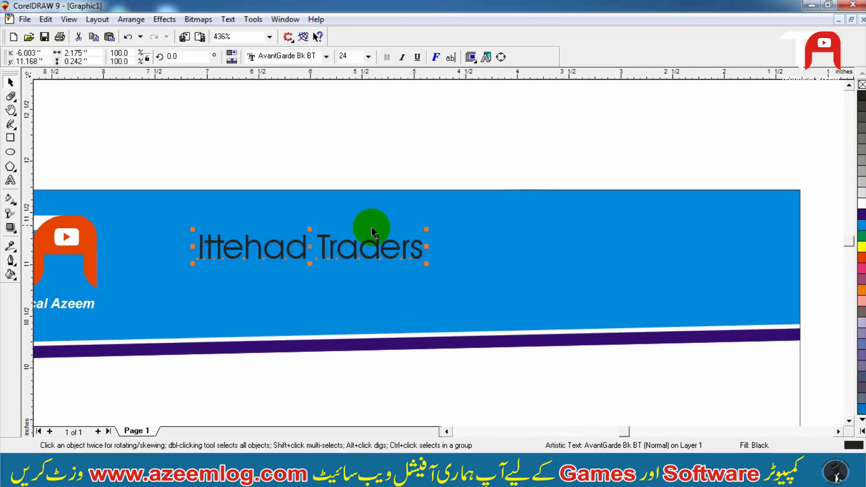
# - Change the title's case to UPPERCASE
pyautogui.hotkey('alt', 't')
pyautogui.press('g')
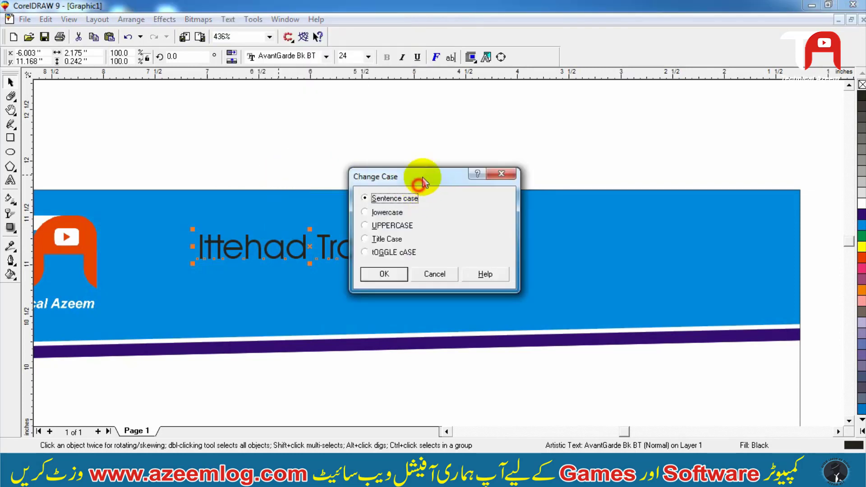
pyautogui.moveTo(423, 182); pyautogui.dragTo(450, 160)
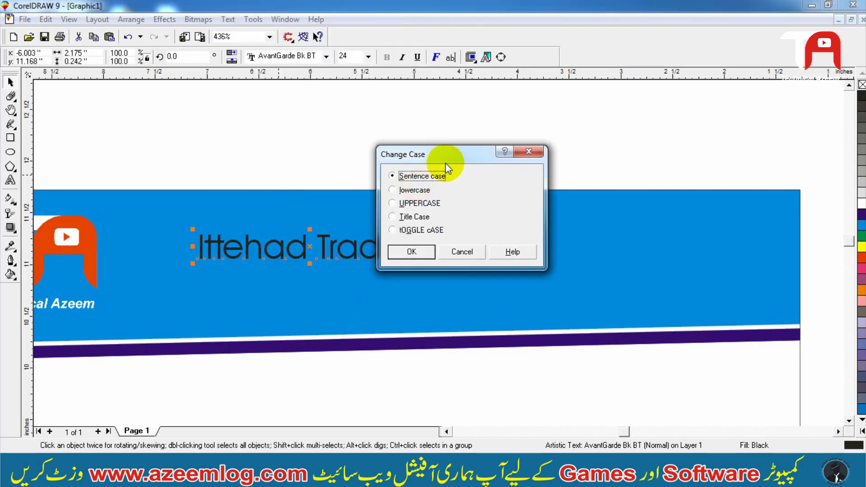
pyautogui.click(411, 252)
# - Set the title's font to Arial Black
pyautogui.click(255, 58)
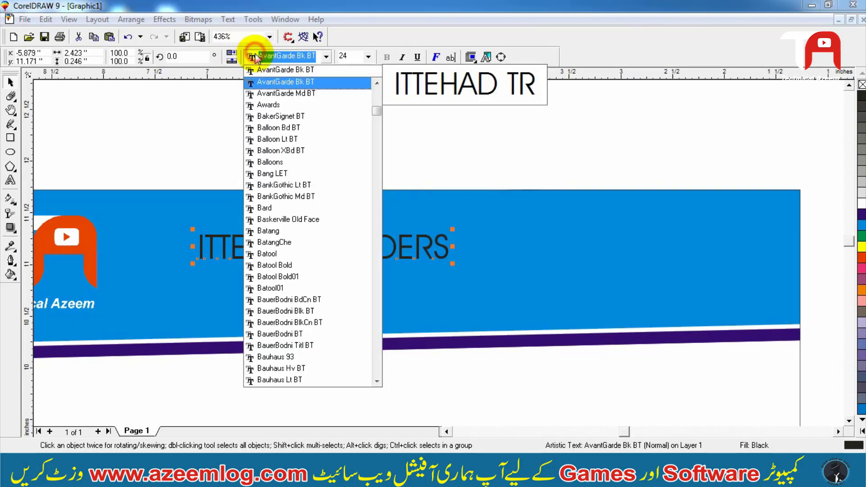
pyautogui.write('Arial ')
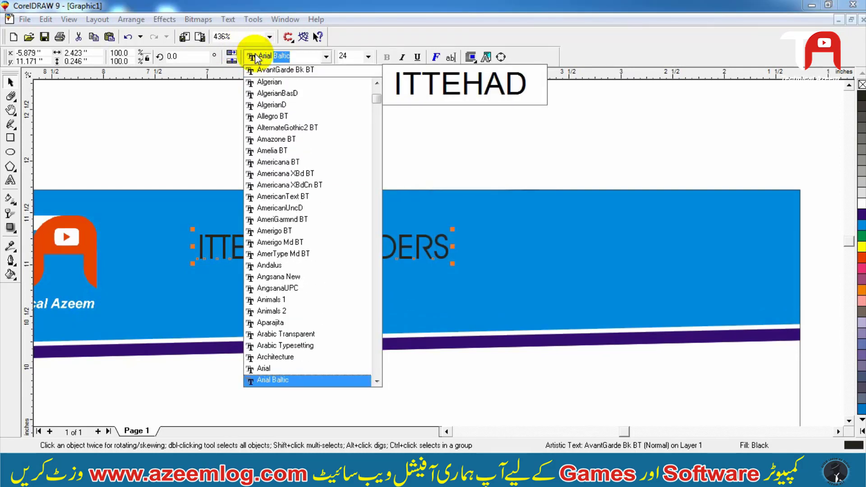
pyautogui.write('Bla')
pyautogui.press('BackSpace')
pyautogui.write('la')
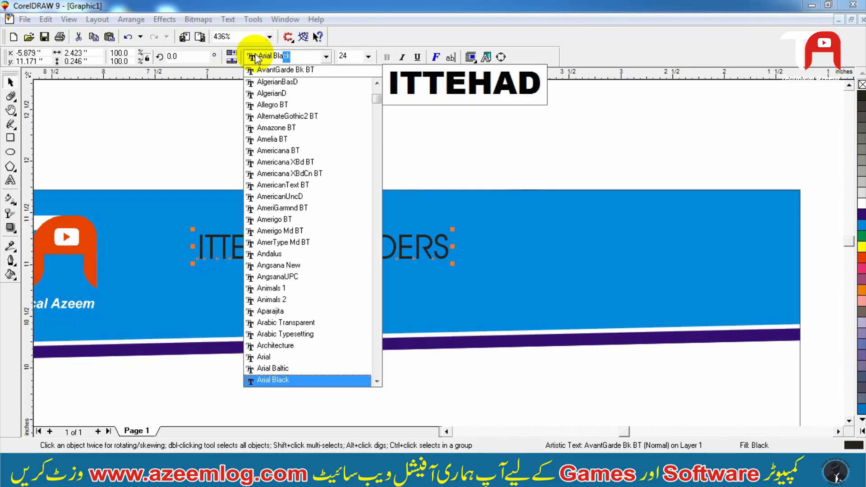
pyautogui.press('Return')
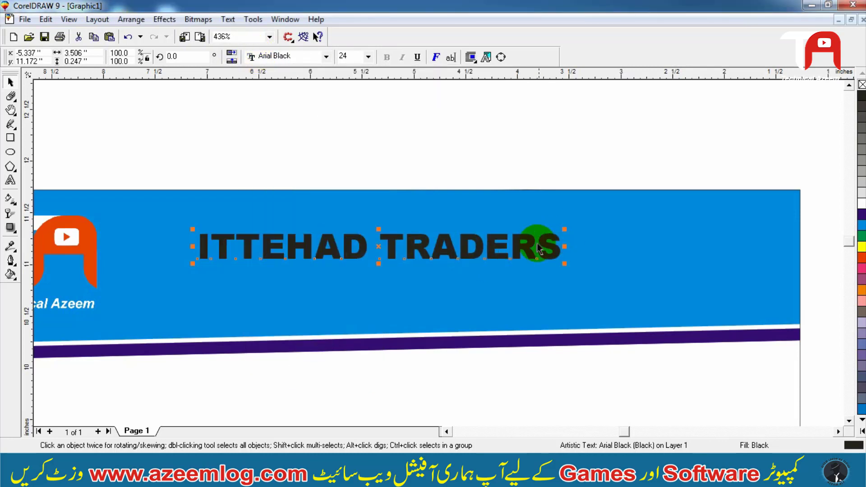
# - Enlarge the title to about 42.8 pt and center it across the header
pyautogui.moveTo(564, 229); pyautogui.dragTo(713, 219)
pyautogui.moveTo(453, 220)
pyautogui.mouseDown()
pyautogui.moveTo(452, 209)
pyautogui.moveTo(462, 214)
pyautogui.mouseUp()
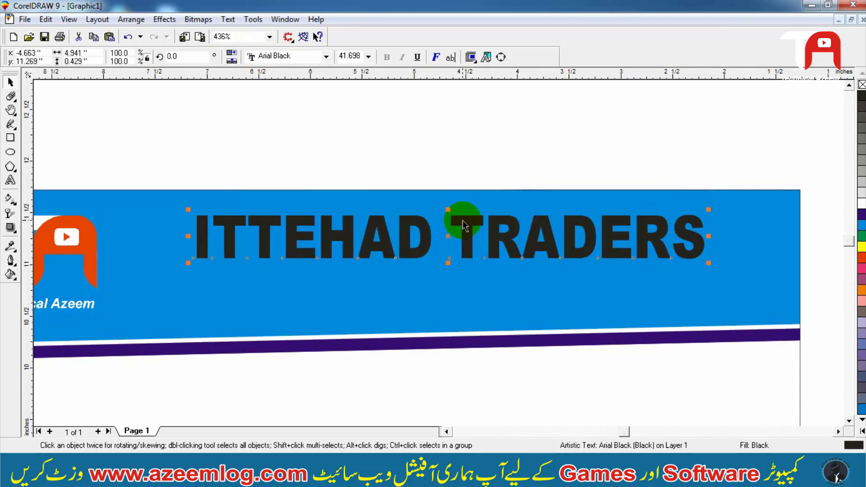
pyautogui.moveTo(707, 265); pyautogui.dragTo(716, 264)
# - Fill the title text yellow
pyautogui.click(862, 247)
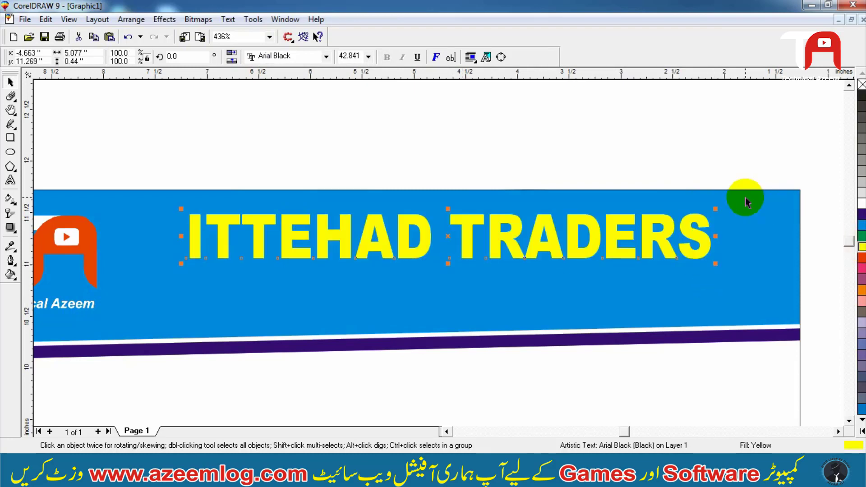
pyautogui.hotkey('ctrl', 'z')
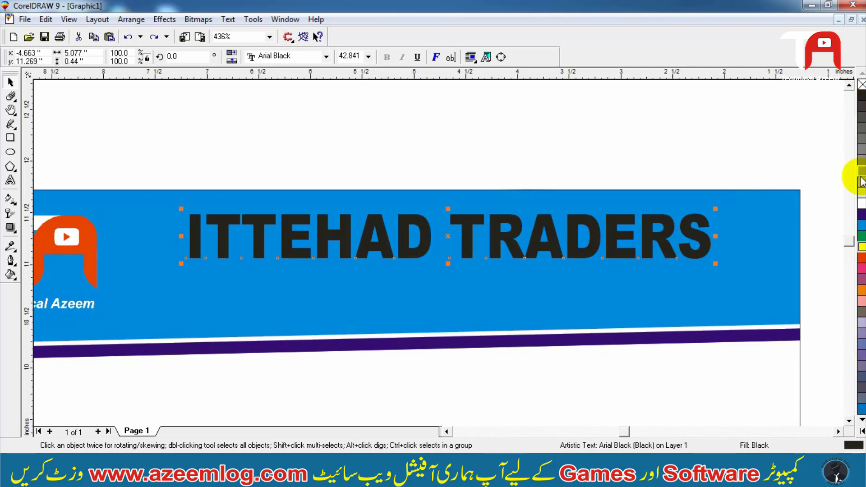
pyautogui.click(862, 208)
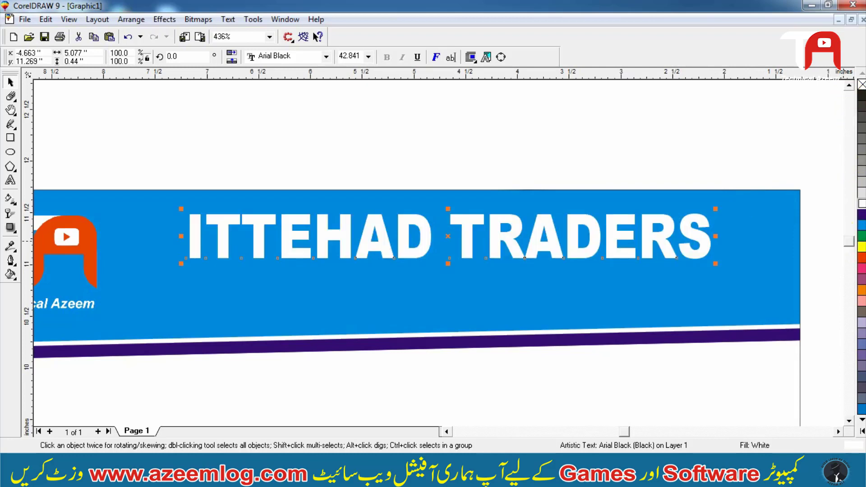
pyautogui.click(861, 247)
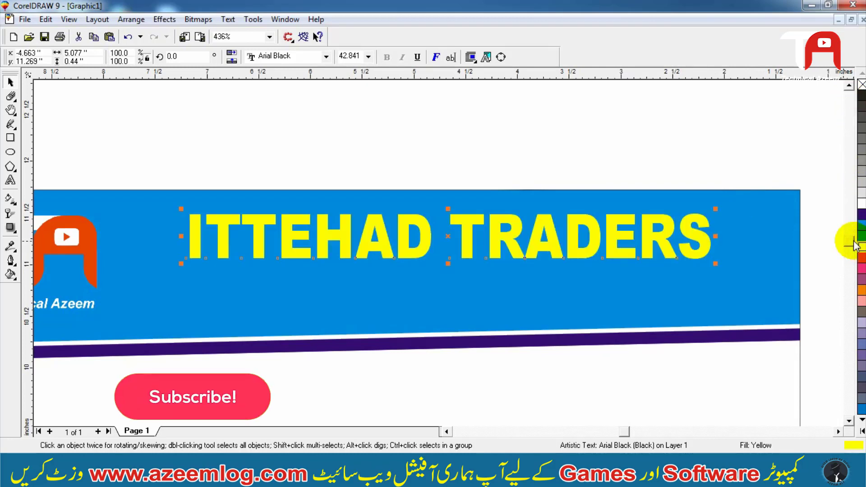
# - Give the title a 7 pt dark outline placed behind the fill and scaling with the image
pyautogui.press('F12')
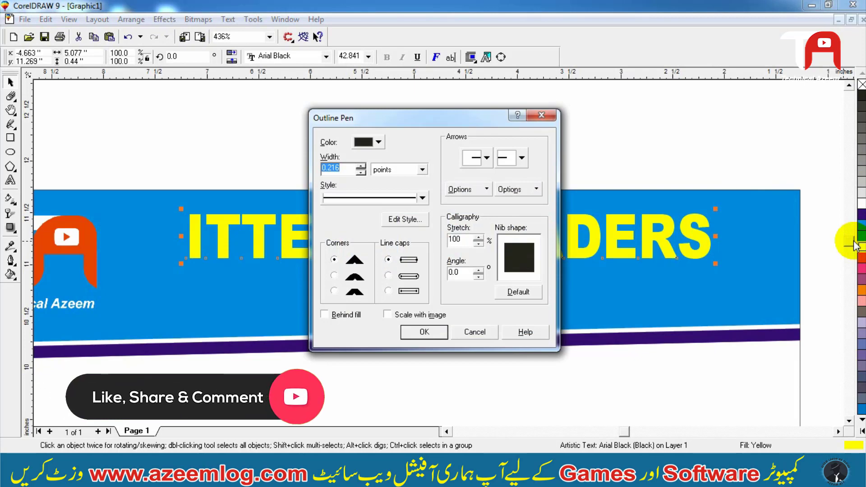
pyautogui.write('7')
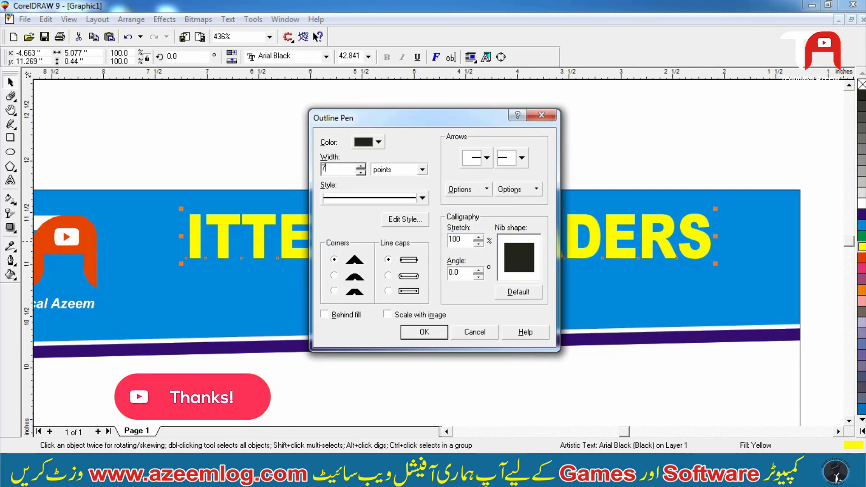
pyautogui.press('Return')
pyautogui.press('F12')
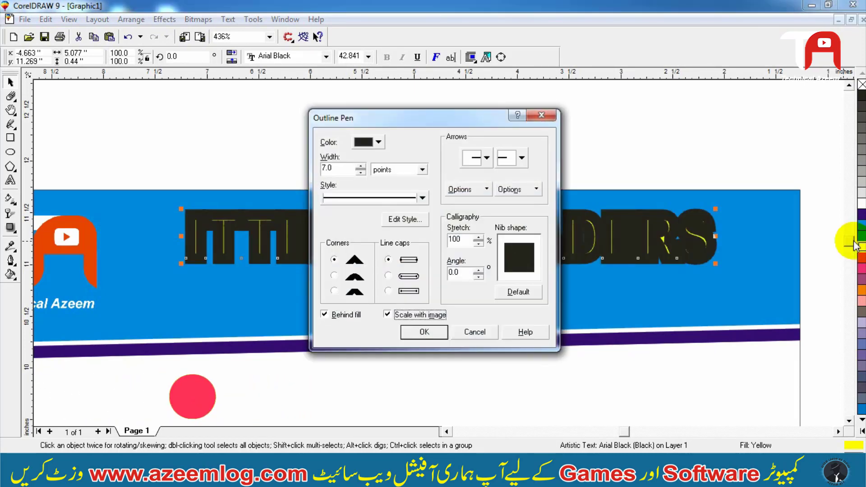
pyautogui.press('Return')
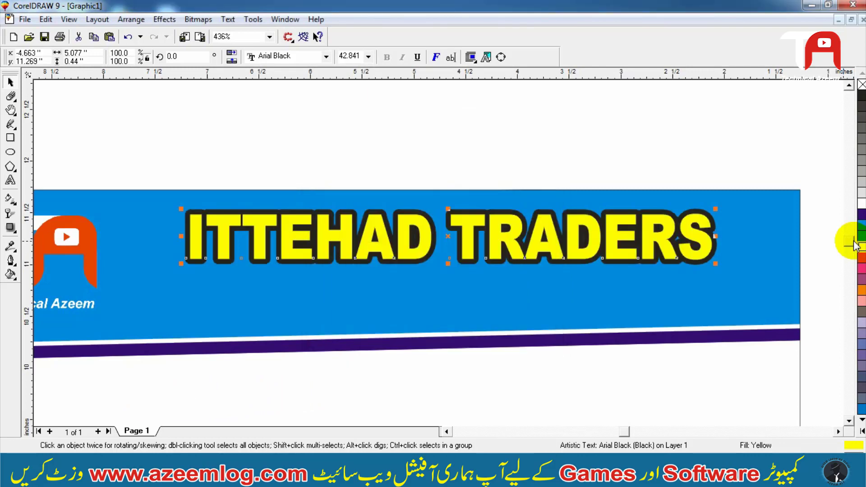
# - Reduce the title's outline to 5 pt with rounded corners and rounded line caps
pyautogui.press('F12')
pyautogui.press('Return')
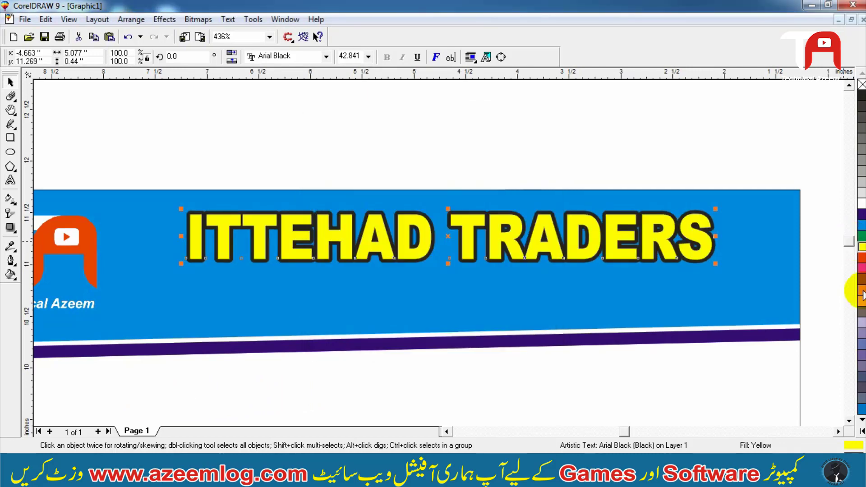
pyautogui.rightClick(862, 204)
pyautogui.click(799, 166)
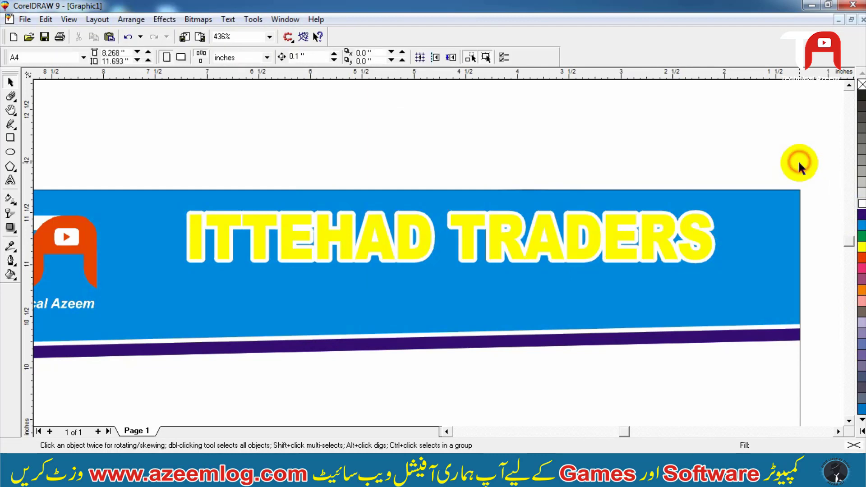
pyautogui.click(706, 245)
pyautogui.rightClick(862, 96)
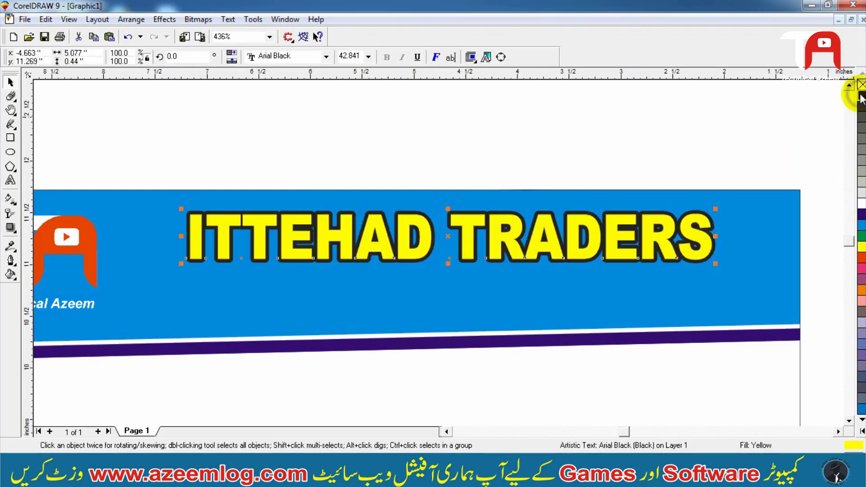
# - Skew the title slightly to give it a slanted, italic look
pyautogui.press('F12')
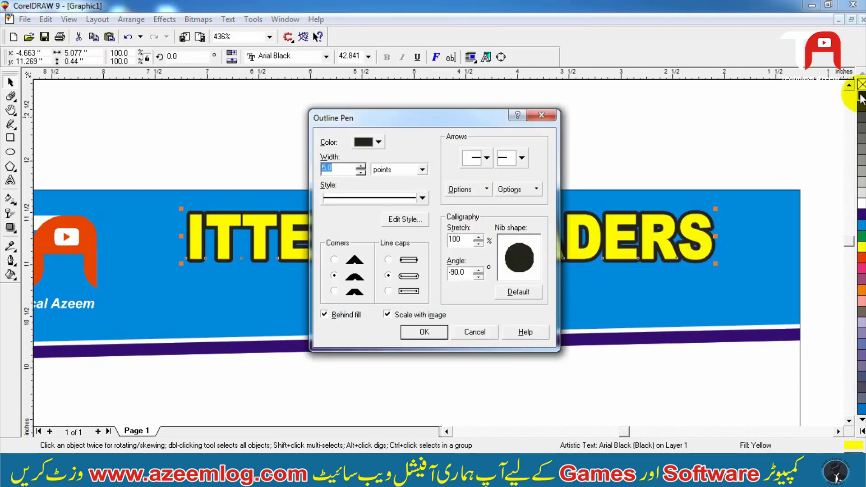
pyautogui.press('Return')
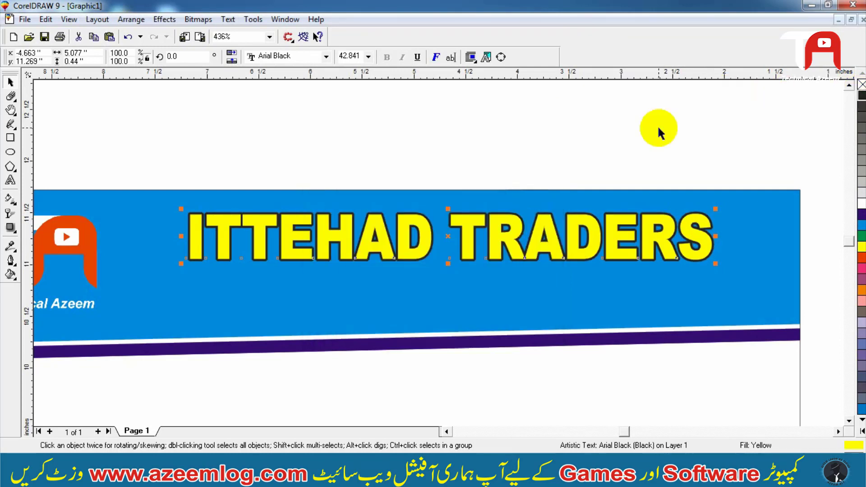
pyautogui.click(551, 226)
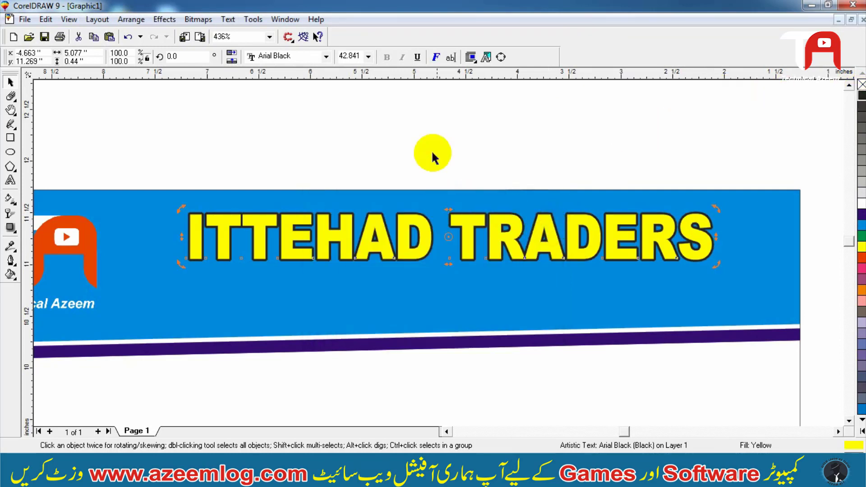
pyautogui.moveTo(446, 211); pyautogui.dragTo(449, 209)
pyautogui.click(442, 168)
pyautogui.click(460, 228)
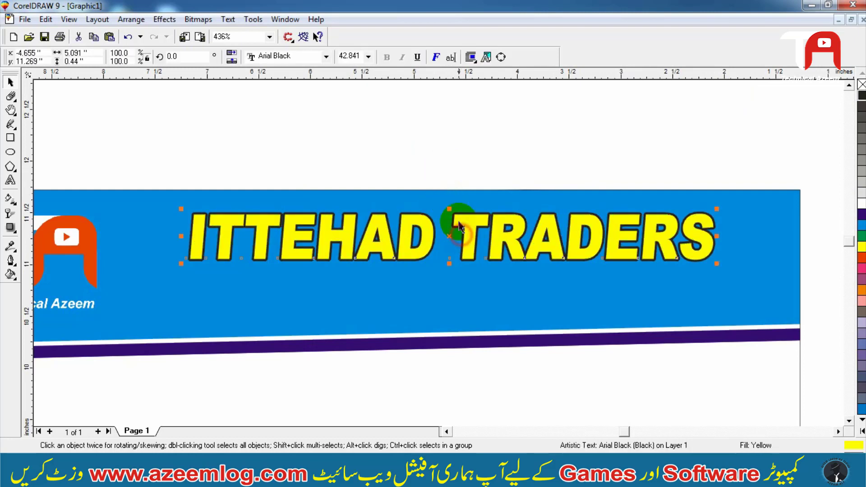
pyautogui.click(452, 215)
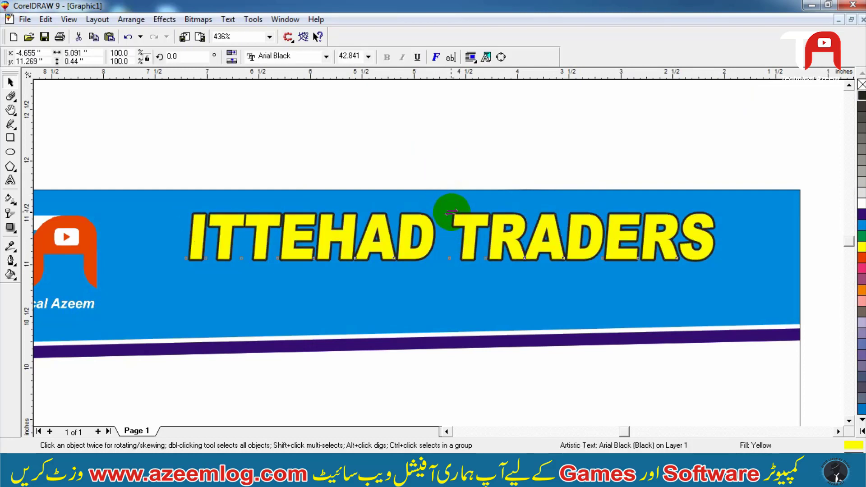
pyautogui.moveTo(449, 211); pyautogui.dragTo(453, 209)
pyautogui.click(423, 148)
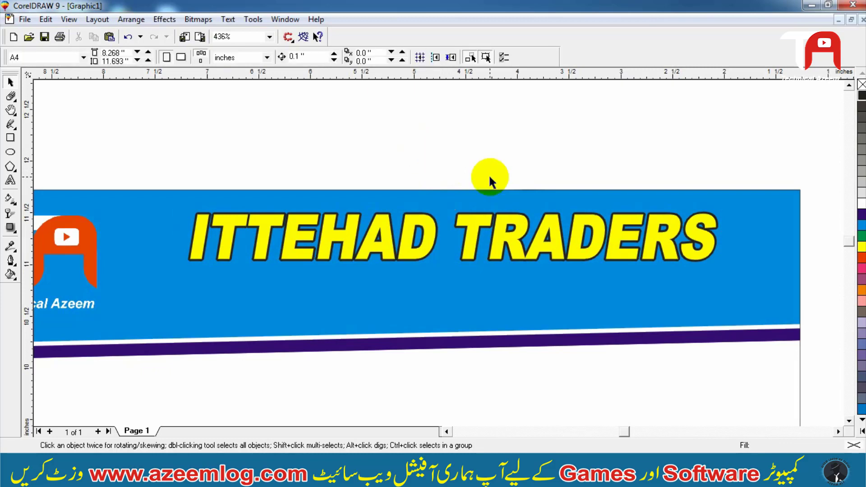
# - Add artistic text 'We deals In all kind of machinery parts' below the title on the cyan header
pyautogui.press('F3')
pyautogui.moveTo(744, 180); pyautogui.dragTo(145, 397)
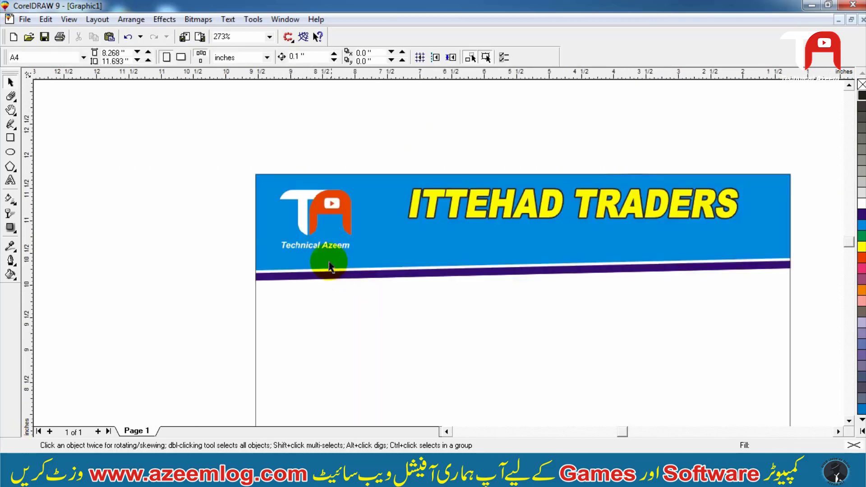
pyautogui.press('F2')
pyautogui.moveTo(188, 353); pyautogui.dragTo(666, 141)
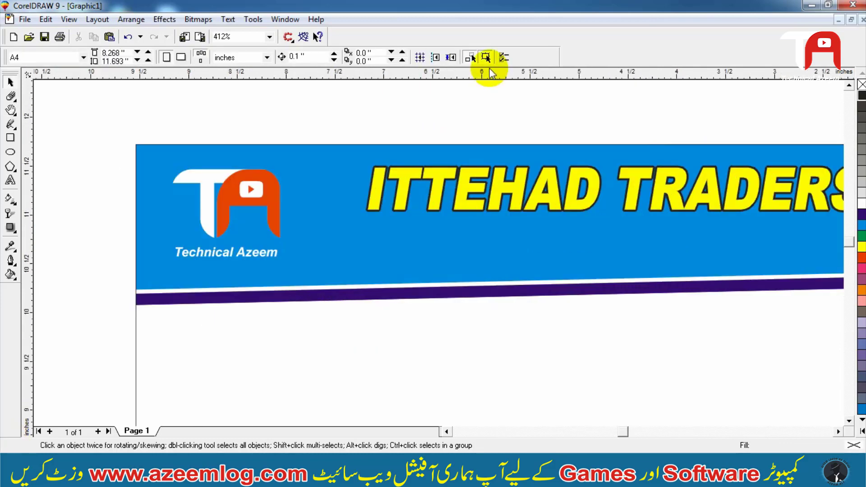
pyautogui.click(10, 180)
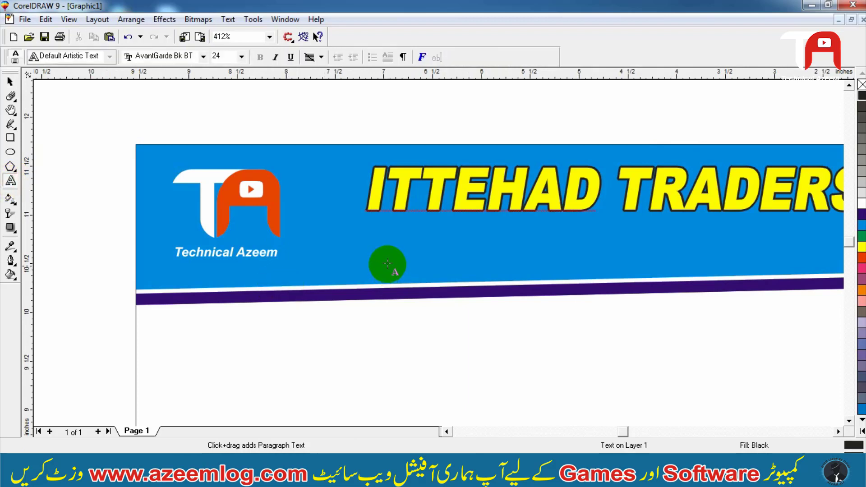
pyautogui.click(387, 264)
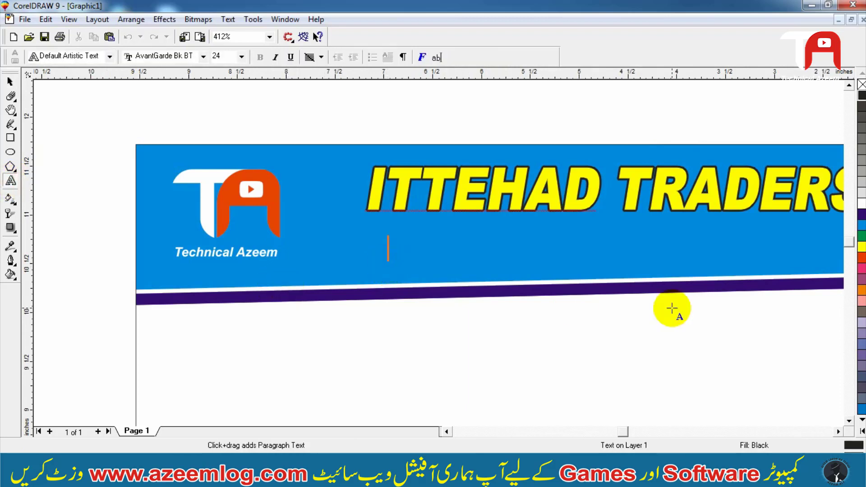
pyautogui.write('We deals')
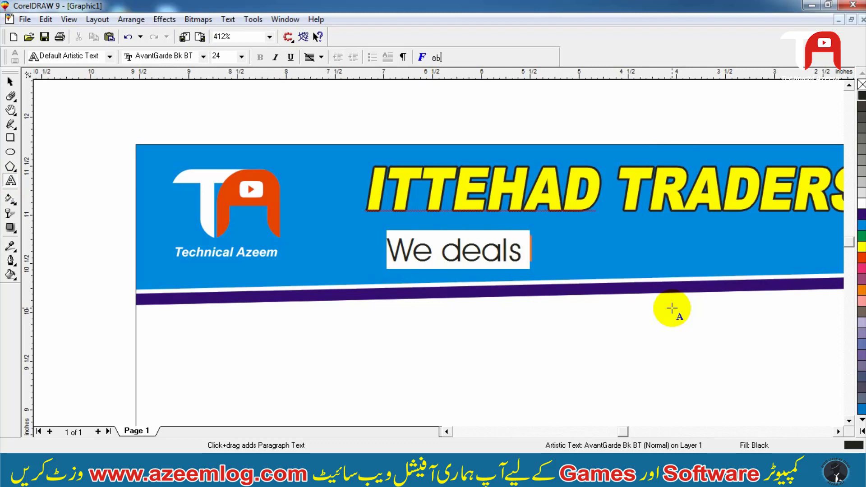
pyautogui.write(' In a')
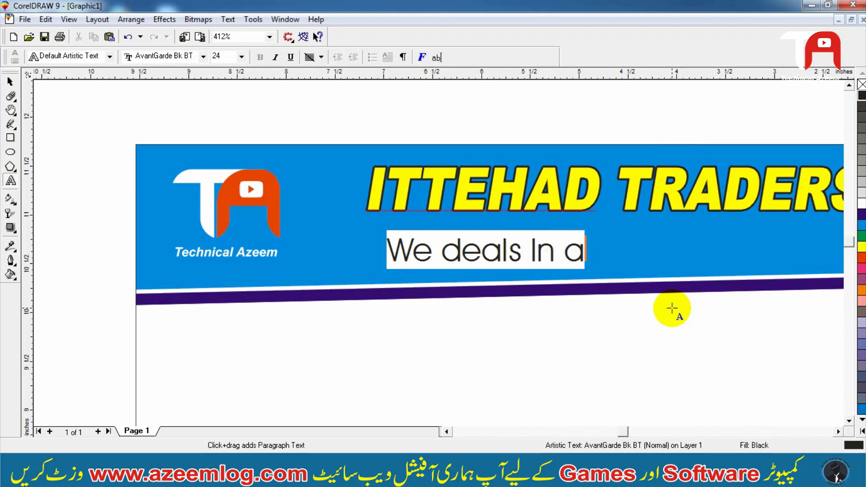
pyautogui.write('ll kind o')
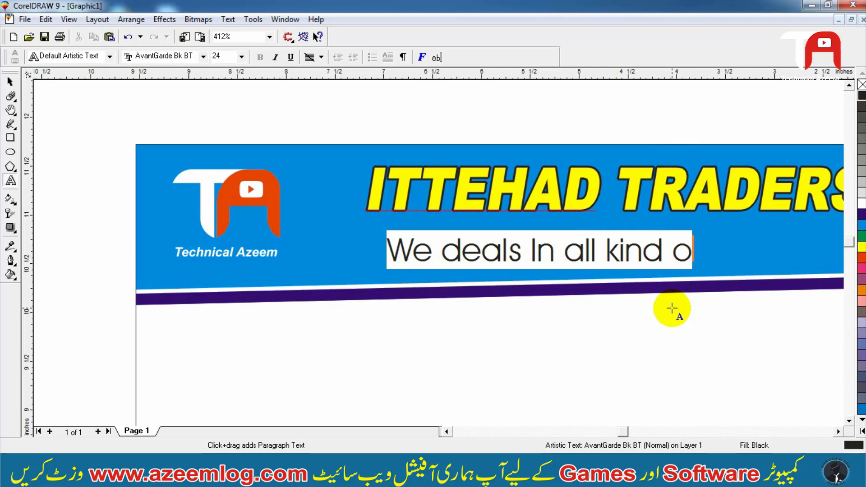
pyautogui.write('f machi')
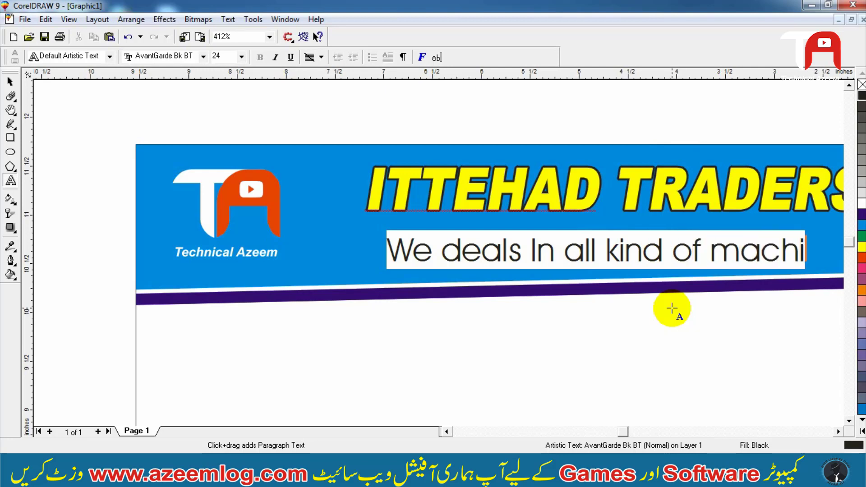
pyautogui.write('nery parts')
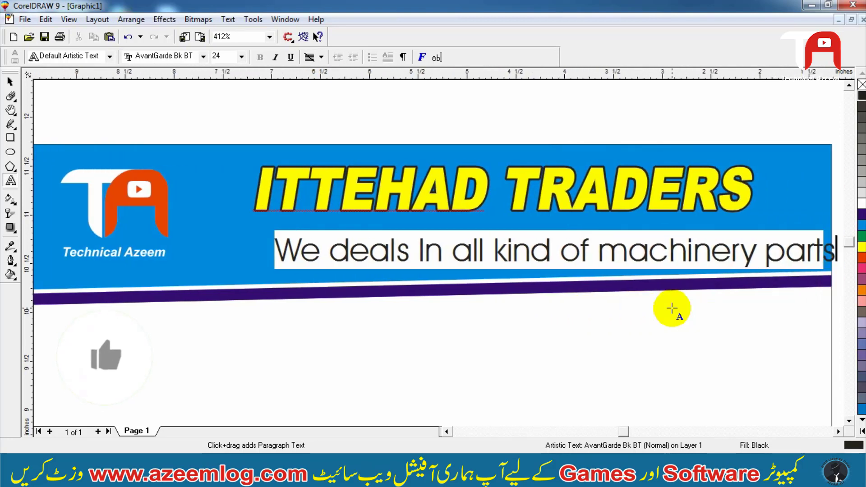
# - Change the tagline's case to lowercase and recapitalize its first letter as 'W'
pyautogui.hotkey('ctrl', 'space')
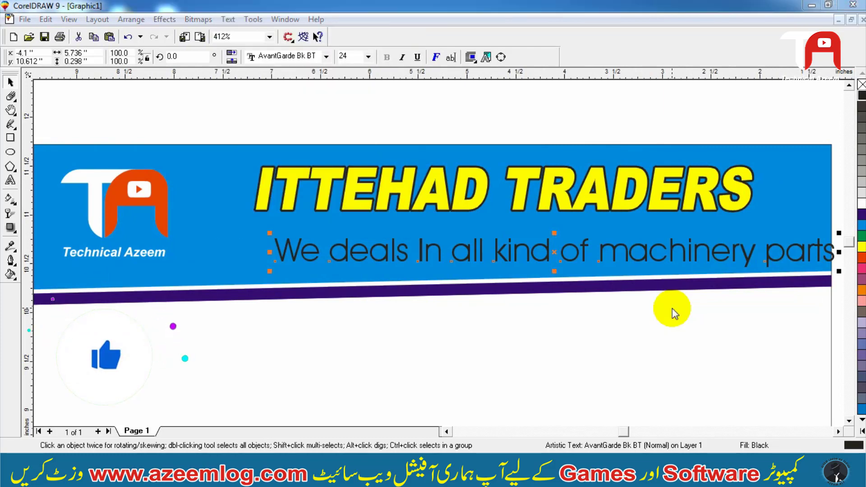
pyautogui.hotkey('shift', 'F3')
pyautogui.press('Return')
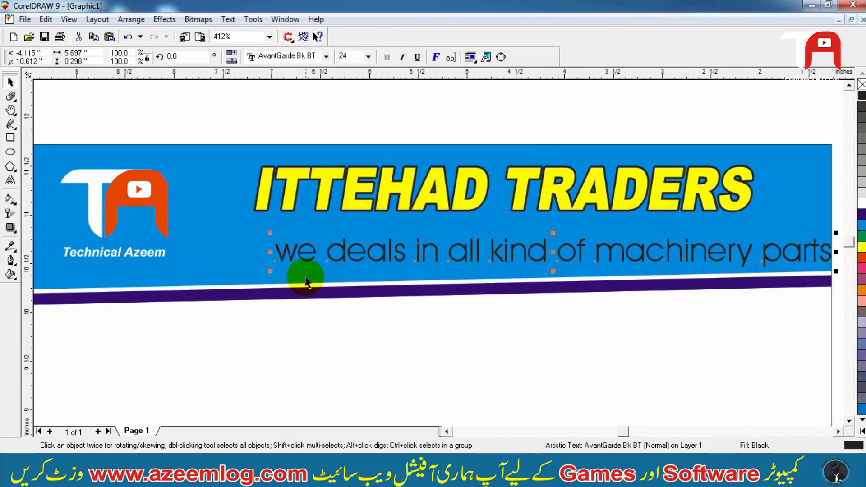
pyautogui.doubleClick(299, 257)
pyautogui.click(298, 256)
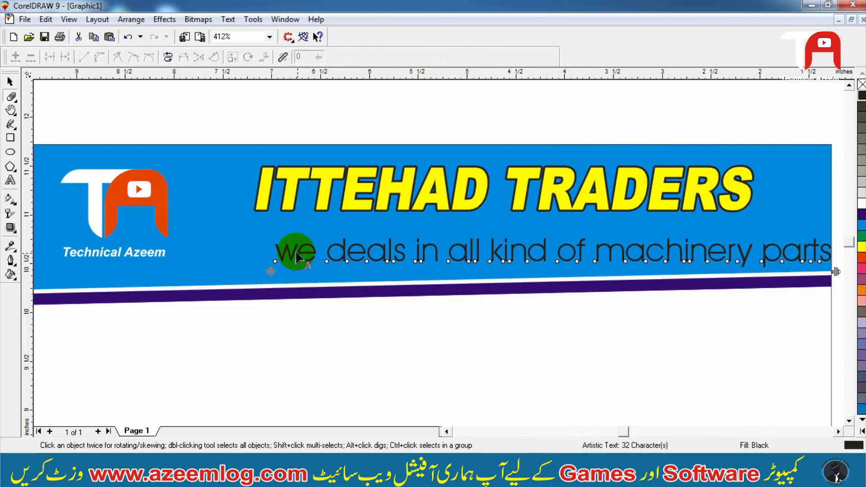
pyautogui.press('F8')
pyautogui.click(296, 252)
pyautogui.press('BackSpace')
pyautogui.write('W')
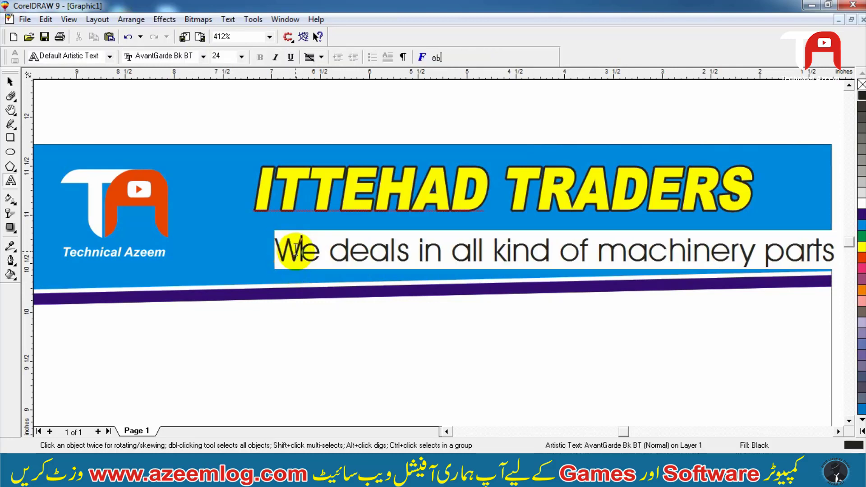
# - Center the tagline horizontally under the title
pyautogui.hotkey('ctrl', 'space')
pyautogui.keyDown('shift'); pyautogui.click(321, 209); pyautogui.keyUp('shift')
pyautogui.press('c')
pyautogui.keyDown('shift'); pyautogui.click(321, 209); pyautogui.keyUp('shift')
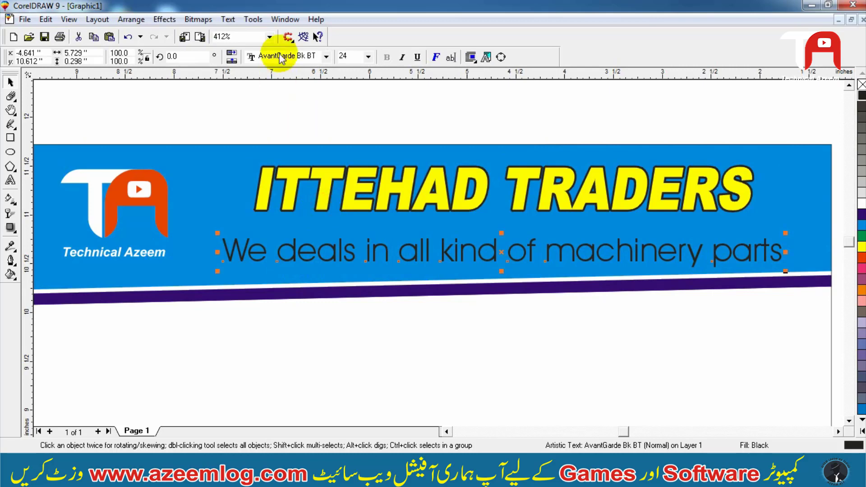
# - Set the tagline's font to Arial and make it bold
pyautogui.click(280, 58)
pyautogui.write('Arial')
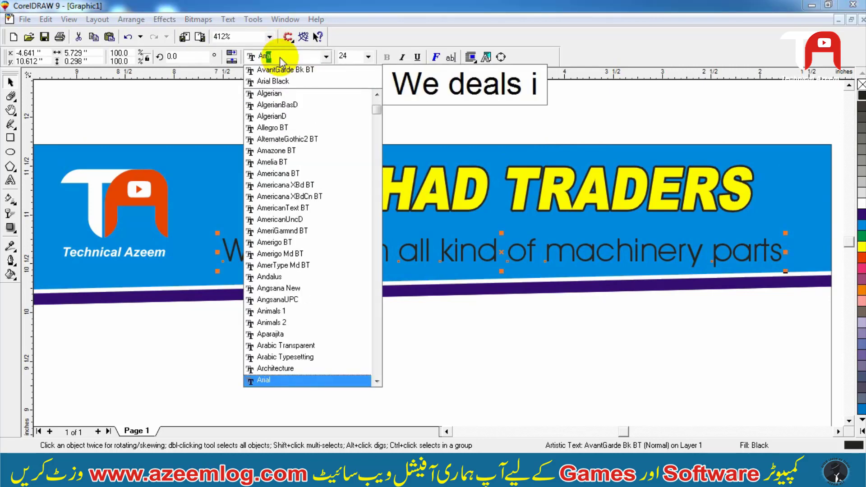
pyautogui.press('Return')
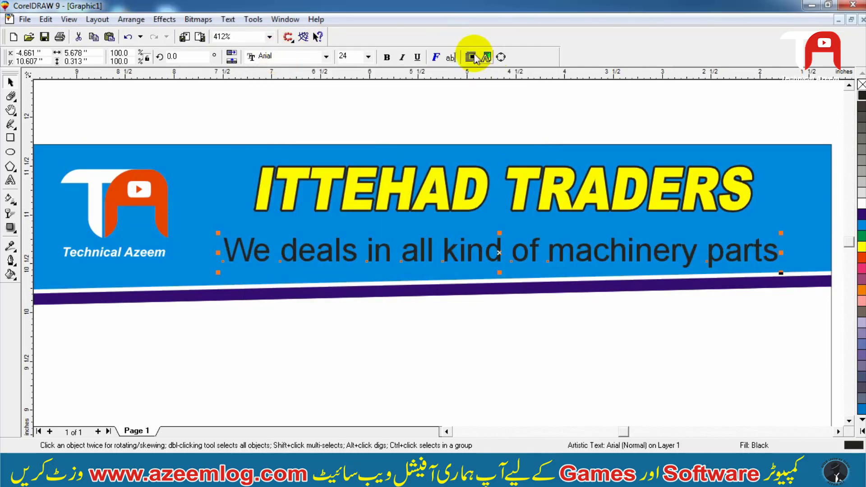
pyautogui.click(387, 59)
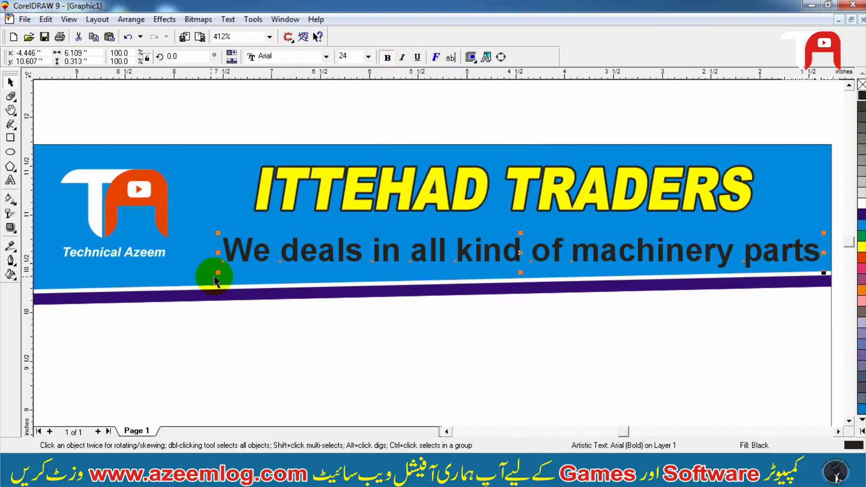
# - Scale the tagline down slightly and fill it white
pyautogui.moveTo(220, 273); pyautogui.dragTo(228, 272)
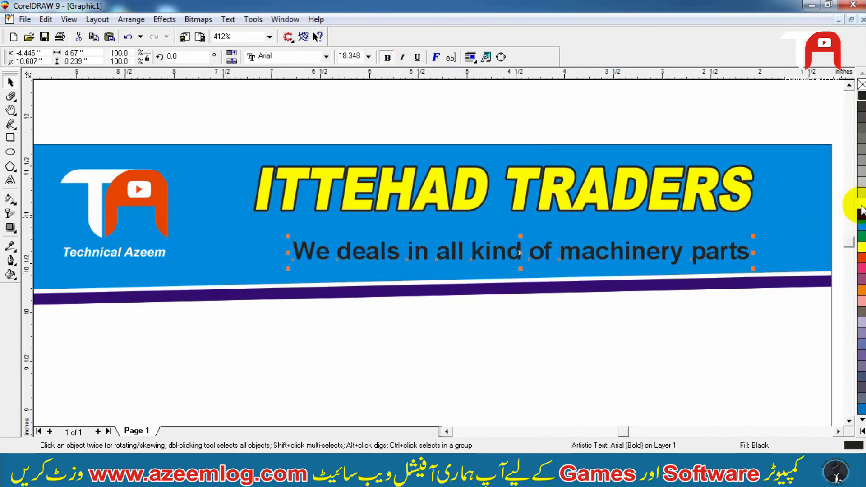
pyautogui.click(856, 207)
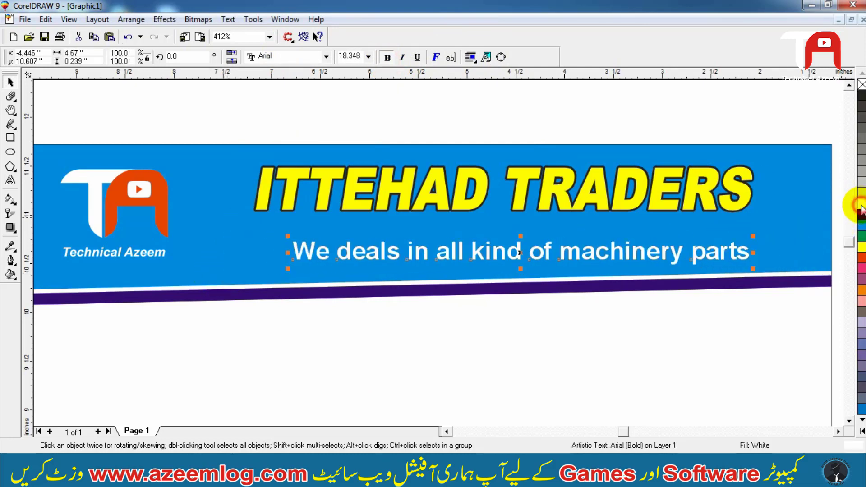
# - Re-center the tagline under the title and nudge it upward
pyautogui.keyDown('shift'); pyautogui.click(718, 192); pyautogui.keyUp('shift')
pyautogui.press('c')
pyautogui.keyDown('shift'); pyautogui.click(719, 192); pyautogui.keyUp('shift')
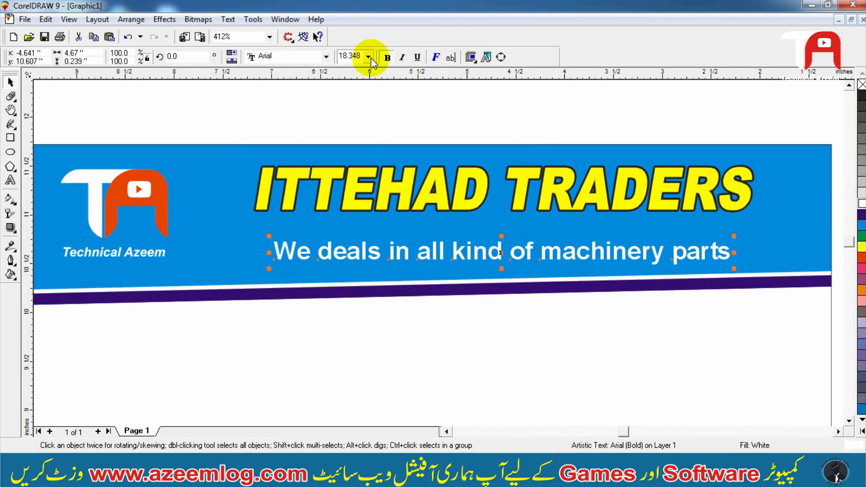
pyautogui.press('Up')
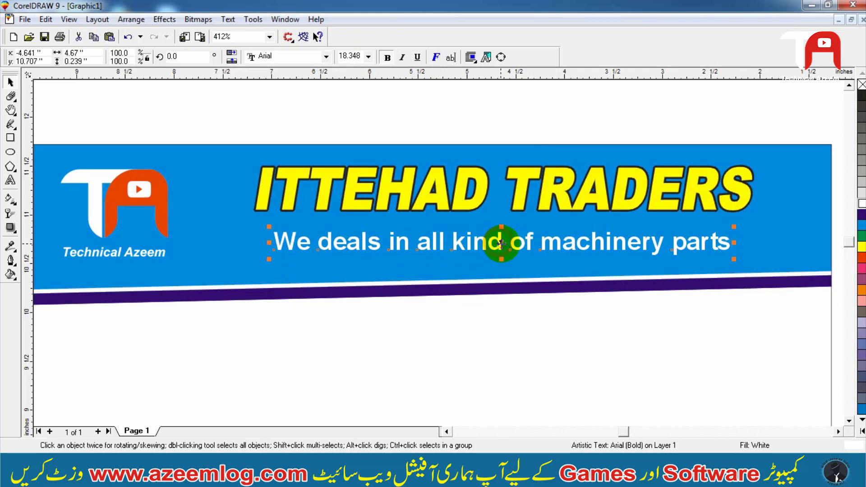
pyautogui.moveTo(501, 243); pyautogui.dragTo(501, 246)
# - Convert the tagline to curves, then undo the conversion
pyautogui.press('F2')
pyautogui.moveTo(284, 295); pyautogui.dragTo(594, 214)
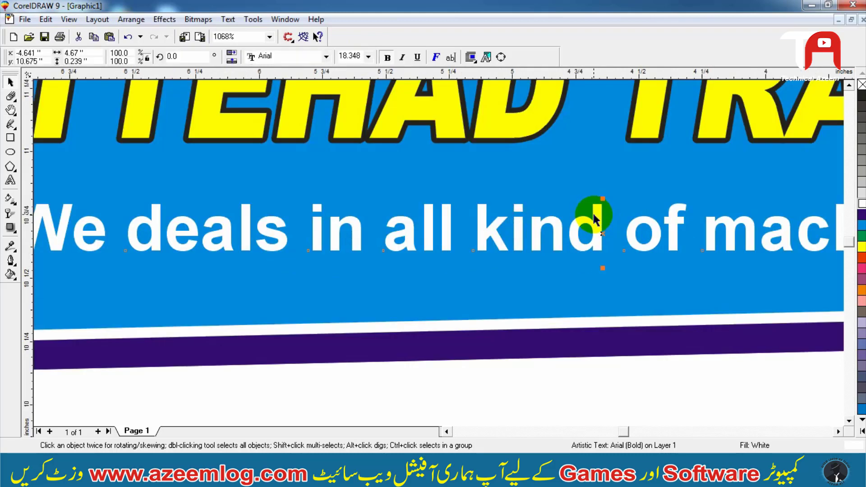
pyautogui.hotkey('ctrl', 'q')
pyautogui.press('F3')
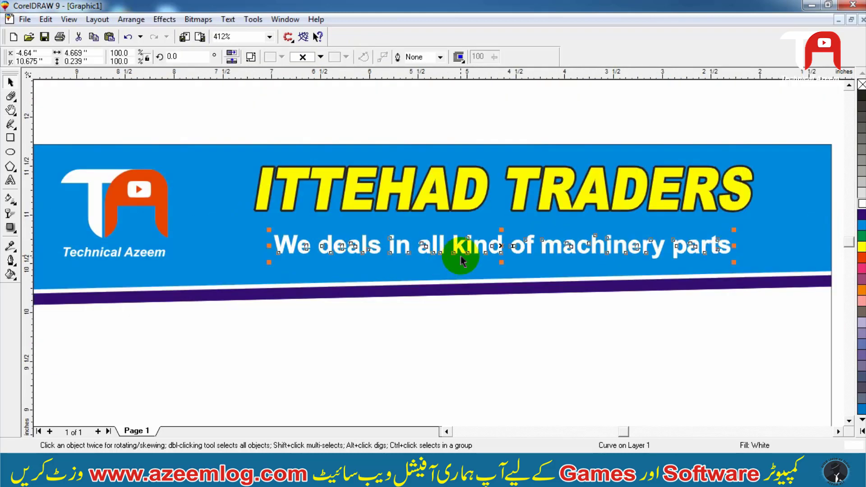
pyautogui.hotkey('ctrl', 'z')
# - Nudge the tagline up a little closer to the title
pyautogui.press('F2')
pyautogui.moveTo(198, 283); pyautogui.dragTo(847, 175)
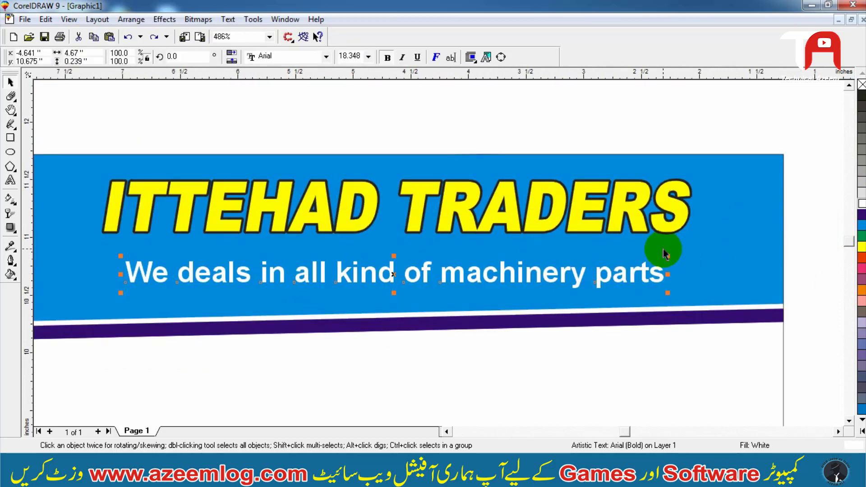
pyautogui.press('Up')
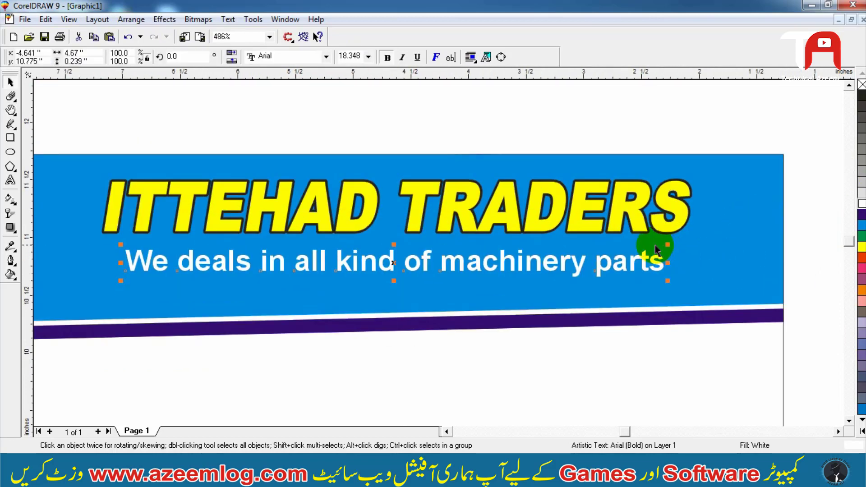
# - Give the tagline a dark outline behind the fill matching the title's outline settings
pyautogui.click(681, 226)
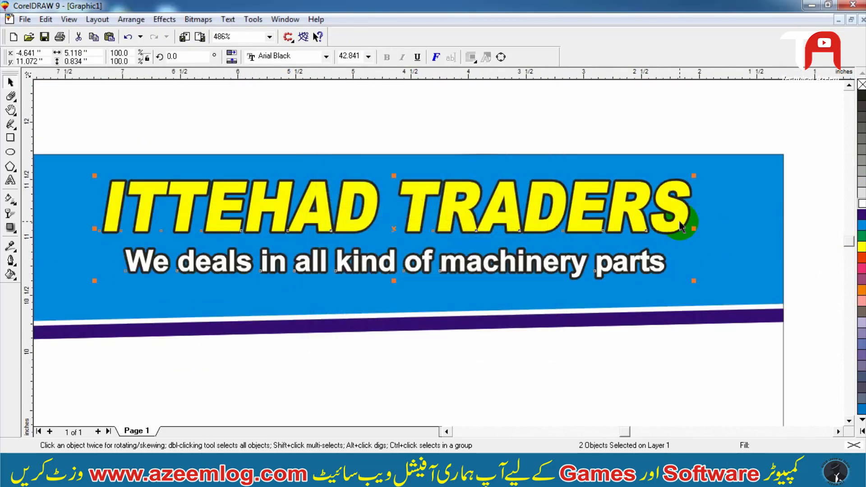
pyautogui.press('F12')
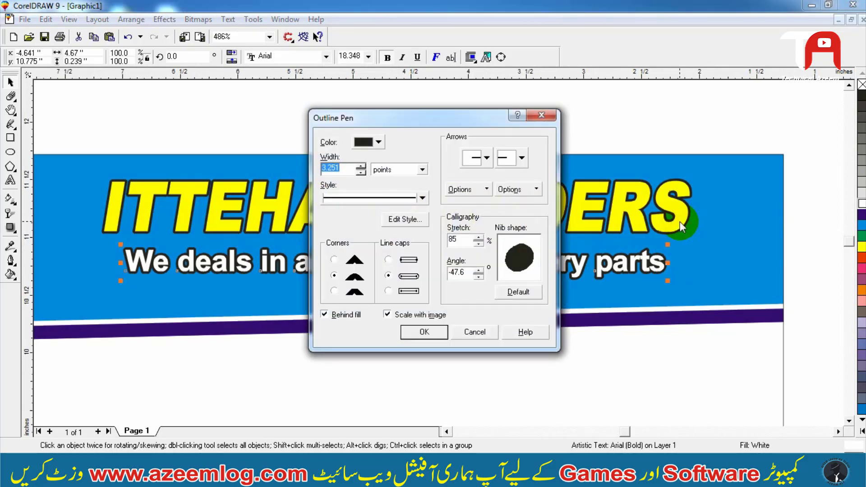
pyautogui.press('Return')
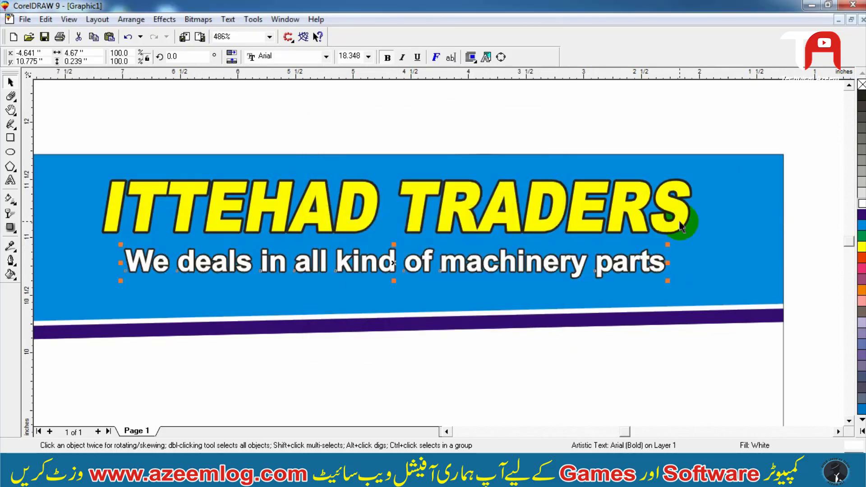
# - Duplicate the tagline just below it and replace its text with 'Ph#:' followed by the business phone number
pyautogui.scroll(-1, 681, 226)
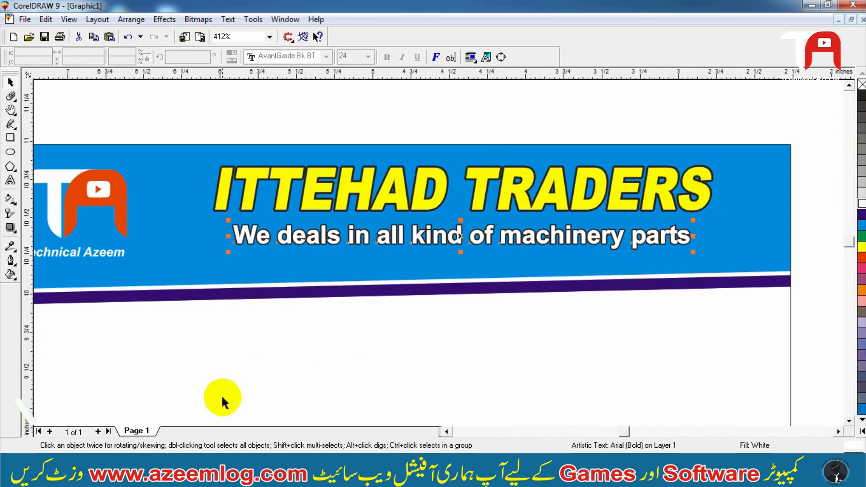
pyautogui.scroll(2, 435, 268)
pyautogui.moveTo(429, 172); pyautogui.dragTo(426, 216)
pyautogui.press('F8')
pyautogui.press('BackSpace')
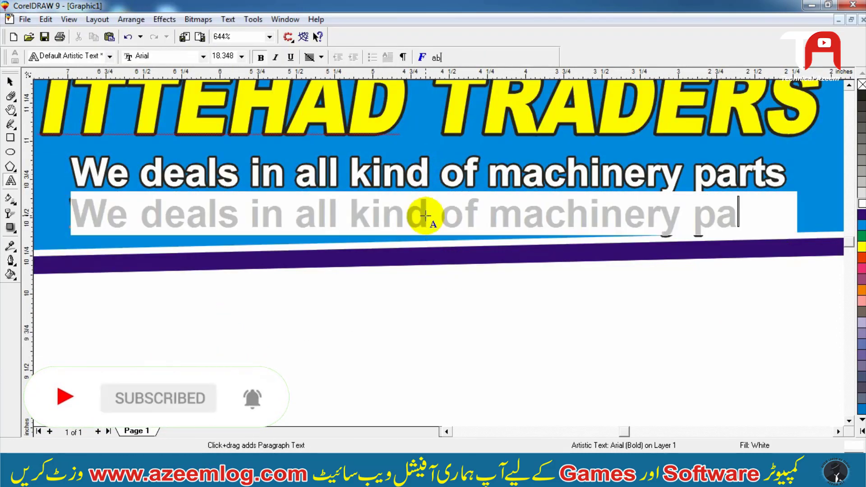
pyautogui.press('BackSpace')
pyautogui.press('BackSpace')
pyautogui.press('BackSpace')
pyautogui.press('BackSpace')
pyautogui.press('BackSpace')
pyautogui.press('BackSpace')
pyautogui.press('BackSpace')
pyautogui.press('BackSpace')
pyautogui.press('BackSpace')
pyautogui.press('BackSpace')
pyautogui.press('BackSpace')
pyautogui.press('BackSpace')
pyautogui.press('BackSpace')
pyautogui.press('BackSpace')
pyautogui.press('BackSpace')
pyautogui.press('BackSpace')
pyautogui.press('BackSpace')
pyautogui.press('BackSpace')
pyautogui.press('BackSpace')
pyautogui.press('BackSpace')
pyautogui.write('P')
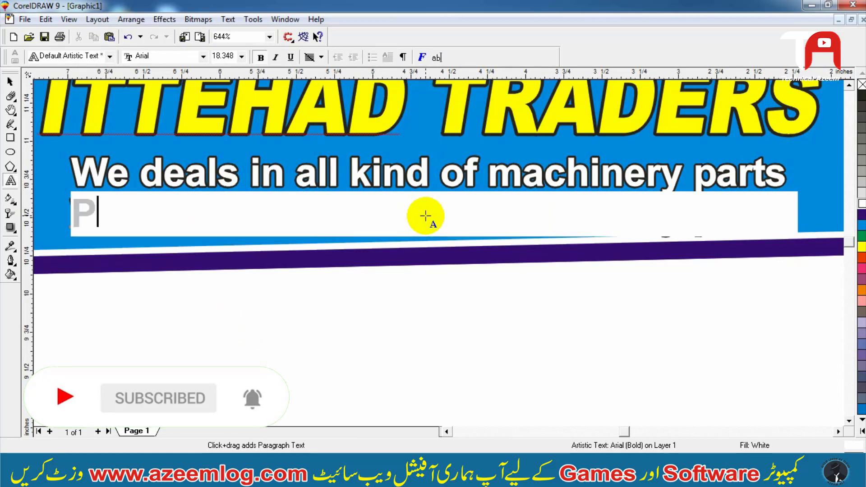
pyautogui.write('h#:')
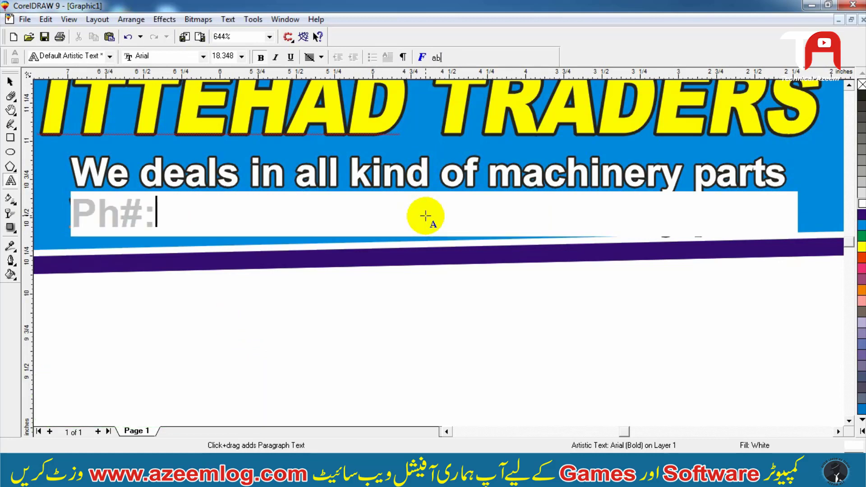
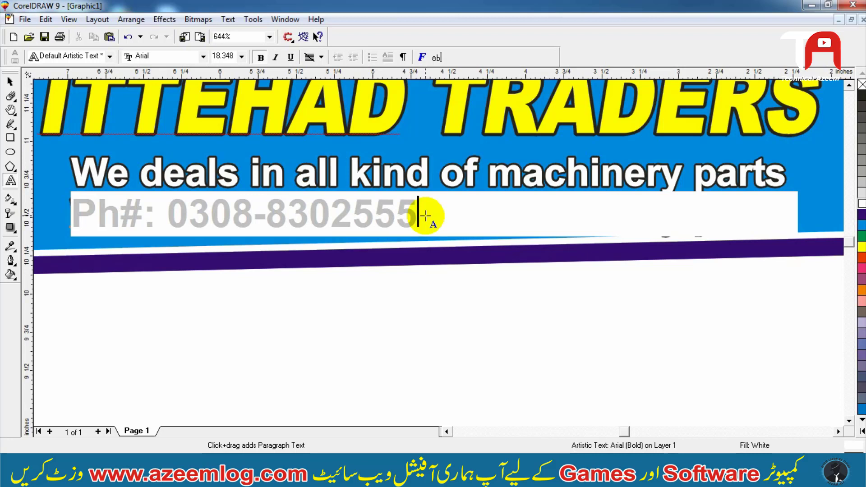
# - Scale the phone number line down to about 16 pt
pyautogui.hotkey('ctrl', 'space')
pyautogui.moveTo(420, 193); pyautogui.dragTo(371, 202)
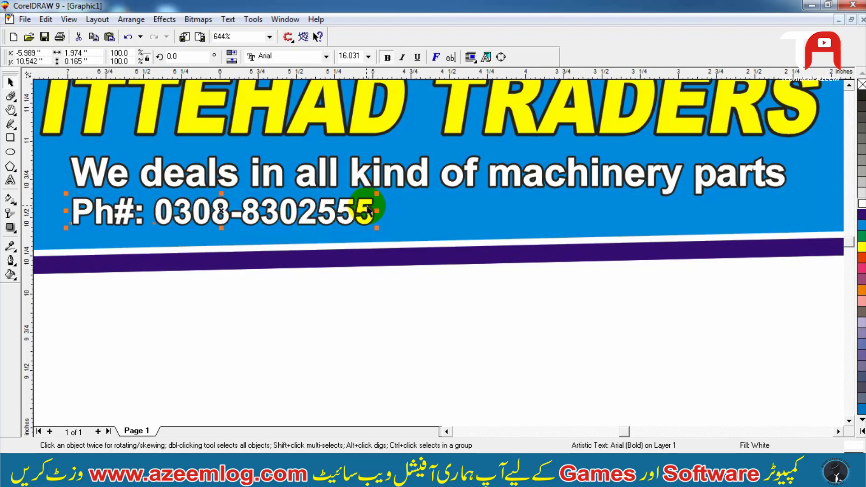
pyautogui.scroll(-1, 612, 192)
pyautogui.scroll(2, 319, 248)
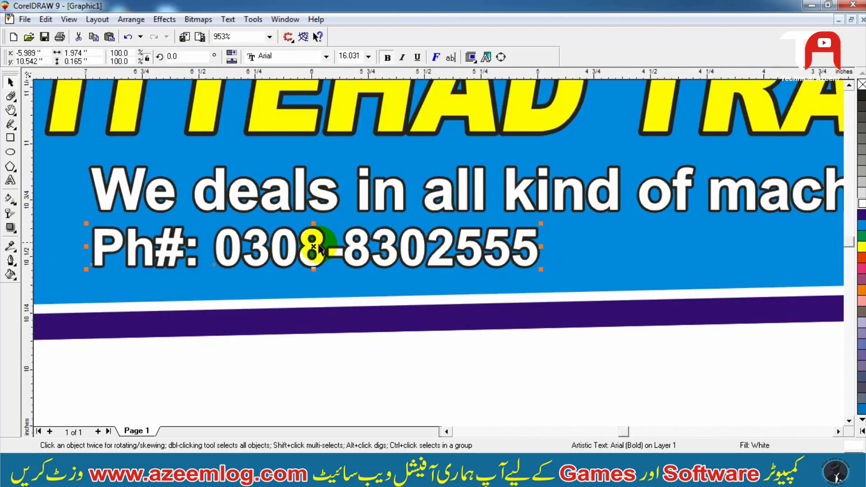
# - Nudge the phone number line down slightly, trying yellow and red fills before returning it to white
pyautogui.moveTo(314, 247); pyautogui.dragTo(314, 253)
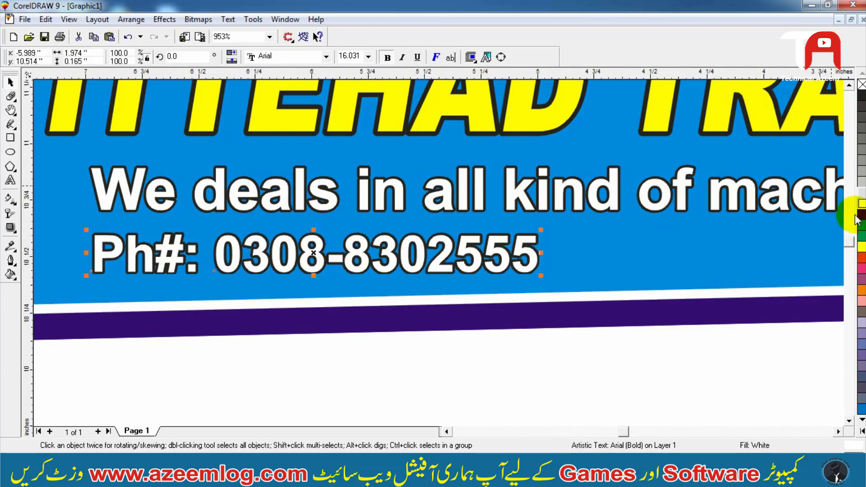
pyautogui.click(862, 248)
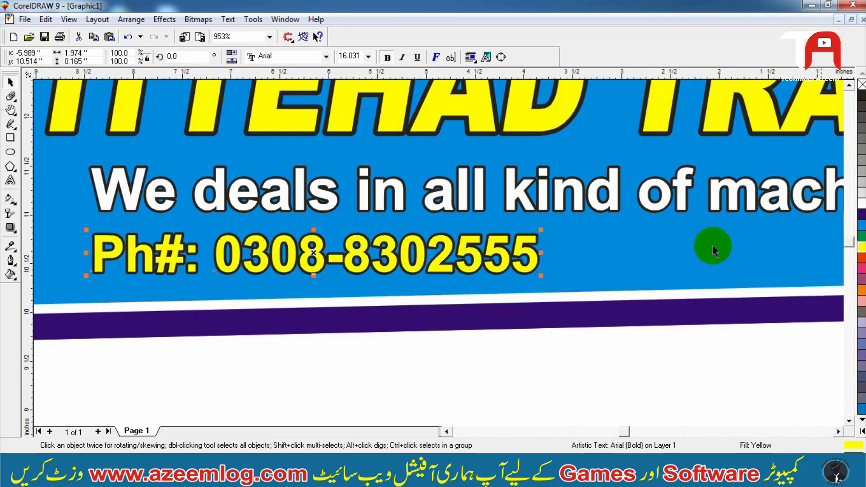
pyautogui.scroll(-2, 713, 246)
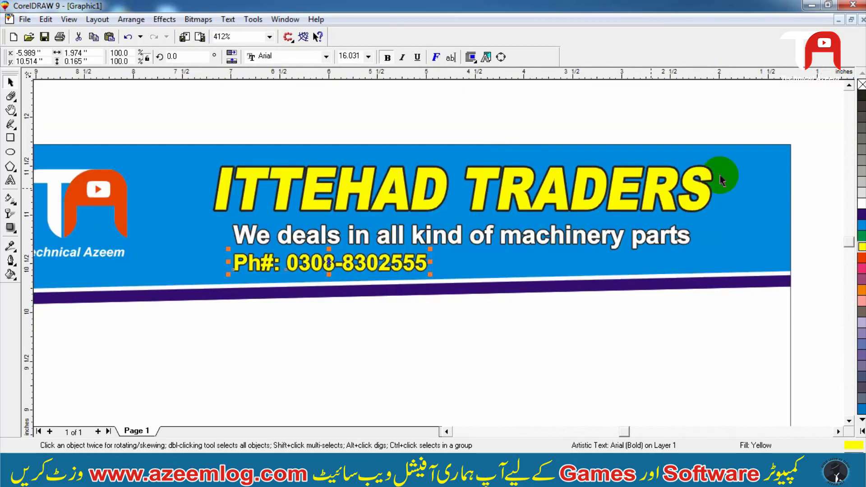
pyautogui.click(862, 257)
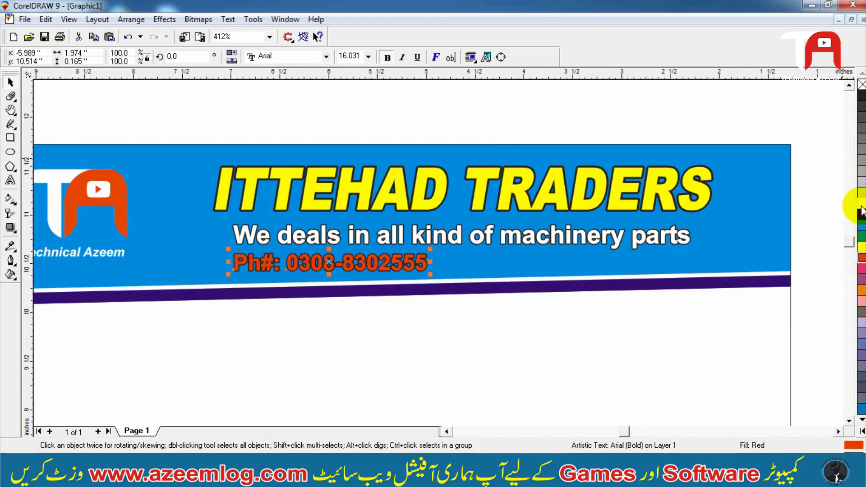
pyautogui.click(652, 82)
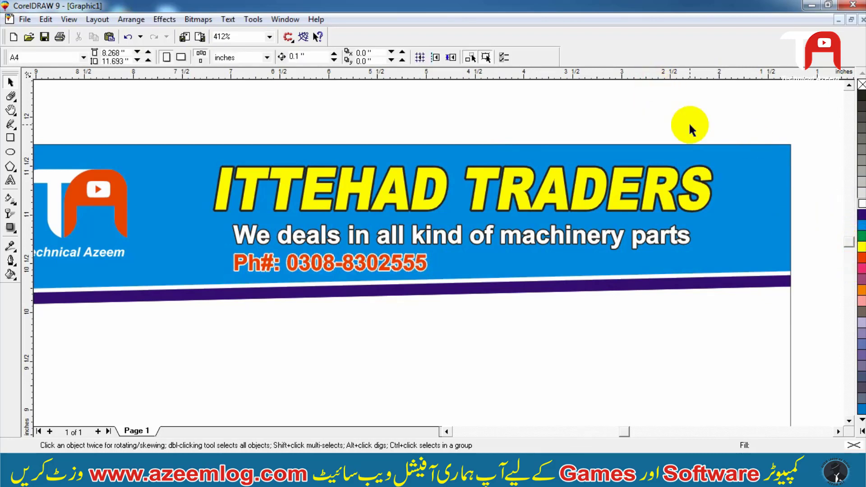
pyautogui.click(391, 264)
pyautogui.click(807, 137)
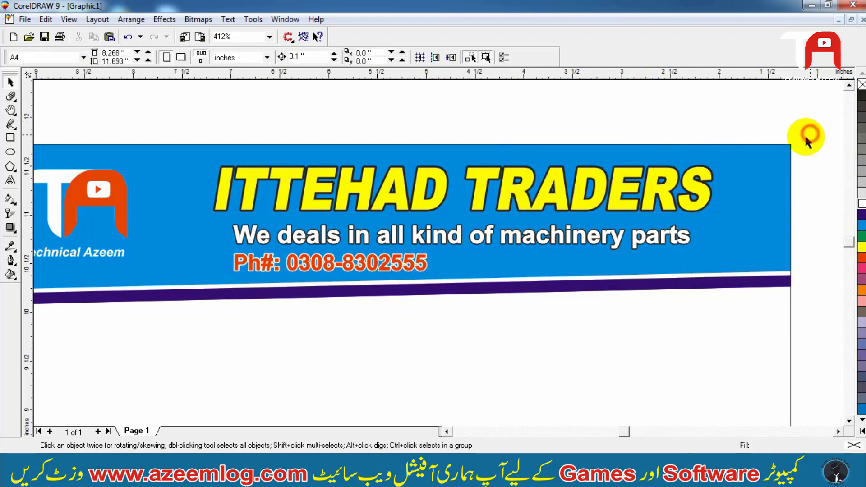
pyautogui.click(392, 264)
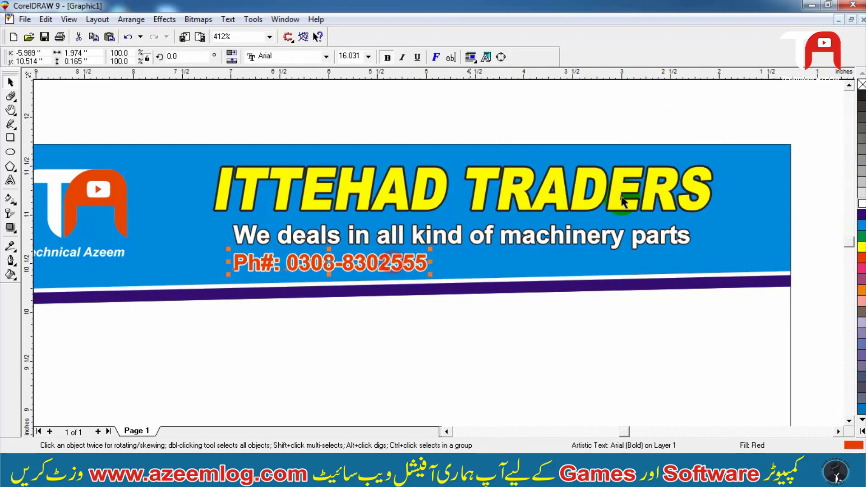
pyautogui.click(861, 205)
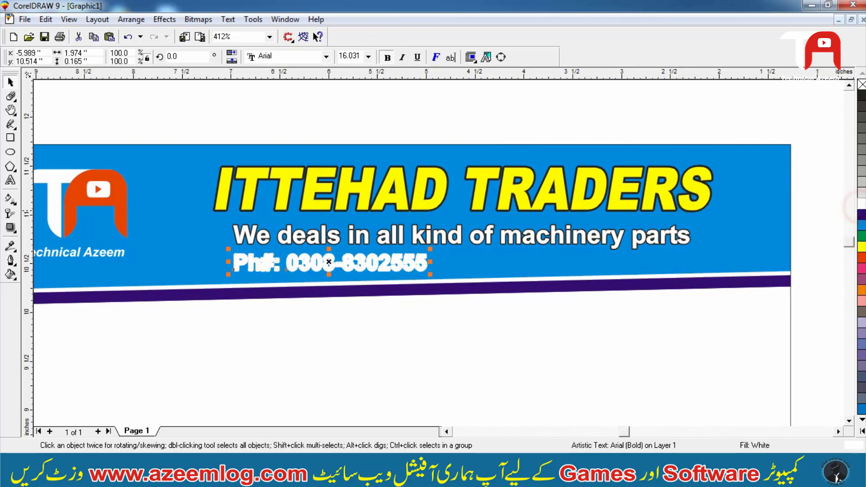
pyautogui.click(843, 88)
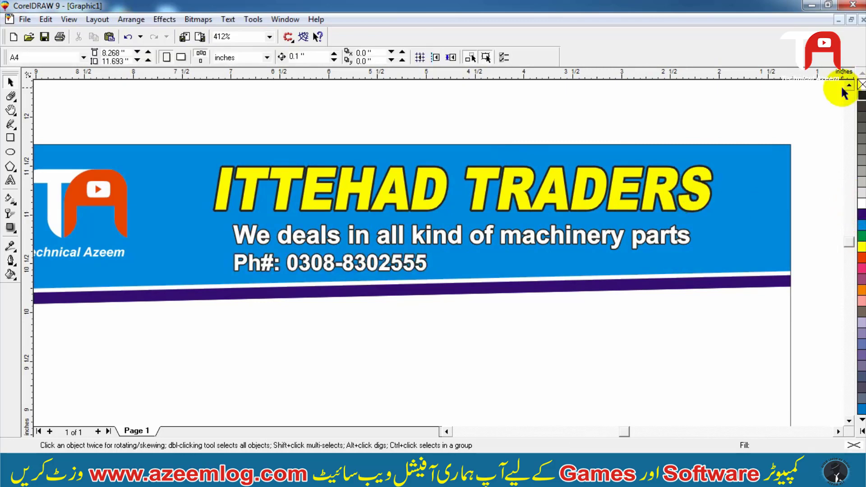
# - Place a copy of the header logo on the pasteboard beside the page
pyautogui.press('F3')
pyautogui.press('F3')
pyautogui.press('F2')
pyautogui.moveTo(588, 133); pyautogui.dragTo(163, 293)
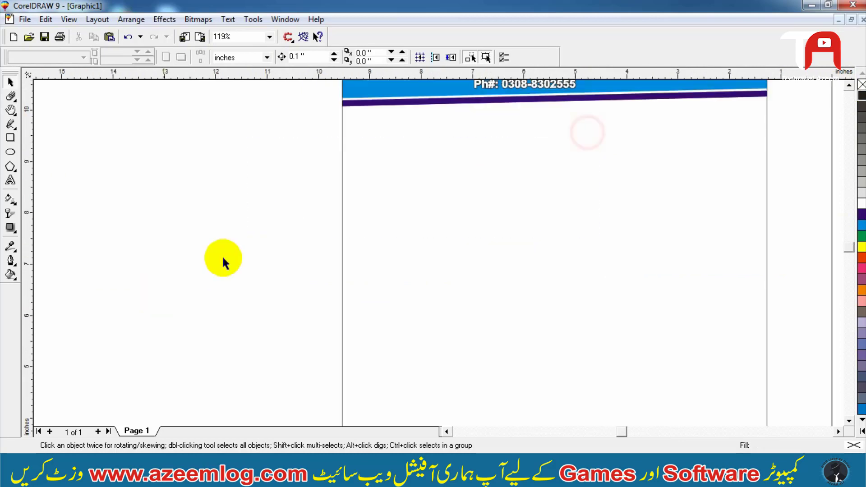
pyautogui.press('F3')
pyautogui.click(359, 118)
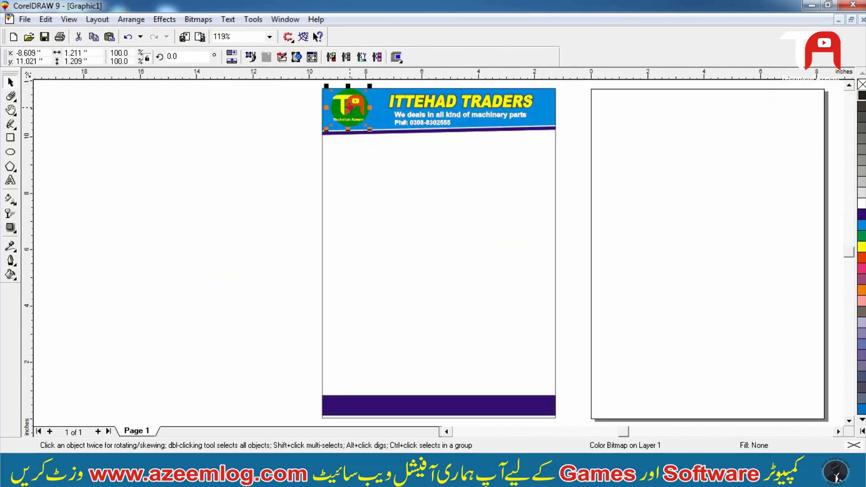
pyautogui.moveTo(351, 107); pyautogui.dragTo(165, 251)
pyautogui.press('F2')
pyautogui.moveTo(240, 186); pyautogui.dragTo(93, 306)
pyautogui.click(135, 128)
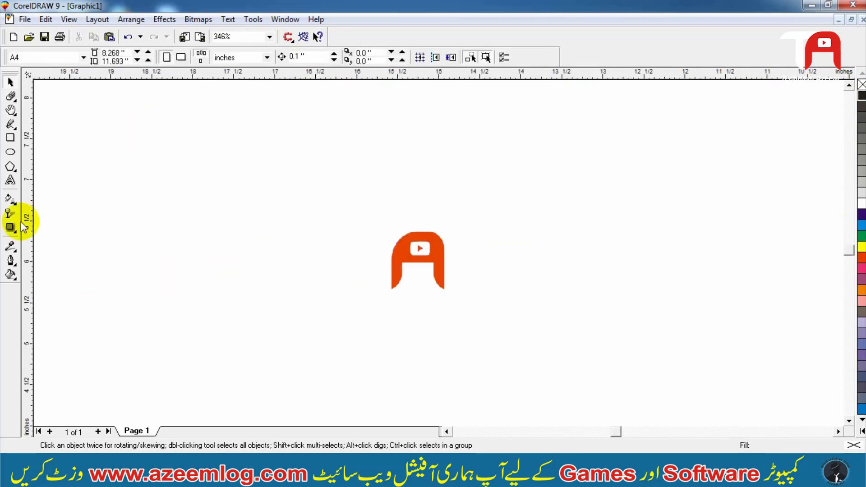
# - Add a drop shadow to the logo copy with Outside feathering direction, Inverse Squared edges and feathering 3
pyautogui.click(10, 227)
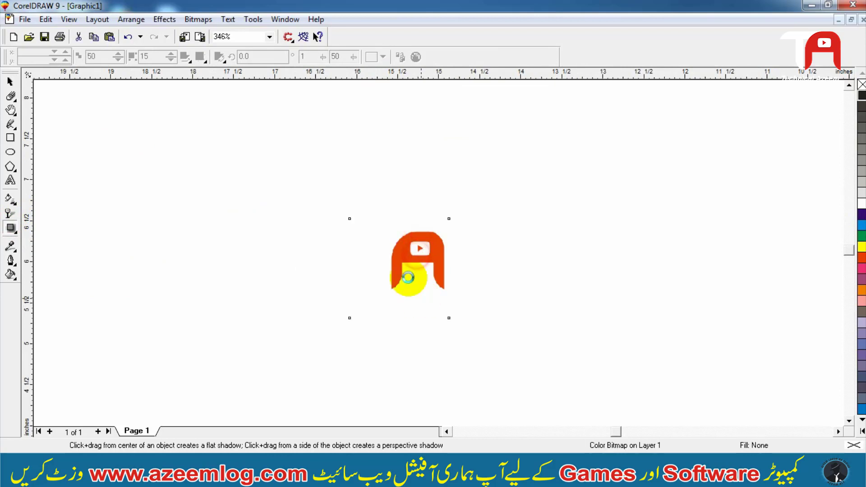
pyautogui.moveTo(407, 277); pyautogui.dragTo(420, 298)
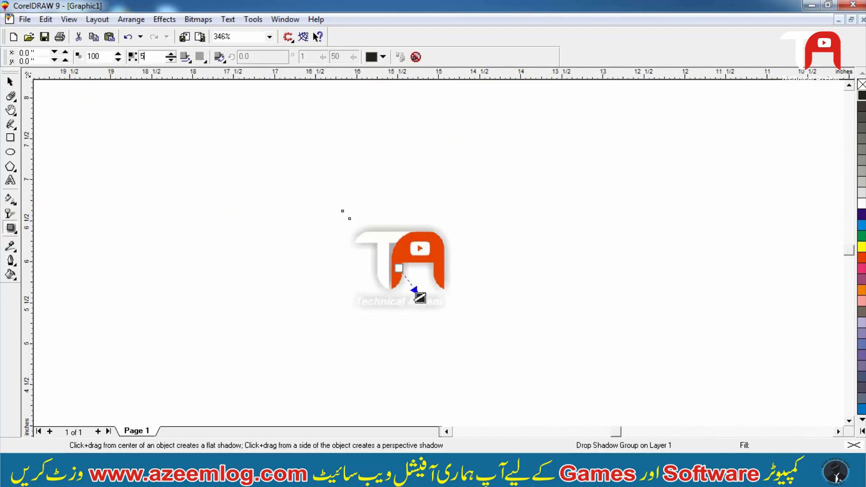
pyautogui.click(200, 57)
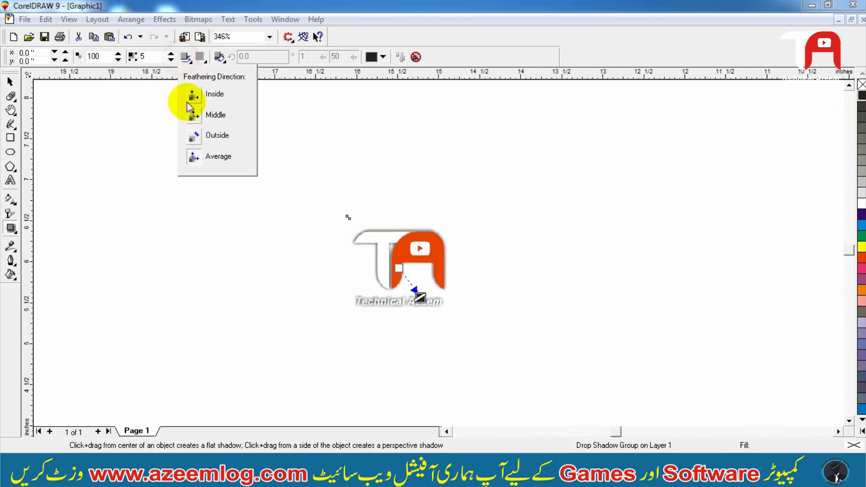
pyautogui.click(193, 135)
pyautogui.click(202, 57)
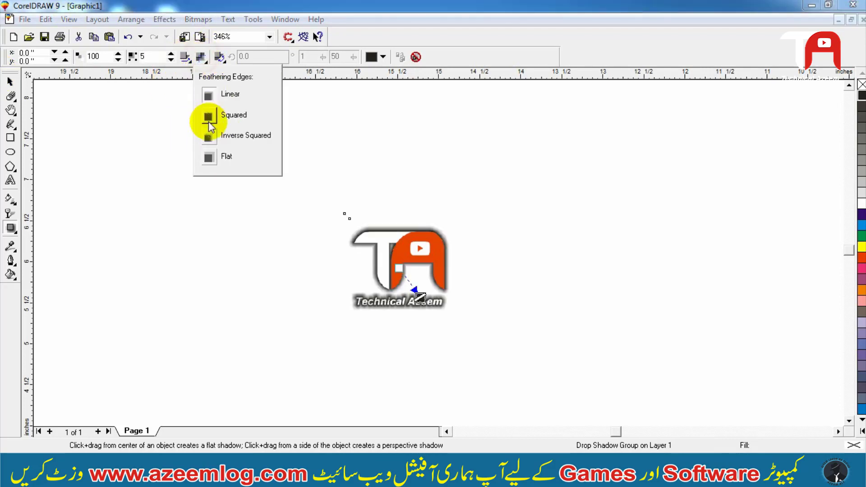
pyautogui.click(207, 137)
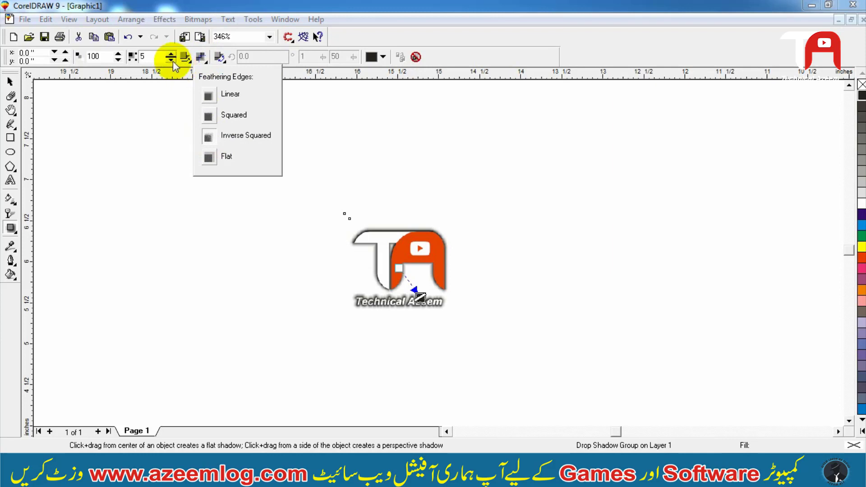
pyautogui.click(171, 60)
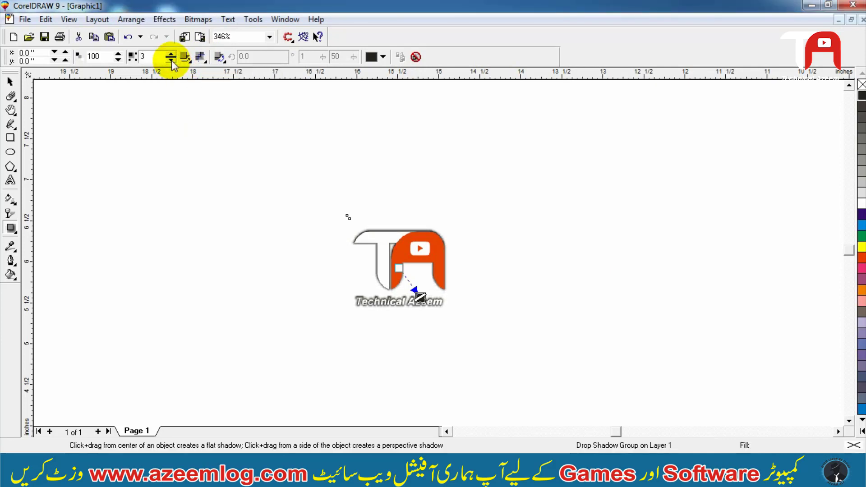
pyautogui.press('space')
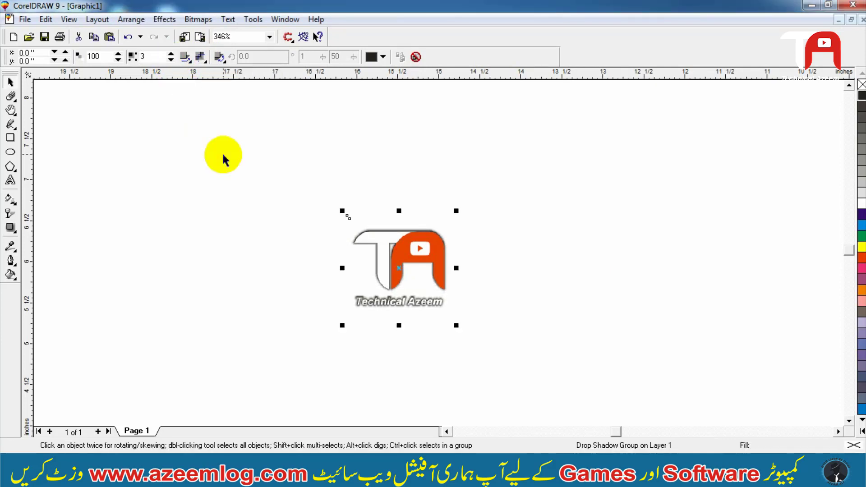
# - Center the logo copy on the page horizontally and vertically
pyautogui.press('F4')
pyautogui.keyDown('shift'); pyautogui.click(461, 260); pyautogui.keyUp('shift')
pyautogui.press('c')
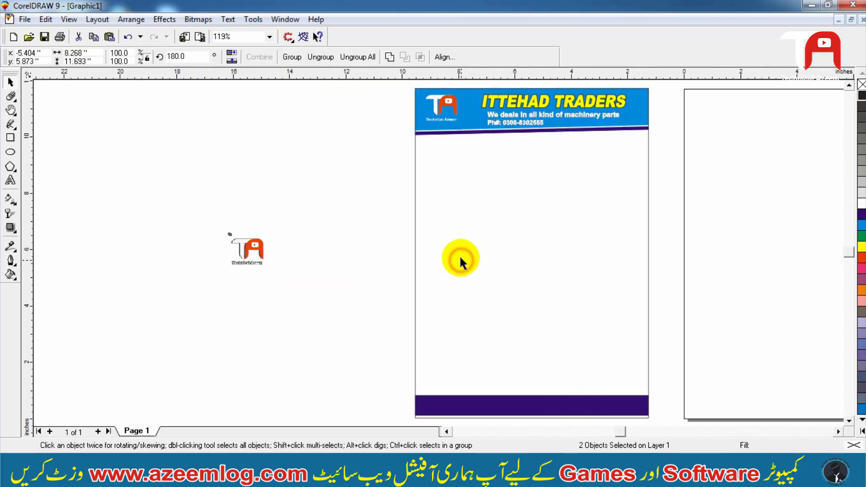
pyautogui.press('e')
pyautogui.keyDown('shift'); pyautogui.click(456, 250); pyautogui.keyUp('shift')
# - Enlarge the centered logo to about 4 inches square
pyautogui.press('F2')
pyautogui.moveTo(327, 366); pyautogui.dragTo(697, 184)
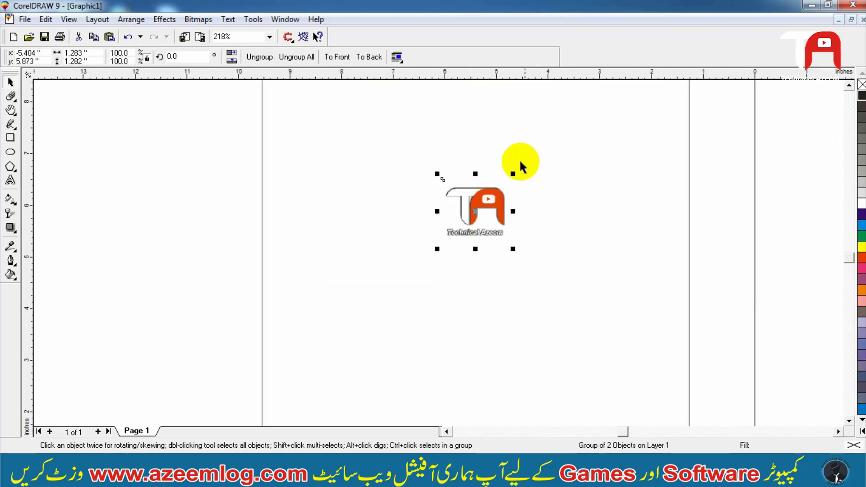
pyautogui.keyDown('shift'); pyautogui.moveTo(513, 174); pyautogui.dragTo(585, 102); pyautogui.keyUp('shift')
pyautogui.press('F3')
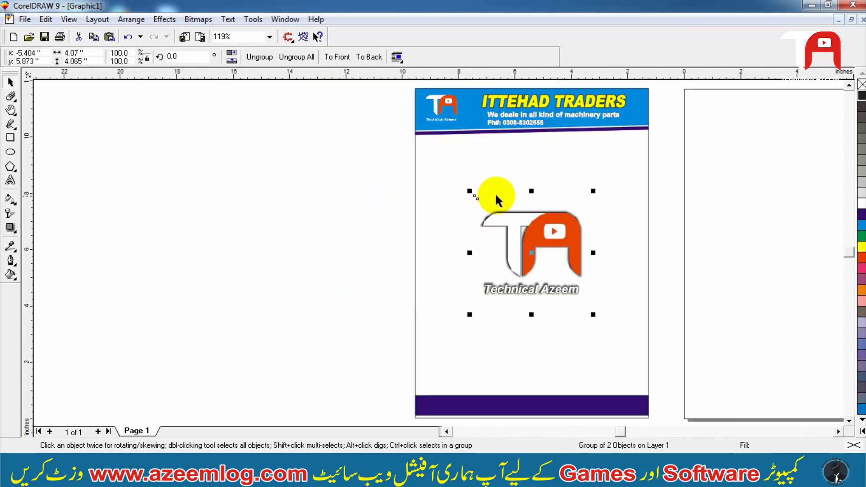
pyautogui.keyDown('shift'); pyautogui.moveTo(593, 191); pyautogui.dragTo(588, 196); pyautogui.keyUp('shift')
# - Remove the drop shadow from the enlarged logo
pyautogui.click(261, 57)
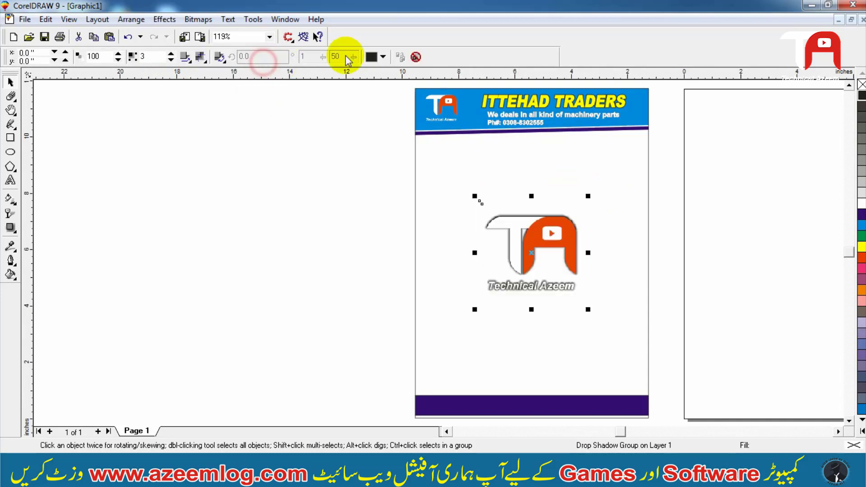
pyautogui.click(415, 57)
# - Fill the page background rectangle with 10% black
pyautogui.click(222, 199)
pyautogui.click(349, 150)
pyautogui.moveTo(665, 402); pyautogui.dragTo(671, 408)
pyautogui.click(494, 274)
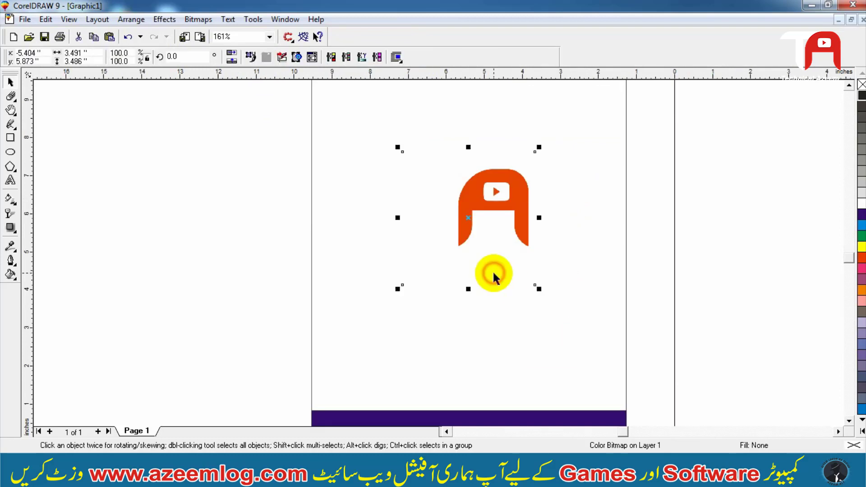
pyautogui.click(574, 325)
pyautogui.click(862, 193)
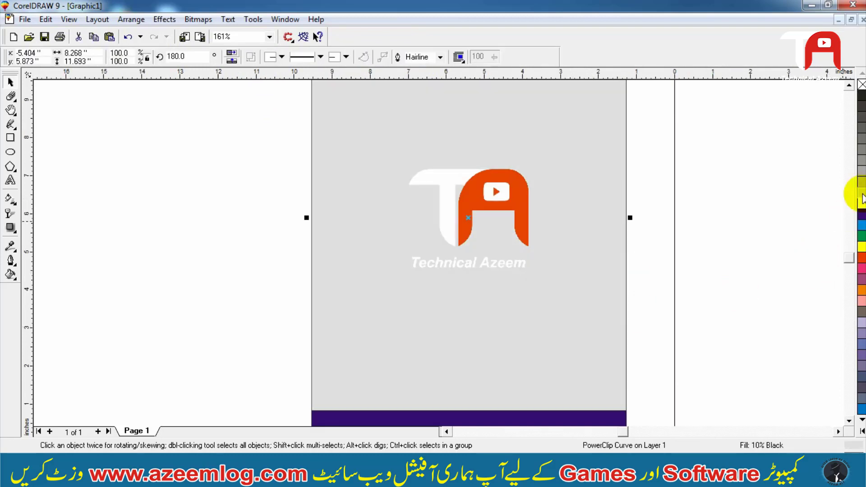
# - Set the page background's uniform fill to CMYK C0 M0 Y0 K5
pyautogui.click(664, 282)
pyautogui.press('F3')
pyautogui.click(457, 297)
pyautogui.moveTo(425, 336); pyautogui.dragTo(643, 167)
pyautogui.click(578, 178)
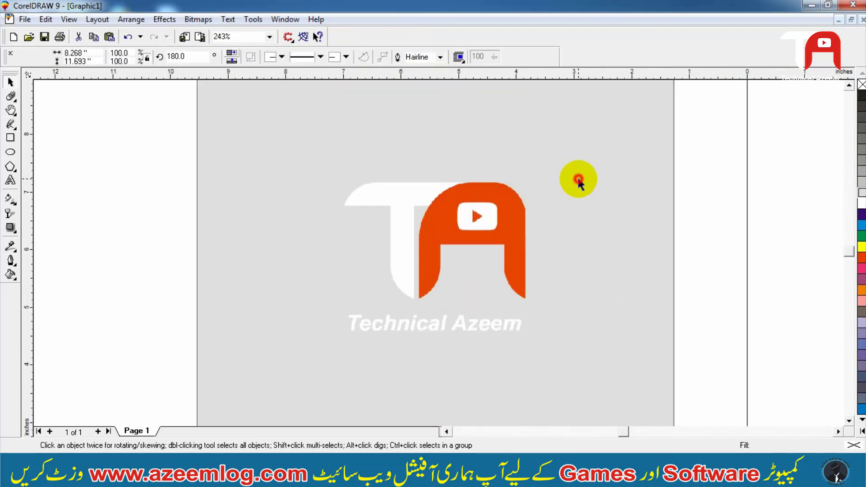
pyautogui.hotkey('shift', 'F11')
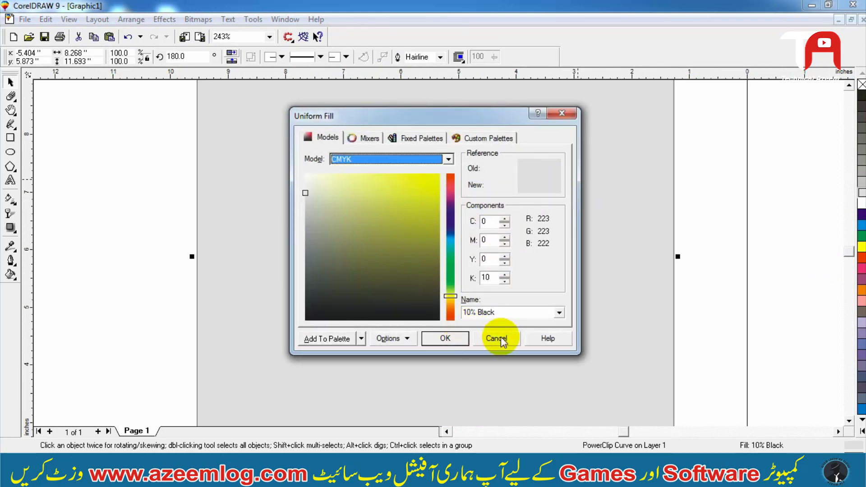
pyautogui.click(502, 342)
pyautogui.hotkey('shift', 'F11')
pyautogui.click(493, 277)
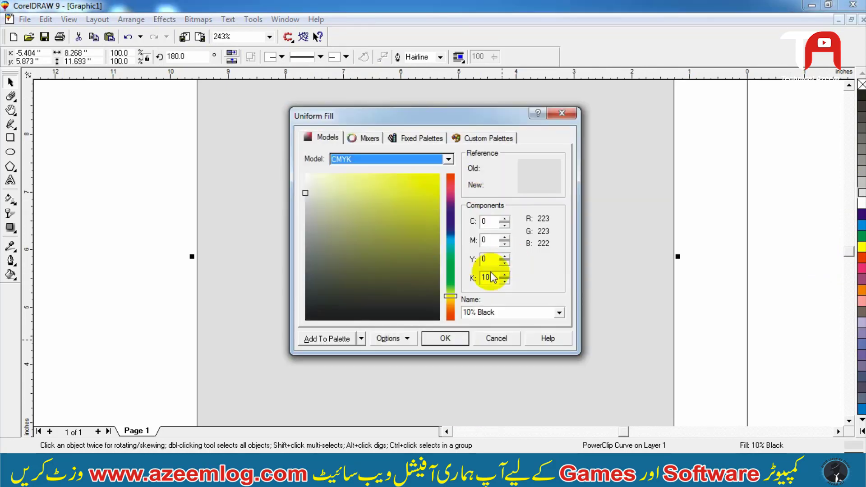
pyautogui.click(491, 277)
pyautogui.write('2')
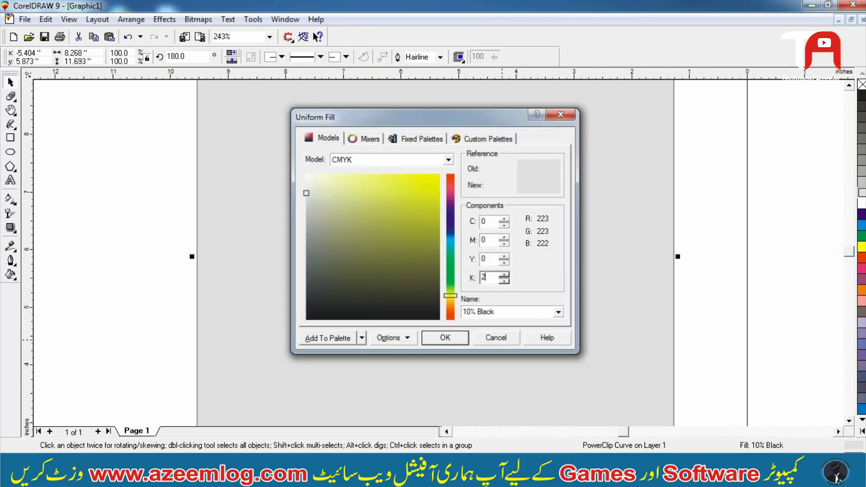
pyautogui.press('Return')
pyautogui.hotkey('shift', 'F11')
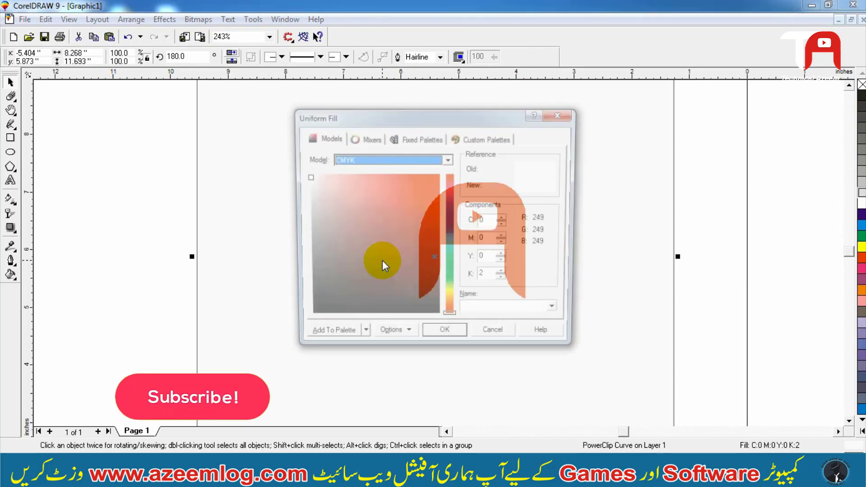
pyautogui.click(491, 278)
pyautogui.write('5')
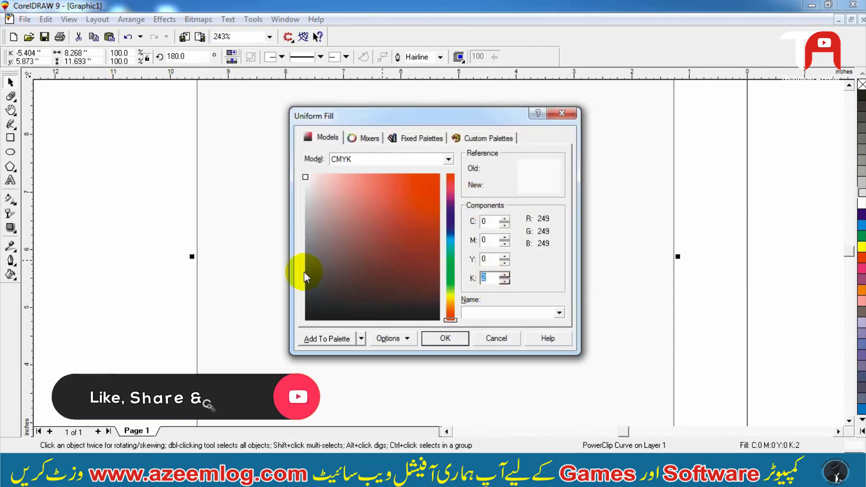
pyautogui.press('Return')
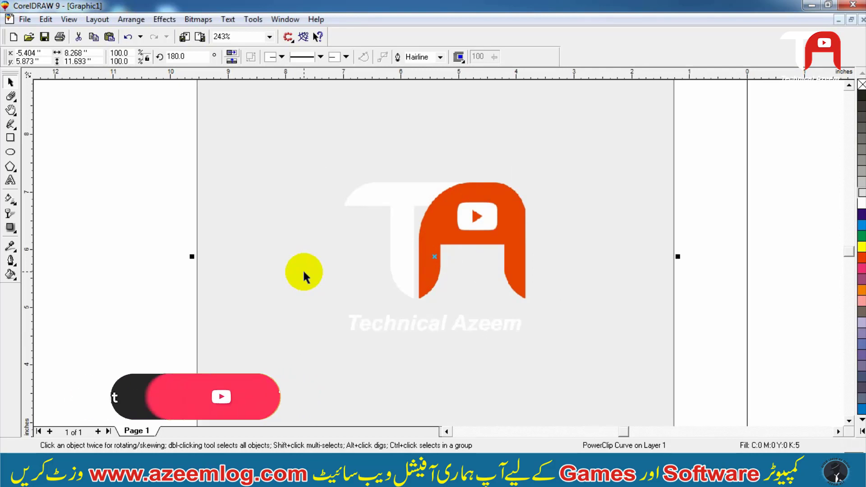
# - Apply a uniform transparency of 80 to the centered watermark logo
pyautogui.press('F3')
pyautogui.click(524, 221)
pyautogui.keyDown('shift'); pyautogui.click(586, 205); pyautogui.keyUp('shift')
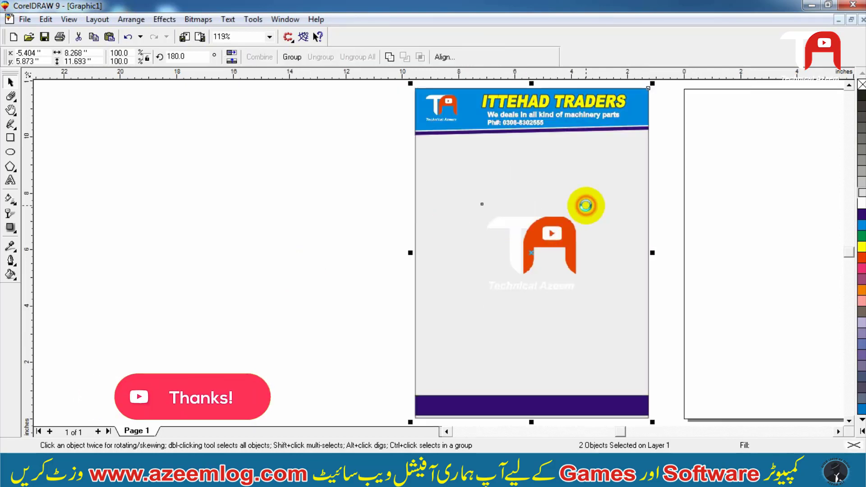
pyautogui.keyDown('shift'); pyautogui.click(585, 205); pyautogui.keyUp('shift')
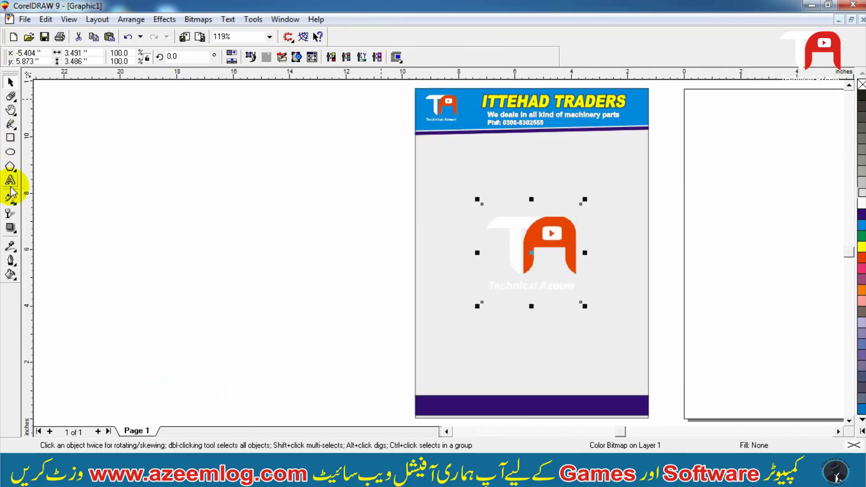
pyautogui.click(10, 213)
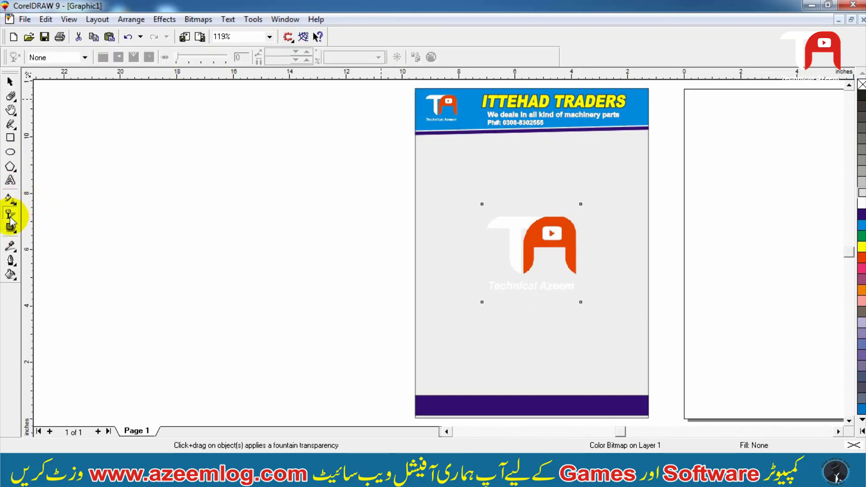
pyautogui.click(57, 57)
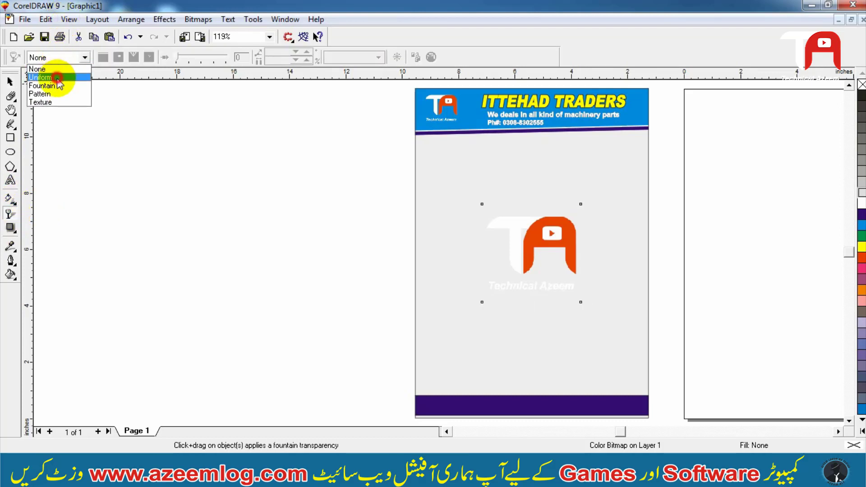
pyautogui.click(58, 77)
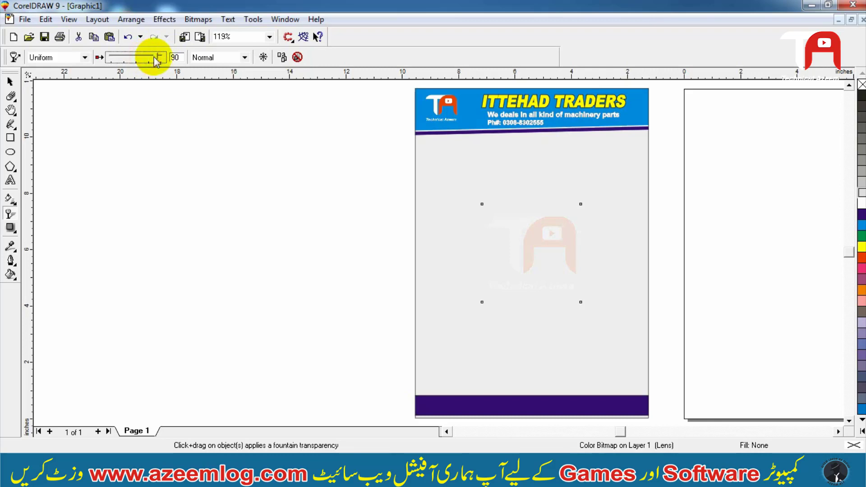
pyautogui.moveTo(158, 58); pyautogui.dragTo(154, 58)
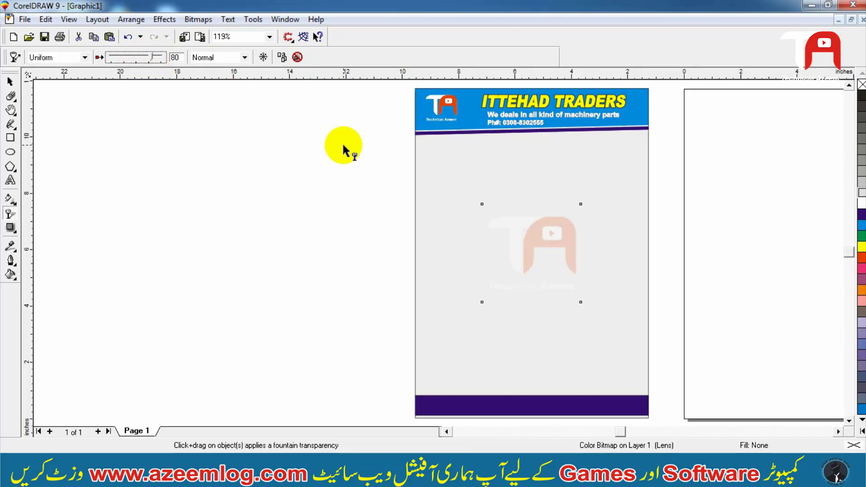
# - Duplicate the tagline text and align the copy to the bottom center of the page
pyautogui.click(554, 181)
pyautogui.press('space')
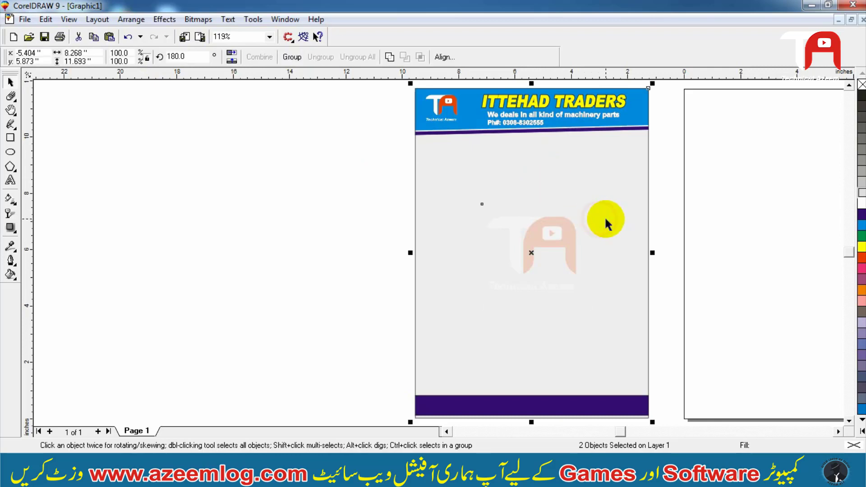
pyautogui.click(697, 135)
pyautogui.click(602, 119)
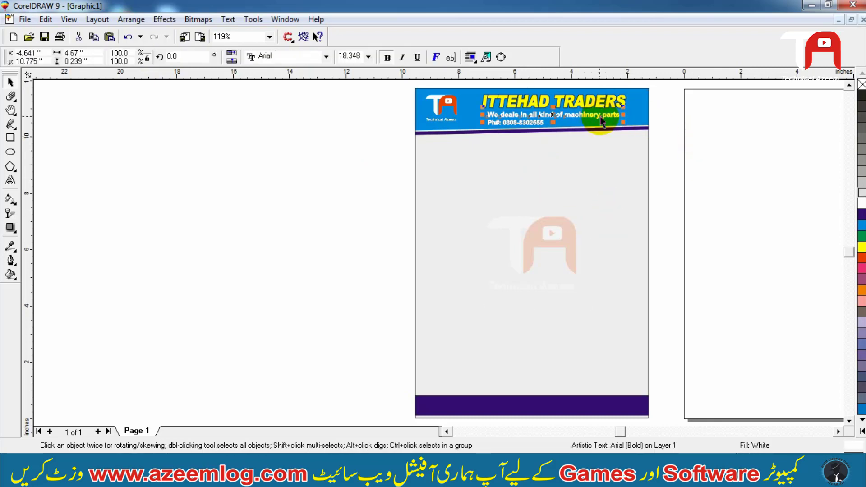
pyautogui.press('KP_Add')
pyautogui.keyDown('shift'); pyautogui.click(526, 318); pyautogui.keyUp('shift')
pyautogui.press('c')
pyautogui.press('e')
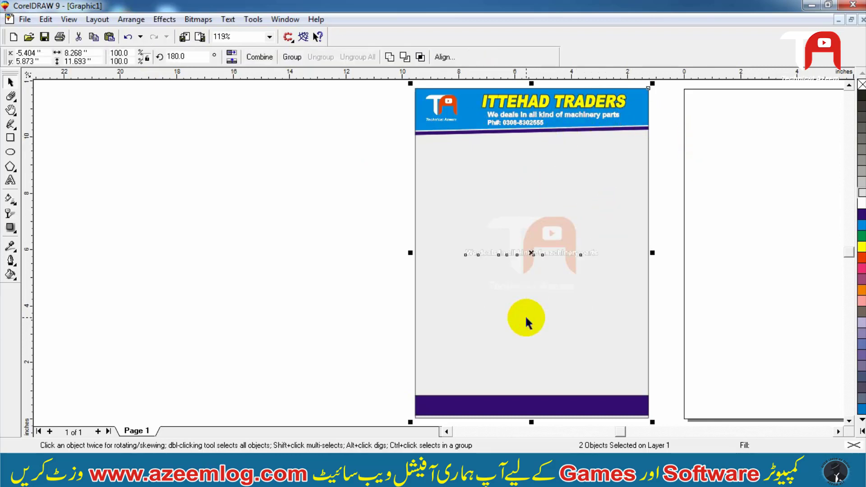
pyautogui.press('b')
pyautogui.keyDown('shift'); pyautogui.click(526, 318); pyautogui.keyUp('shift')
# - Nudge the duplicated tagline up slightly inside the purple footer bar
pyautogui.press('F2')
pyautogui.moveTo(740, 307); pyautogui.dragTo(359, 444)
pyautogui.press('F2')
pyautogui.moveTo(155, 418); pyautogui.dragTo(609, 336)
pyautogui.press('F3')
pyautogui.press('F2')
pyautogui.moveTo(635, 226); pyautogui.dragTo(141, 337)
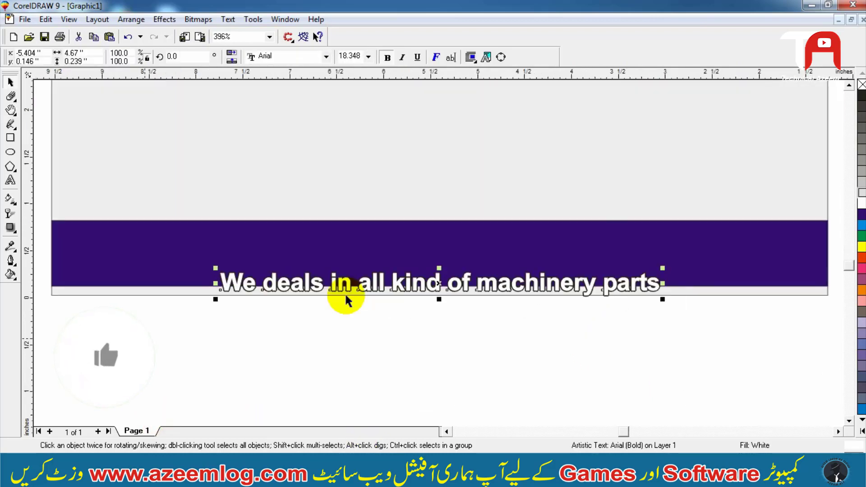
pyautogui.press('Up')
pyautogui.press('Up')
pyautogui.press('Up')
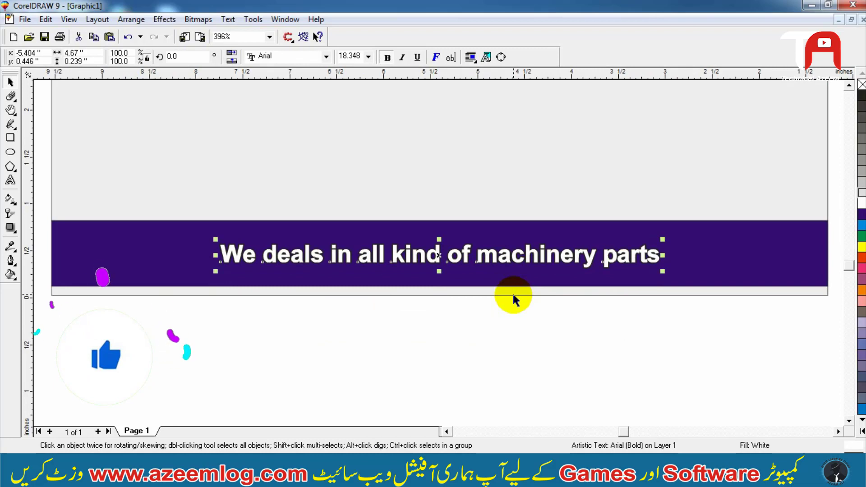
# - Replace the footer text with "Faisalabad Road Faisalabad Pakistan"
pyautogui.press('F8')
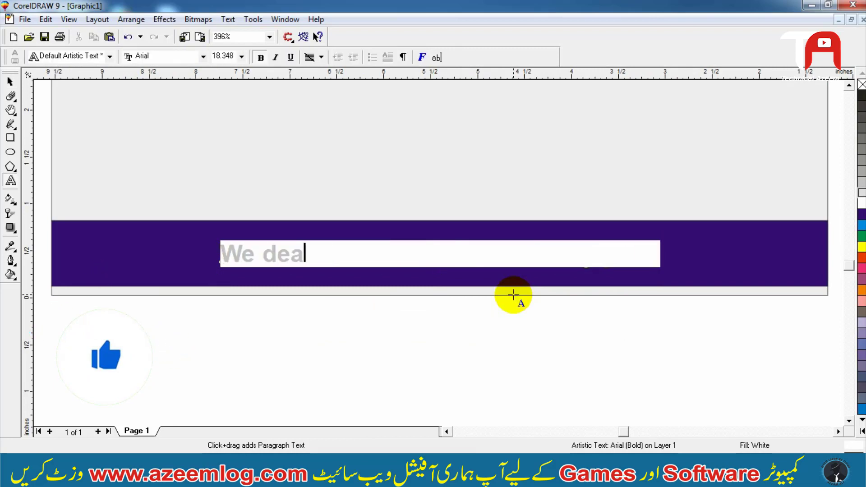
pyautogui.press('Delete')
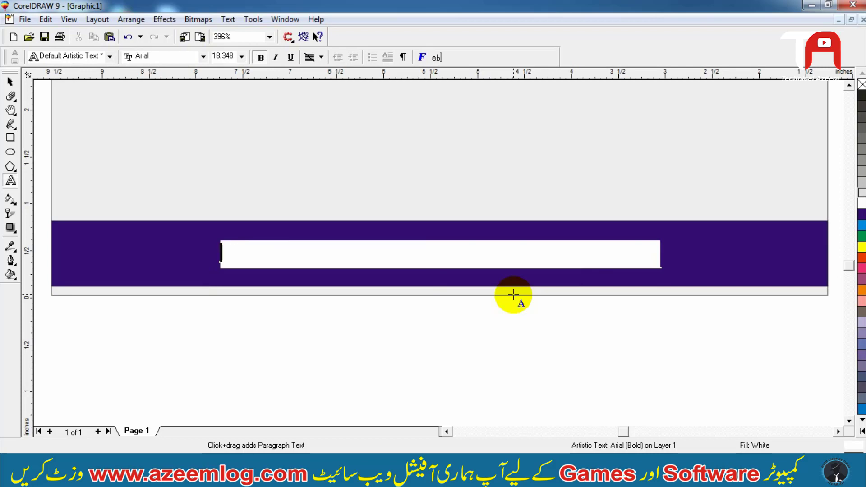
pyautogui.hotkey('ctrl', 'z')
pyautogui.hotkey('ctrl', 'space')
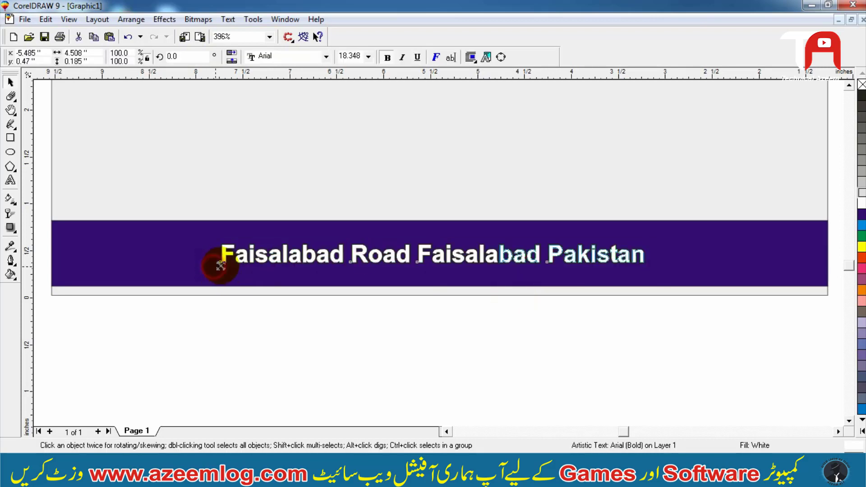
# - Resize the footer address line to about 16.6 pt
pyautogui.moveTo(214, 267); pyautogui.dragTo(250, 266)
pyautogui.moveTo(424, 256); pyautogui.dragTo(633, 242)
pyautogui.click(617, 247)
pyautogui.click(619, 242)
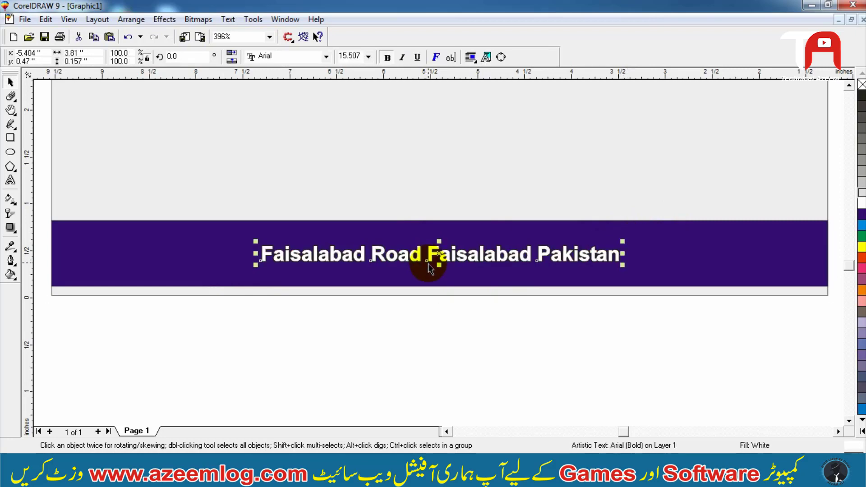
pyautogui.hotkey('ctrl', 'r')
pyautogui.hotkey('ctrl', 'r')
pyautogui.hotkey('ctrl', 'r')
pyautogui.hotkey('ctrl', 'r')
pyautogui.hotkey('ctrl', 'r')
pyautogui.hotkey('ctrl', 'r')
pyautogui.hotkey('ctrl', 'r')
pyautogui.hotkey('ctrl', 'r')
pyautogui.hotkey('ctrl', 'r')
pyautogui.hotkey('ctrl', 'r')
pyautogui.hotkey('ctrl', 'r')
pyautogui.hotkey('ctrl', 'r')
pyautogui.hotkey('ctrl', 'r')
pyautogui.hotkey('ctrl', 'r')
pyautogui.hotkey('ctrl', 'r')
pyautogui.hotkey('ctrl', 'r')
pyautogui.hotkey('ctrl', 'r')
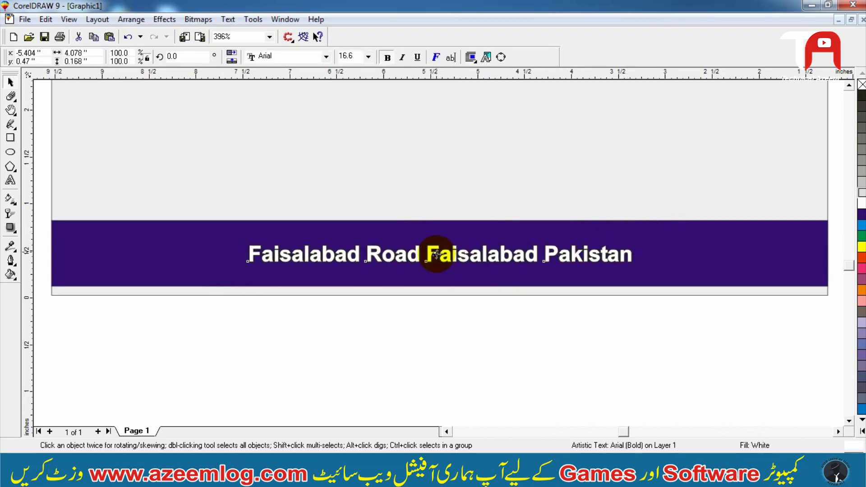
# - Duplicate the address line below itself and edit the copy to read "Main Office: Canal Road Faisalabad Pakistan"
pyautogui.moveTo(437, 255); pyautogui.dragTo(415, 271)
pyautogui.doubleClick(414, 269)
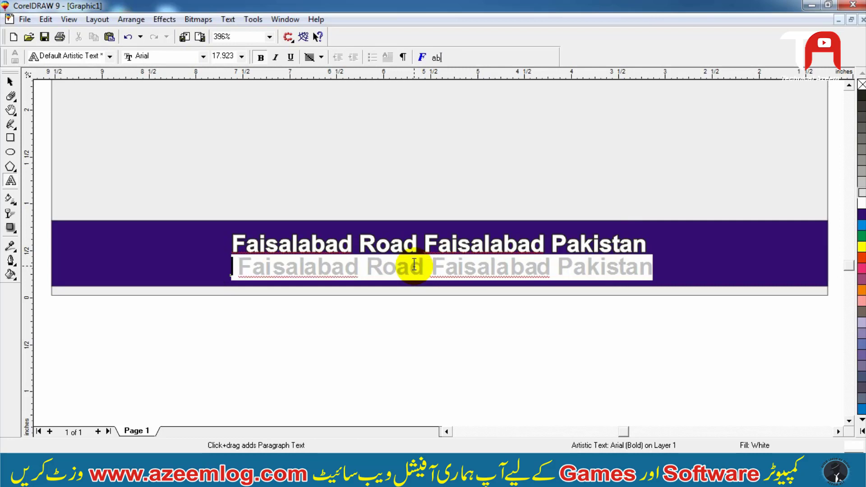
pyautogui.write('Main Office')
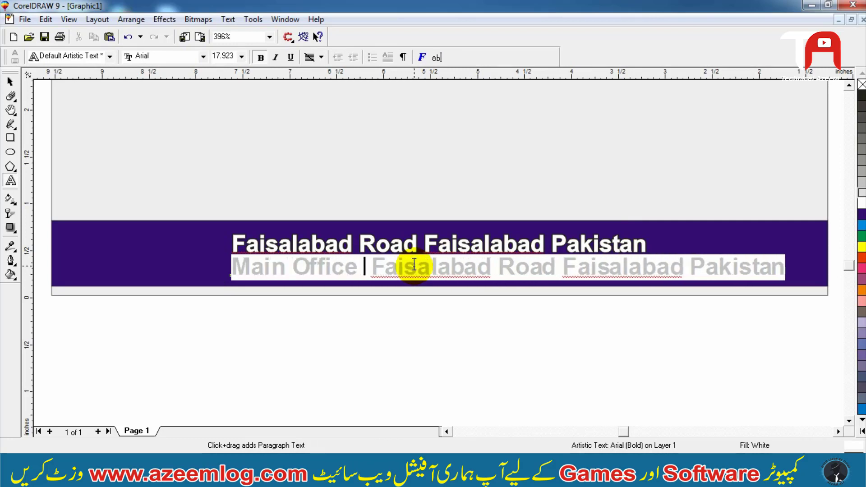
pyautogui.press('BackSpace')
pyautogui.write(': Canal')
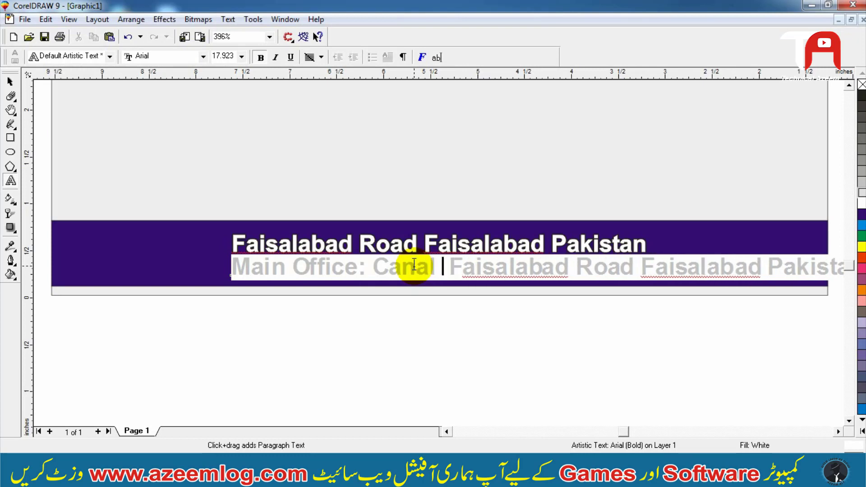
pyautogui.write('  Road Faisalabad')
pyautogui.press('Delete')
pyautogui.press('Delete')
pyautogui.press('Delete')
pyautogui.press('Delete')
pyautogui.press('Delete')
pyautogui.press('Delete')
pyautogui.press('Delete')
pyautogui.press('Delete')
pyautogui.press('Delete')
pyautogui.press('Delete')
pyautogui.press('Delete')
pyautogui.press('Delete')
pyautogui.press('Delete')
pyautogui.press('Delete')
pyautogui.press('Delete')
pyautogui.press('Delete')
pyautogui.press('Delete')
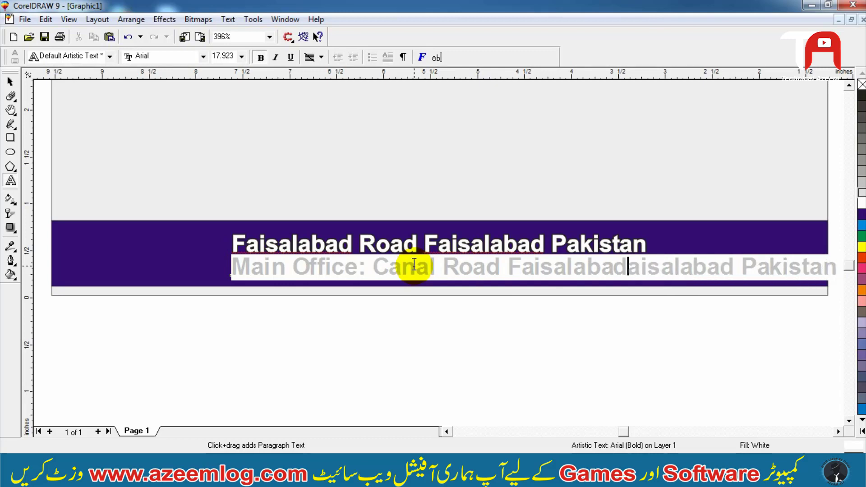
pyautogui.press('Delete')
pyautogui.press('Delete')
pyautogui.press('Delete')
pyautogui.press('Delete')
pyautogui.press('Delete')
pyautogui.press('Delete')
pyautogui.press('Delete')
pyautogui.press('Delete')
pyautogui.press('Delete')
pyautogui.press('Delete')
pyautogui.press('Delete')
pyautogui.write('P')
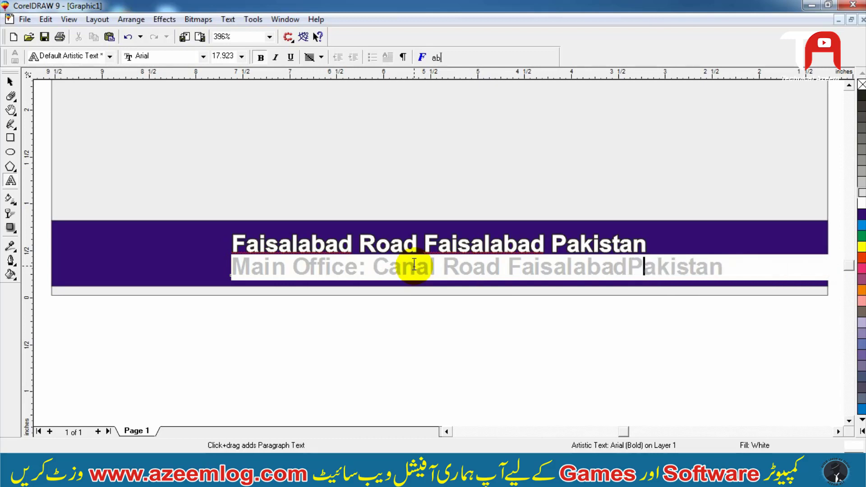
pyautogui.press('Left')
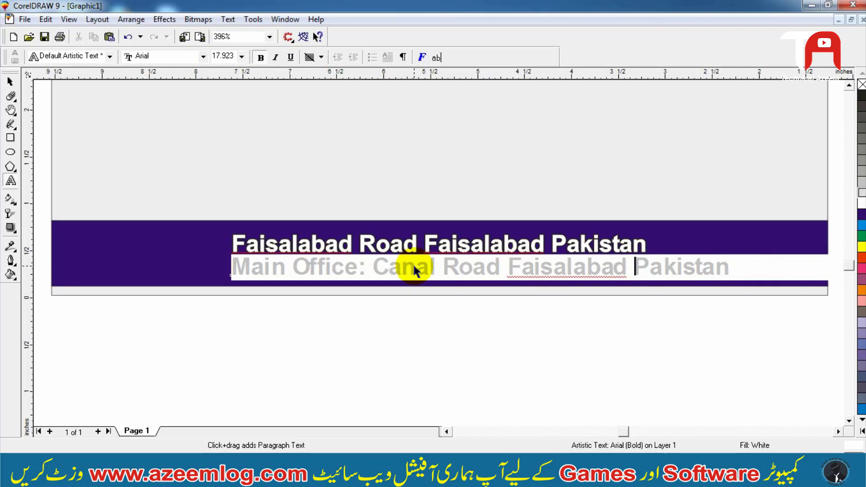
pyautogui.hotkey('ctrl', 'space')
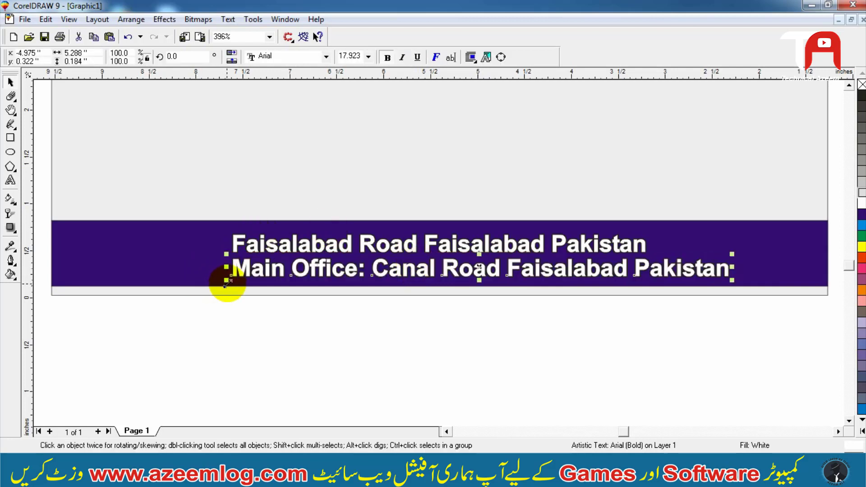
# - Scale the Main Office line down slightly
pyautogui.moveTo(228, 281); pyautogui.dragTo(234, 280)
pyautogui.hotkey('ctrl', 'r')
pyautogui.hotkey('ctrl', 'r')
pyautogui.hotkey('ctrl', 'r')
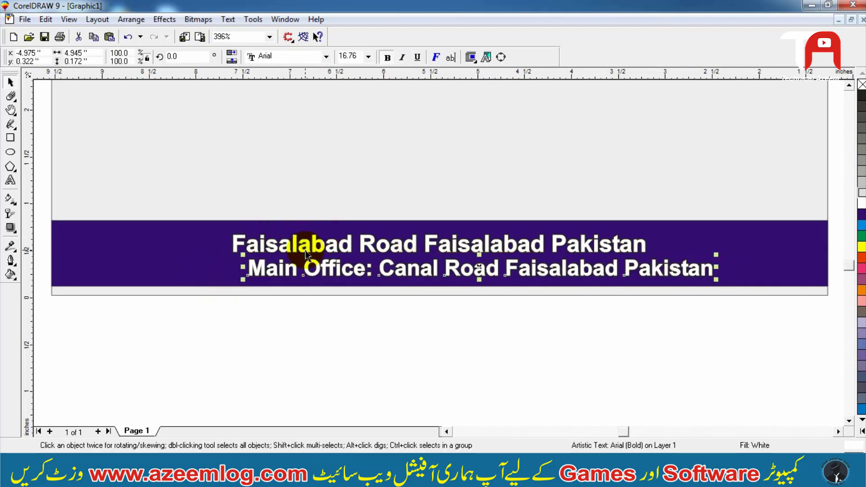
pyautogui.hotkey('ctrl', 'r')
pyautogui.hotkey('ctrl', 'r')
# - Center-align the two footer address lines with each other
pyautogui.keyDown('shift'); pyautogui.click(305, 252); pyautogui.keyUp('shift')
pyautogui.press('c')
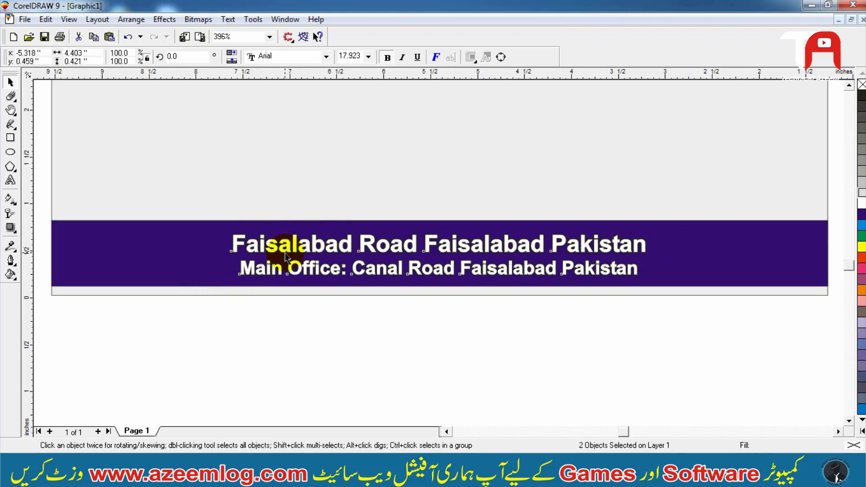
pyautogui.press('Right')
pyautogui.press('Right')
pyautogui.press('Right')
pyautogui.press('Right')
pyautogui.press('Right')
pyautogui.press('Right')
pyautogui.press('Right')
pyautogui.press('Right')
pyautogui.press('Right')
pyautogui.press('Right')
pyautogui.press('Right')
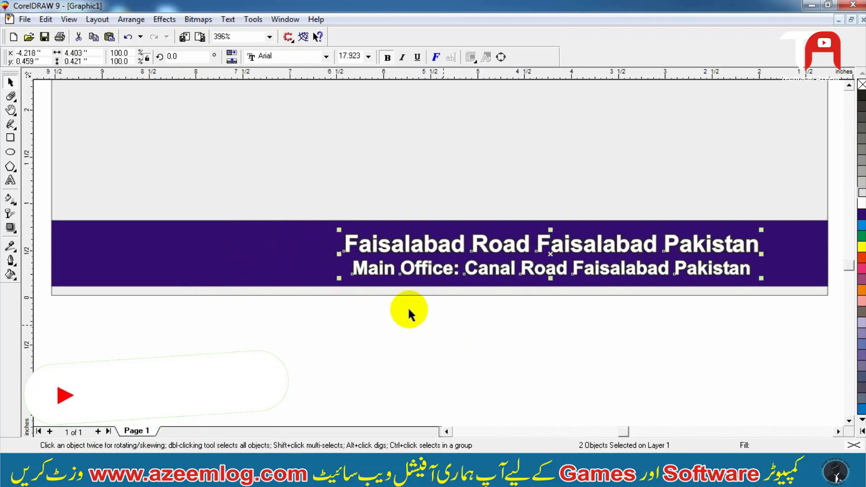
pyautogui.press('Left')
pyautogui.press('Left')
pyautogui.press('Left')
pyautogui.keyDown('shift'); pyautogui.click(278, 264); pyautogui.keyUp('shift')
pyautogui.press('c')
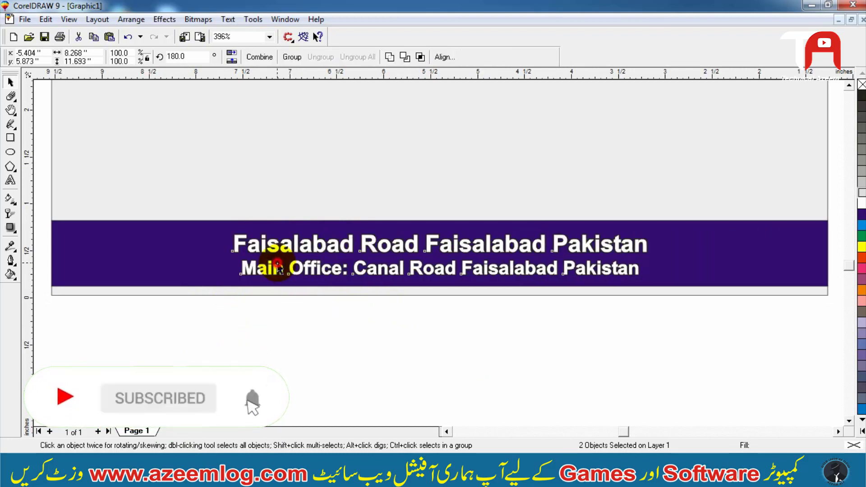
# - Color the Main Office line yellow
pyautogui.click(246, 309)
pyautogui.click(264, 276)
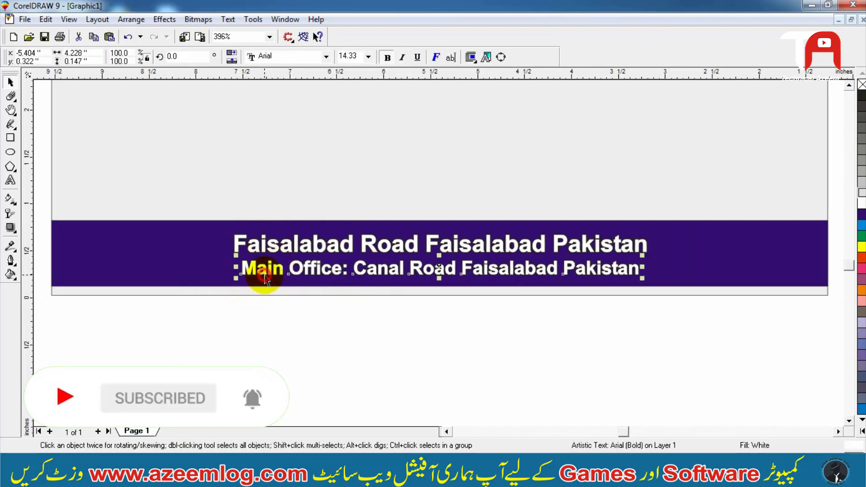
pyautogui.click(861, 247)
pyautogui.click(628, 332)
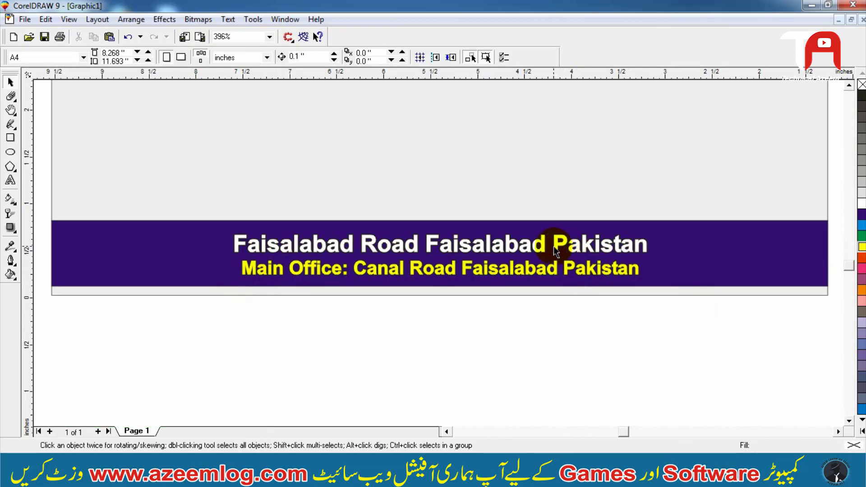
# - Try nudging the upper address line upward, then undo the nudge
pyautogui.click(554, 246)
pyautogui.press('Up')
pyautogui.press('F2')
pyautogui.moveTo(464, 170); pyautogui.dragTo(333, 285)
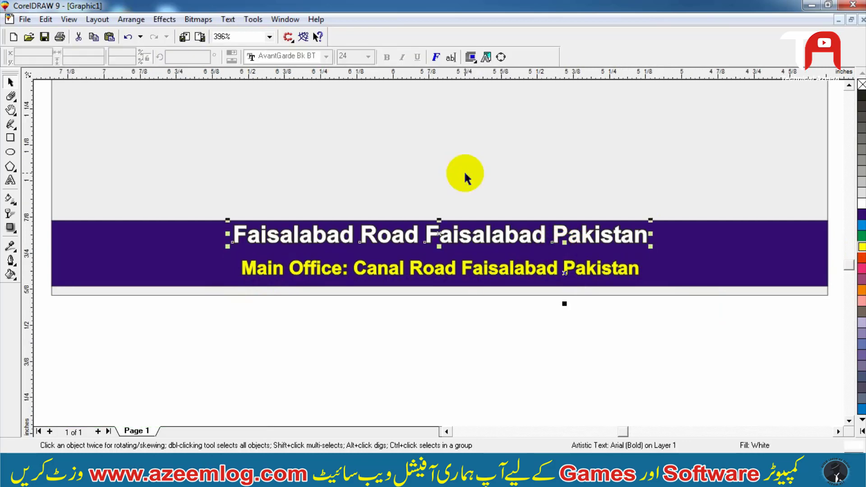
pyautogui.hotkey('ctrl', 'z')
# - Adjust the upper address line's position slightly within the footer
pyautogui.moveTo(446, 296); pyautogui.dragTo(444, 292)
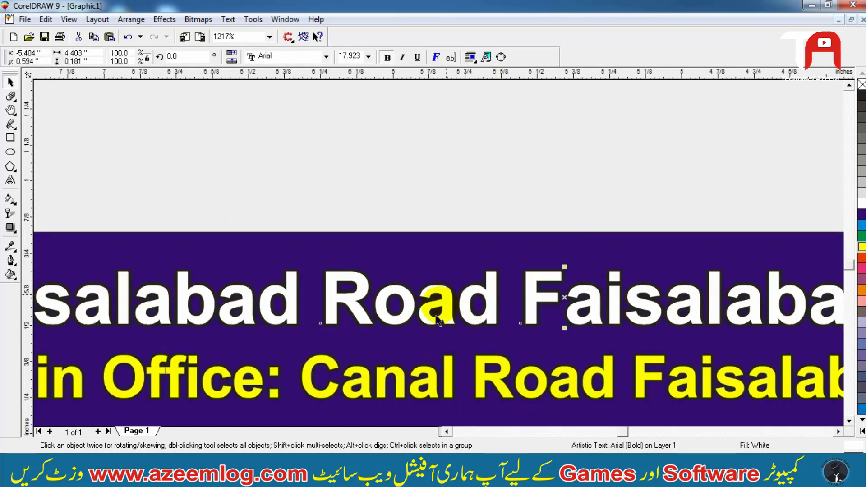
pyautogui.keyDown('shift'); pyautogui.click(444, 393); pyautogui.keyUp('shift')
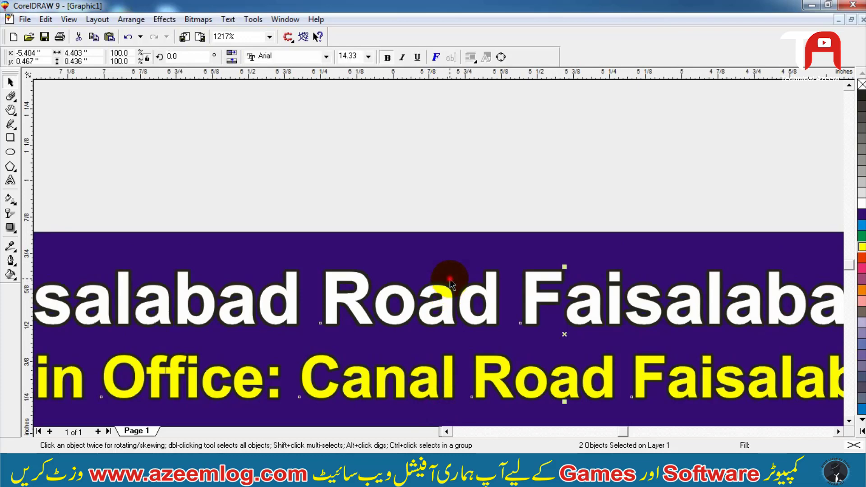
pyautogui.press('F3')
pyautogui.press('F3')
pyautogui.click(155, 216)
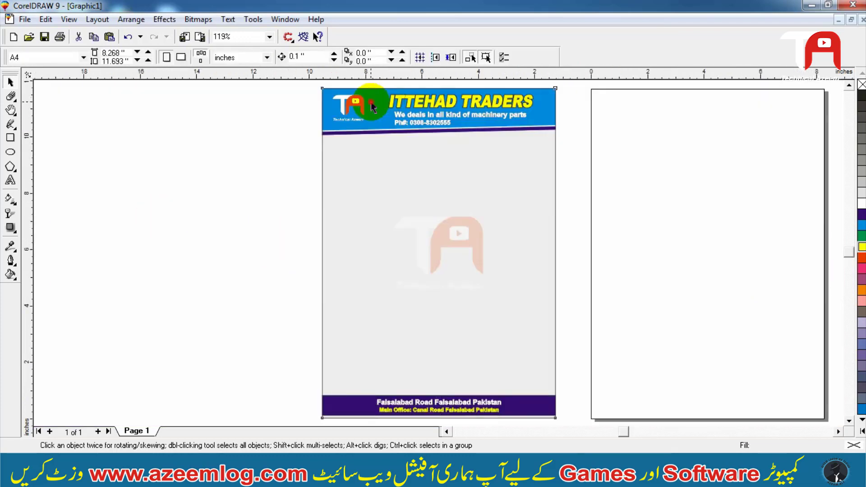
# - Copy the header logo to the footer's left end and scale it down to fit the bar
pyautogui.click(361, 107)
pyautogui.moveTo(354, 109); pyautogui.dragTo(477, 473)
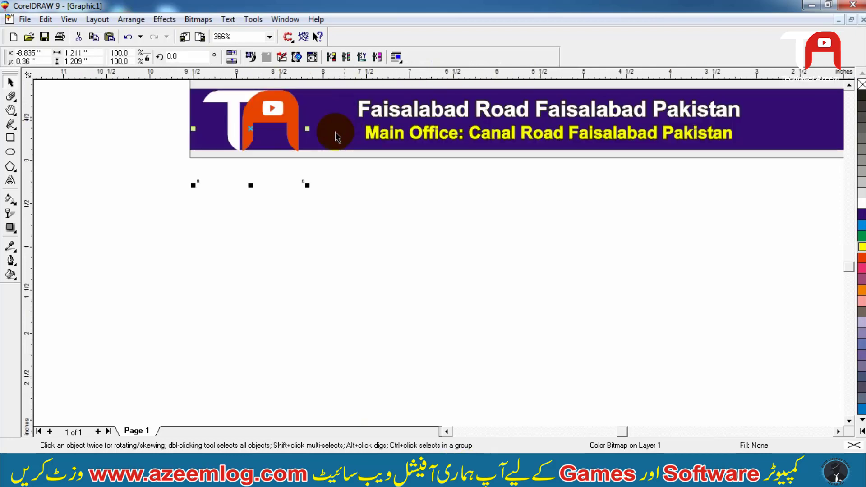
pyautogui.moveTo(309, 185); pyautogui.dragTo(286, 166)
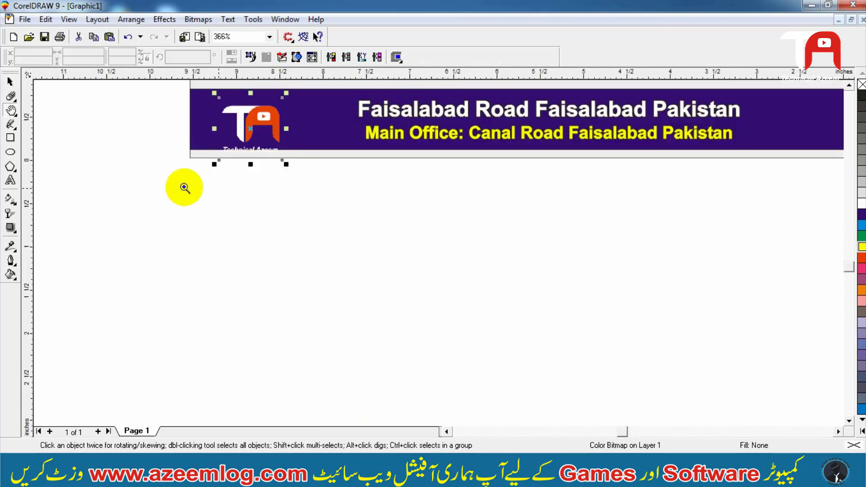
# - Delete the copied logo from the footer's left end
pyautogui.scroll(1, 185, 185)
pyautogui.moveTo(398, 62); pyautogui.dragTo(397, 60)
pyautogui.press('Up')
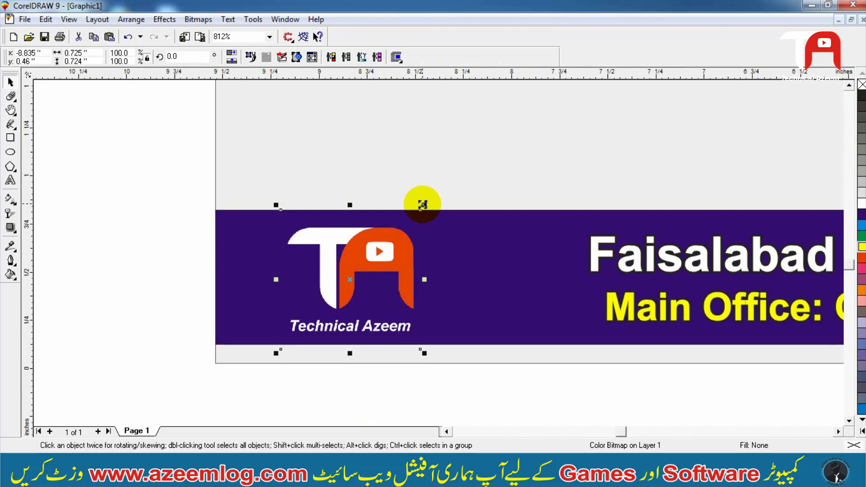
pyautogui.moveTo(425, 204); pyautogui.dragTo(421, 209)
pyautogui.press('Delete')
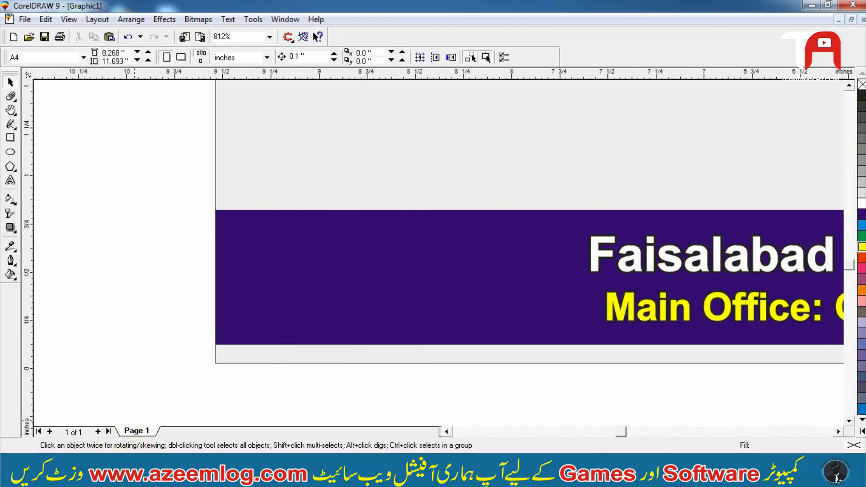
# - Import phone.png from the Logo folder into the drawing and place it, scaled down, at the footer's left end
pyautogui.click(100, 475)
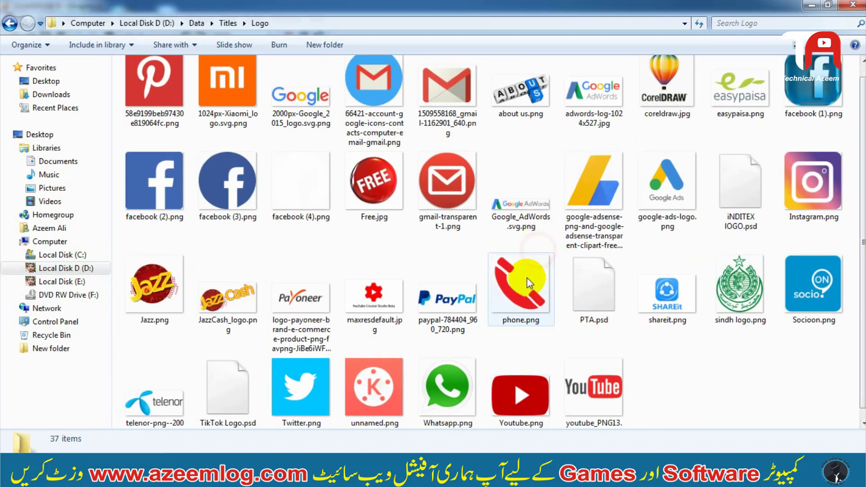
pyautogui.moveTo(527, 284); pyautogui.dragTo(251, 341)
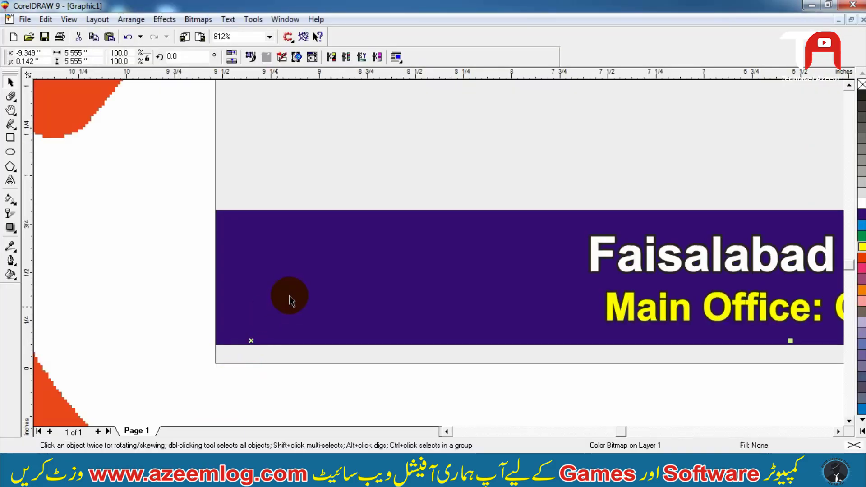
pyautogui.press('F3')
pyautogui.press('F4')
pyautogui.moveTo(445, 287); pyautogui.dragTo(420, 309)
pyautogui.scroll(2, 303, 290)
pyautogui.moveTo(518, 304); pyautogui.dragTo(479, 238)
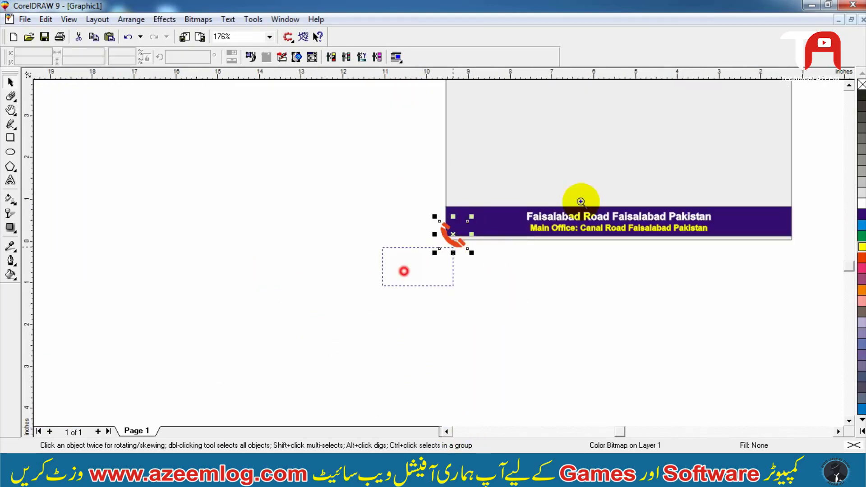
pyautogui.scroll(4, 519, 229)
pyautogui.moveTo(317, 287); pyautogui.dragTo(320, 283)
pyautogui.moveTo(372, 242); pyautogui.dragTo(411, 146)
pyautogui.click(255, 246)
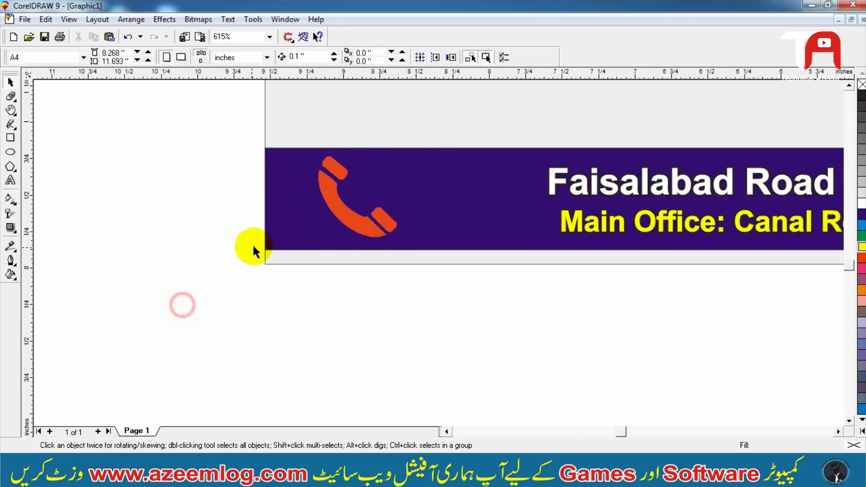
# - Shrink the phone icon slightly so it fits within the footer bar
pyautogui.scroll(-5, 253, 245)
pyautogui.scroll(3, 559, 236)
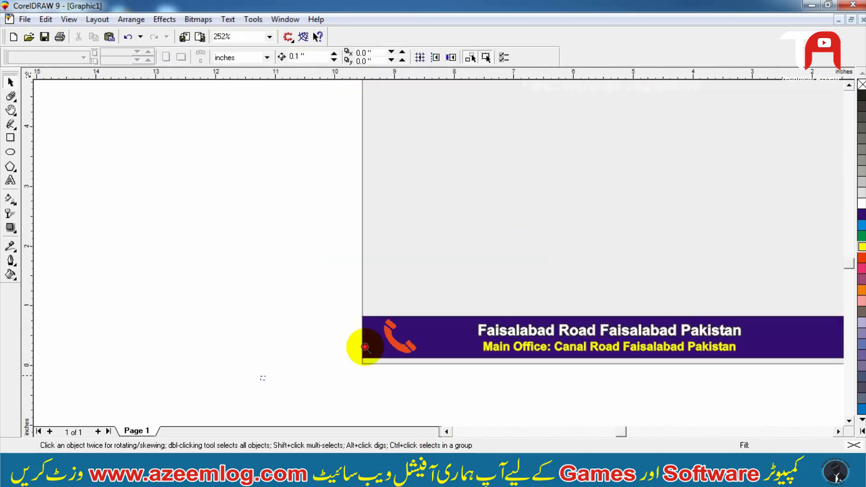
pyautogui.scroll(2, 367, 347)
pyautogui.click(363, 229)
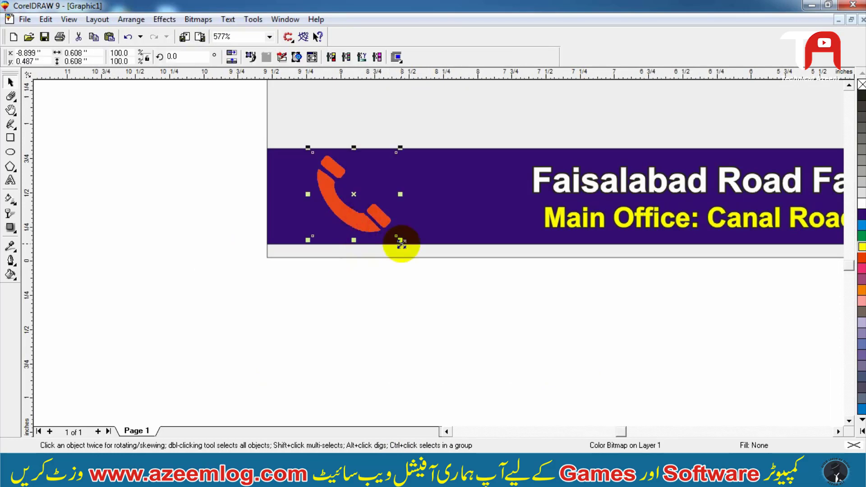
pyautogui.moveTo(400, 241); pyautogui.dragTo(395, 237)
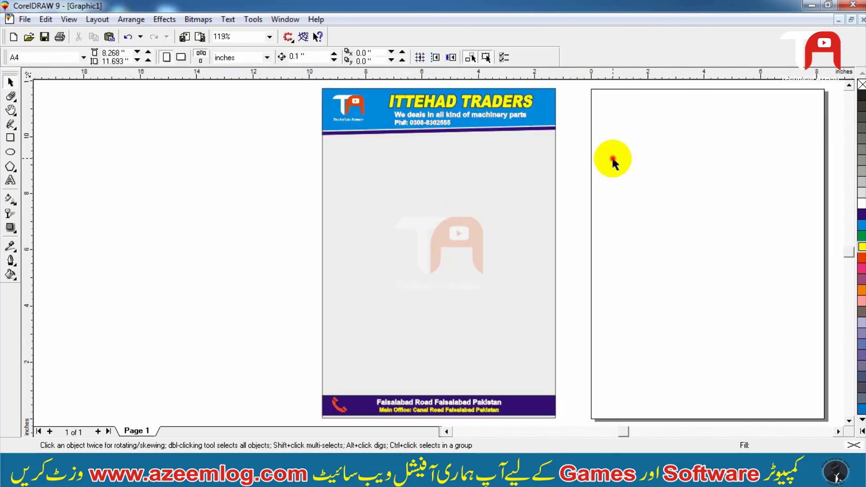
# - Ungroup the letterhead, select its design objects, and PowerClip them inside the page-sized background rectangle
pyautogui.hotkey('ctrl', 'a')
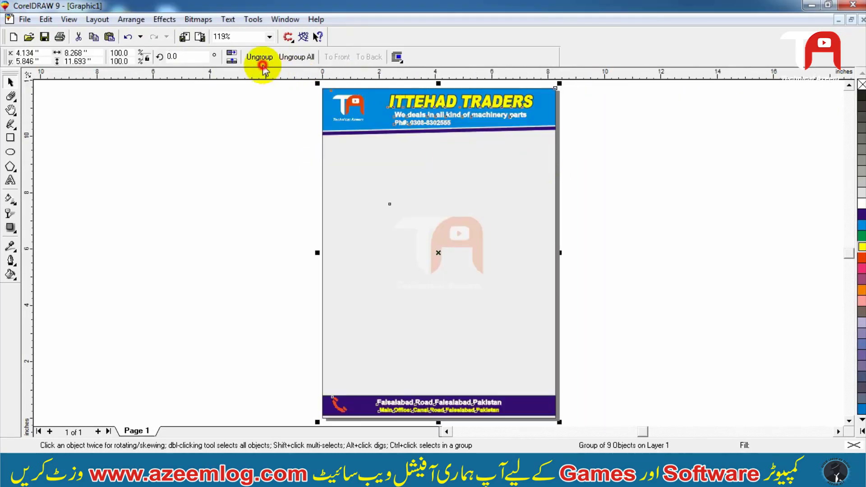
pyautogui.click(263, 67)
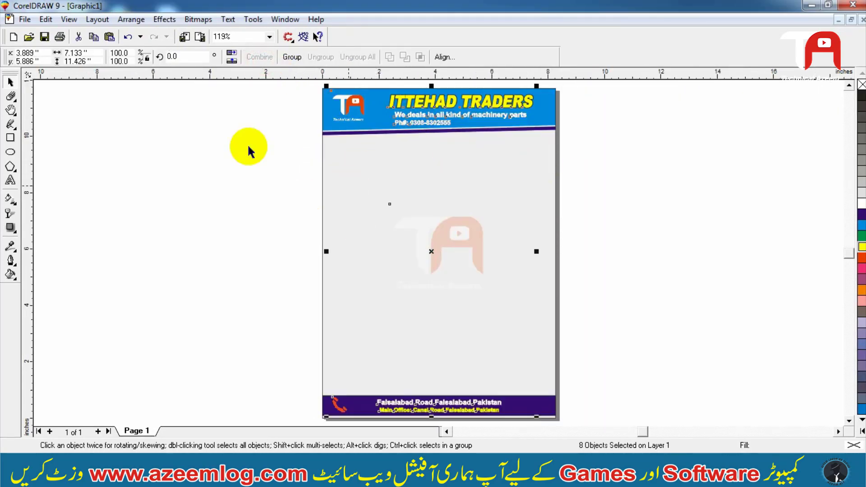
pyautogui.click(213, 141)
pyautogui.press('F3')
pyautogui.moveTo(551, 100); pyautogui.dragTo(391, 325)
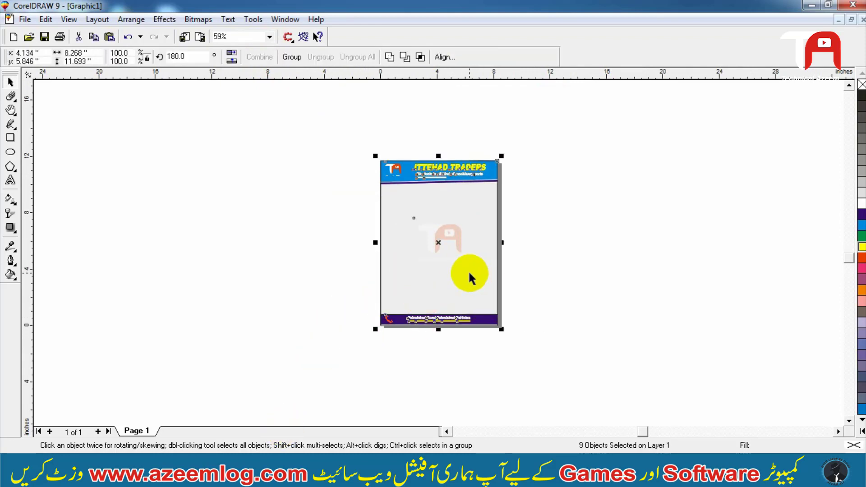
pyautogui.keyDown('shift'); pyautogui.click(436, 243); pyautogui.keyUp('shift')
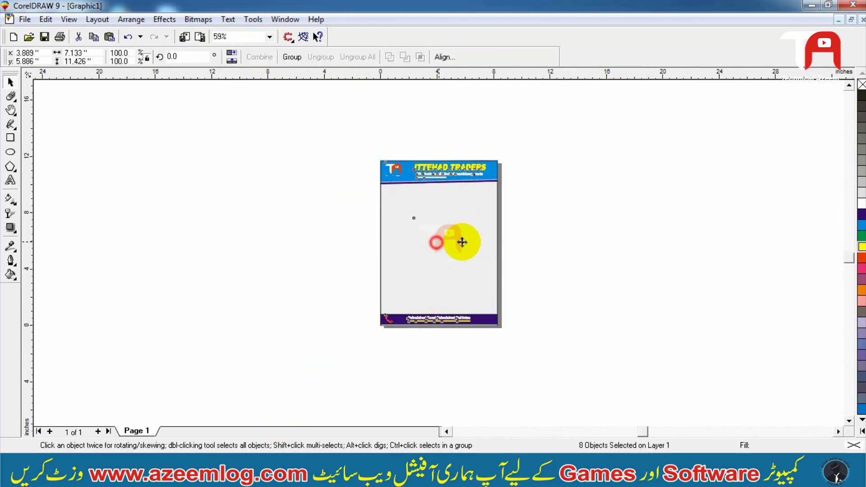
pyautogui.moveTo(462, 242); pyautogui.dragTo(436, 243)
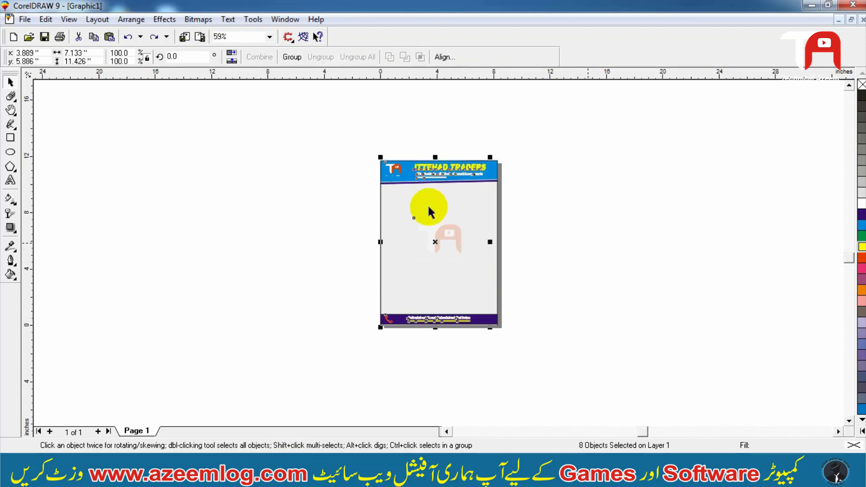
pyautogui.click(165, 19)
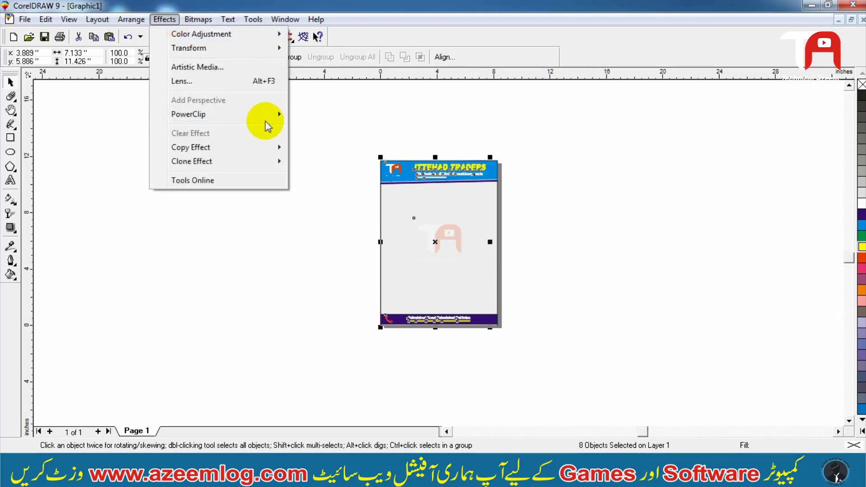
pyautogui.moveTo(267, 116)
pyautogui.click(319, 116)
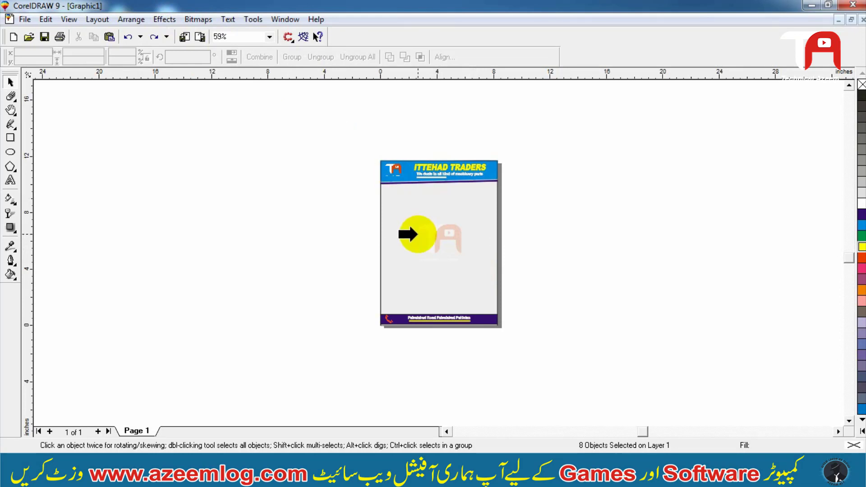
pyautogui.click(393, 279)
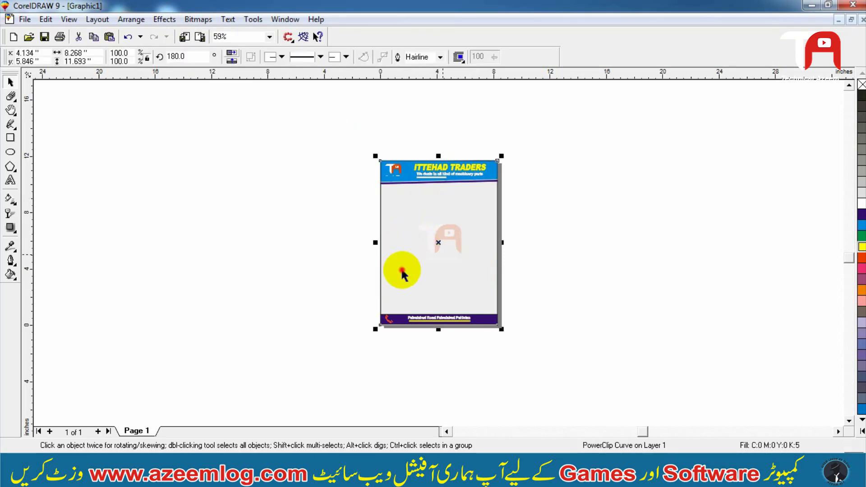
# - Try moving the PowerClipped letterhead, then undo the moves
pyautogui.moveTo(403, 269); pyautogui.dragTo(278, 247)
pyautogui.hotkey('ctrl', 'z')
pyautogui.moveTo(390, 249); pyautogui.dragTo(422, 232)
pyautogui.hotkey('ctrl', 'z')
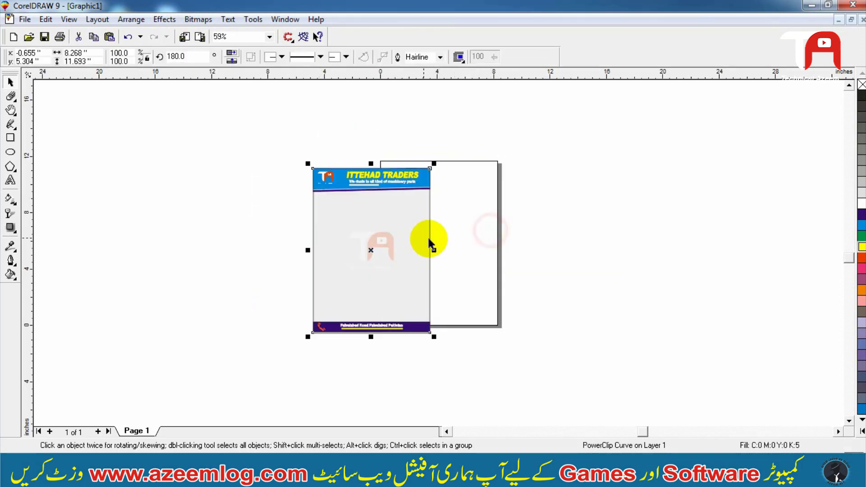
pyautogui.hotkey('ctrl', 'z')
pyautogui.hotkey('shift', 'F2')
pyautogui.click(610, 151)
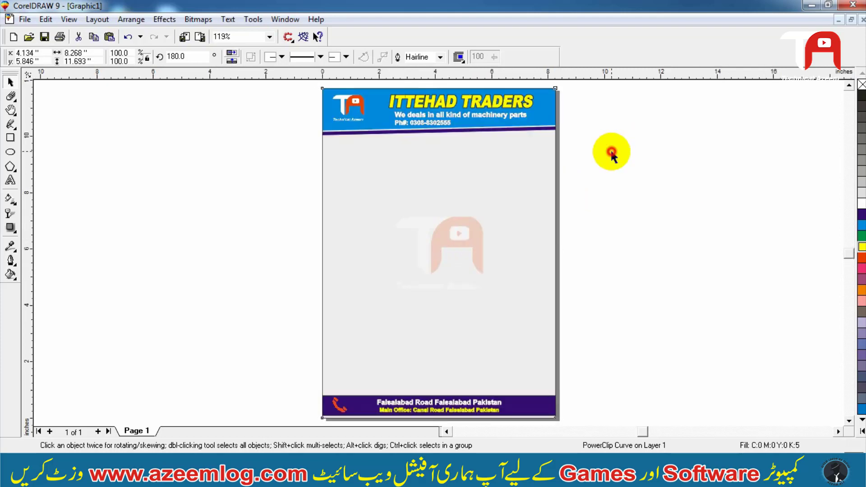
pyautogui.click(549, 178)
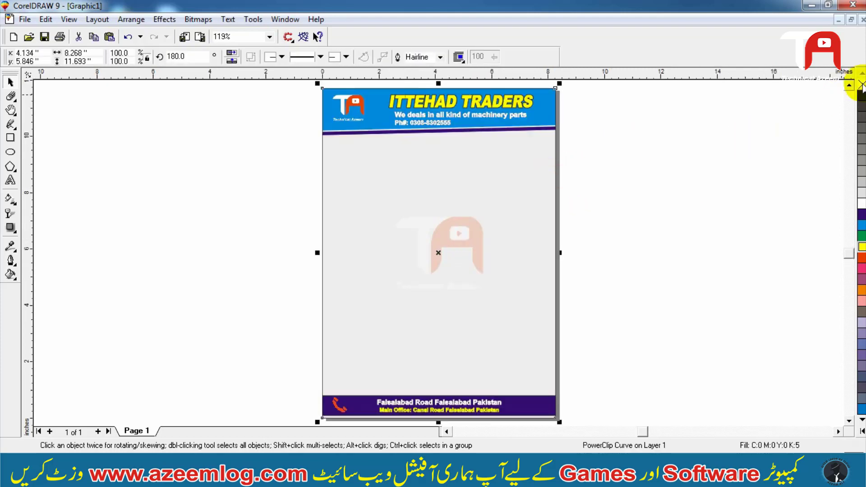
pyautogui.press('F2')
pyautogui.moveTo(632, 113); pyautogui.dragTo(268, 235)
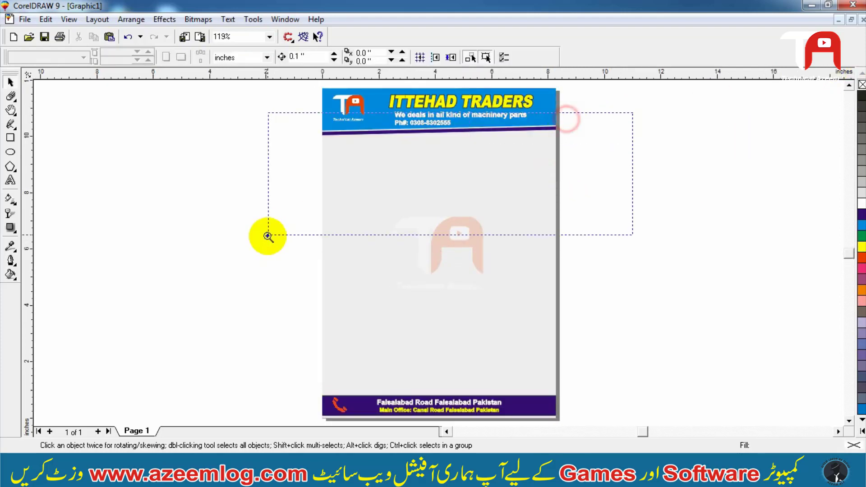
pyautogui.press('Escape')
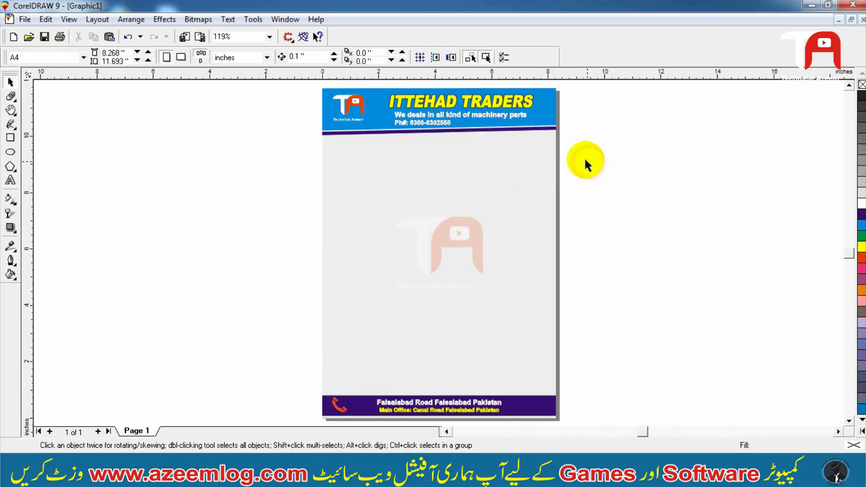